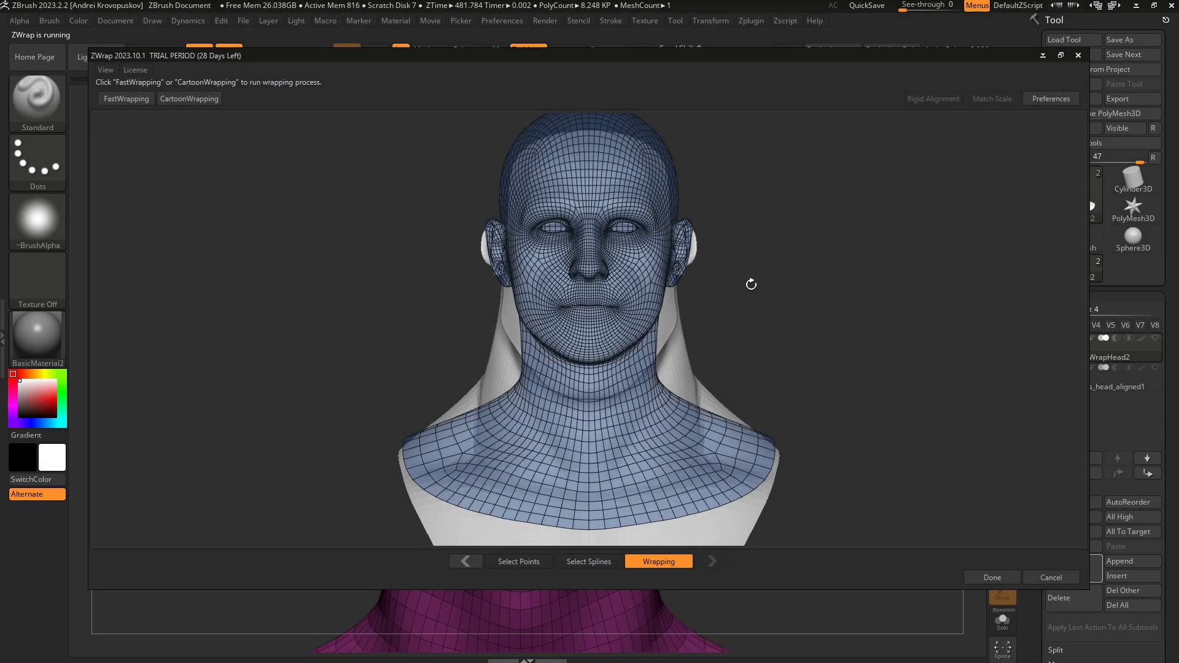
# Step: Run CartoonWrapping from a side view, then orbit the wrapped head back to the front
pyautogui.moveTo(751, 284); pyautogui.dragTo(901, 285)
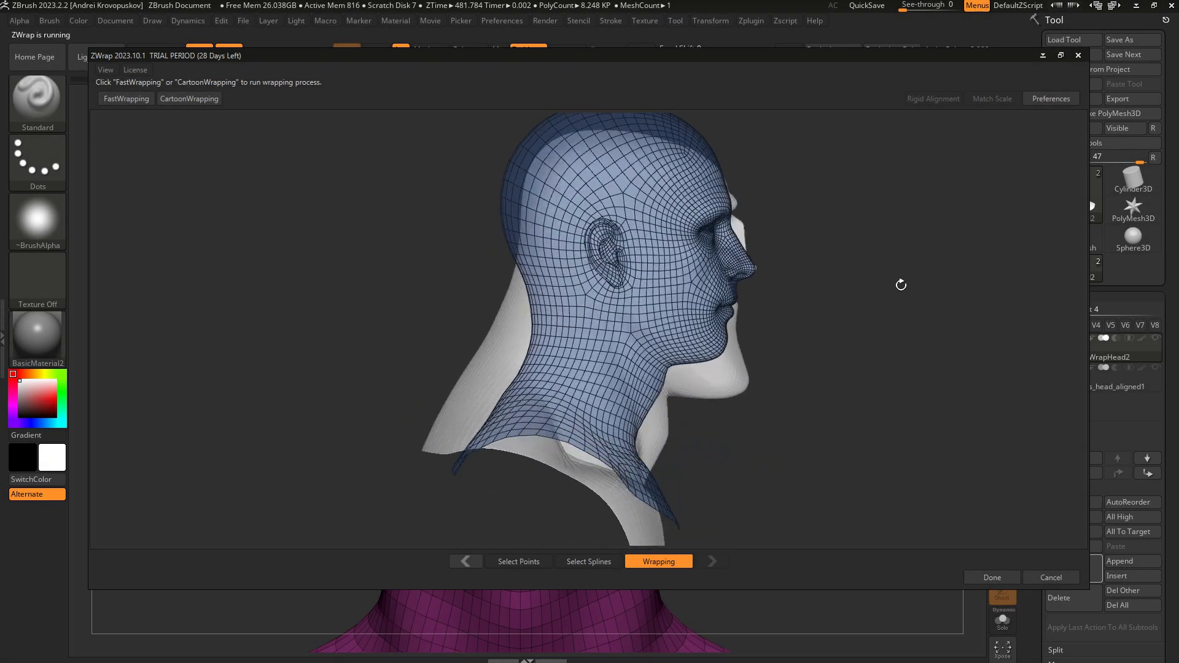
pyautogui.click(205, 98)
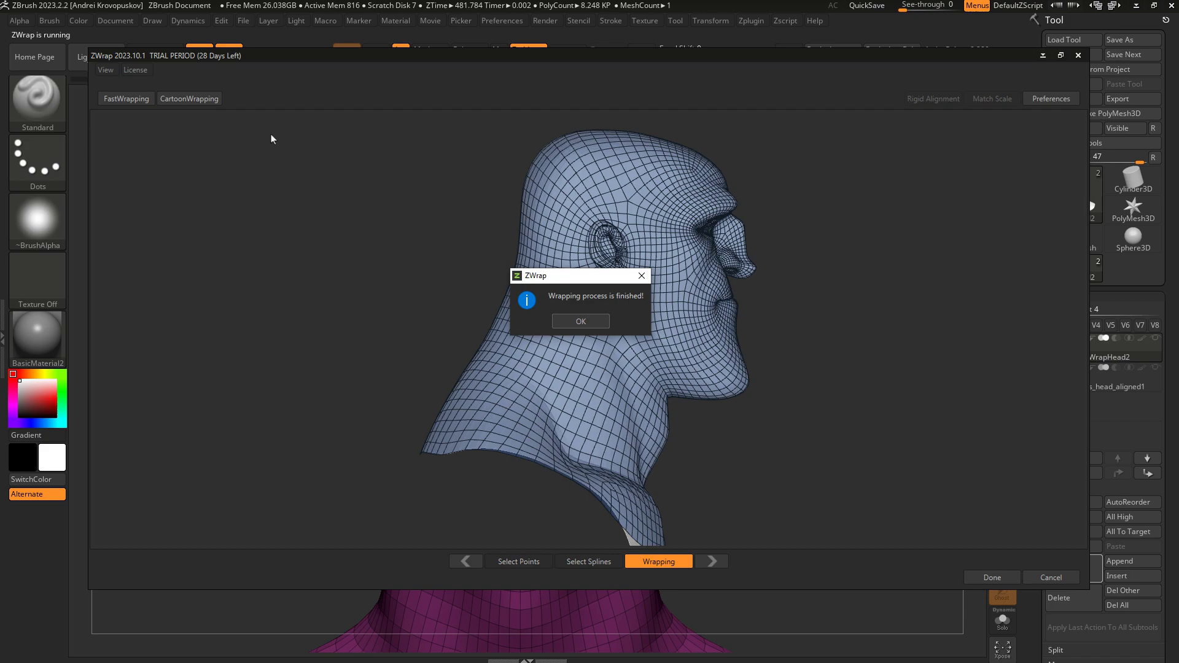
pyautogui.click(580, 321)
pyautogui.moveTo(763, 324); pyautogui.dragTo(660, 327)
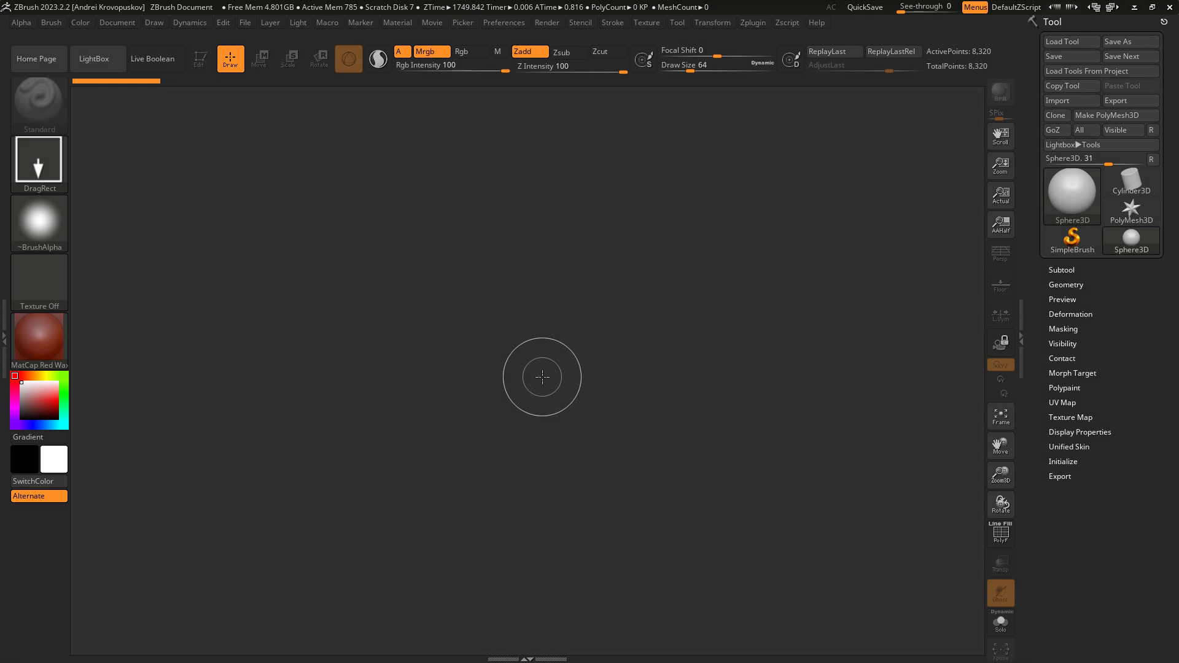
# Step: Import curtis_head_aligned.obj, draw it on the canvas and enter Edit mode
pyautogui.click(1074, 104)
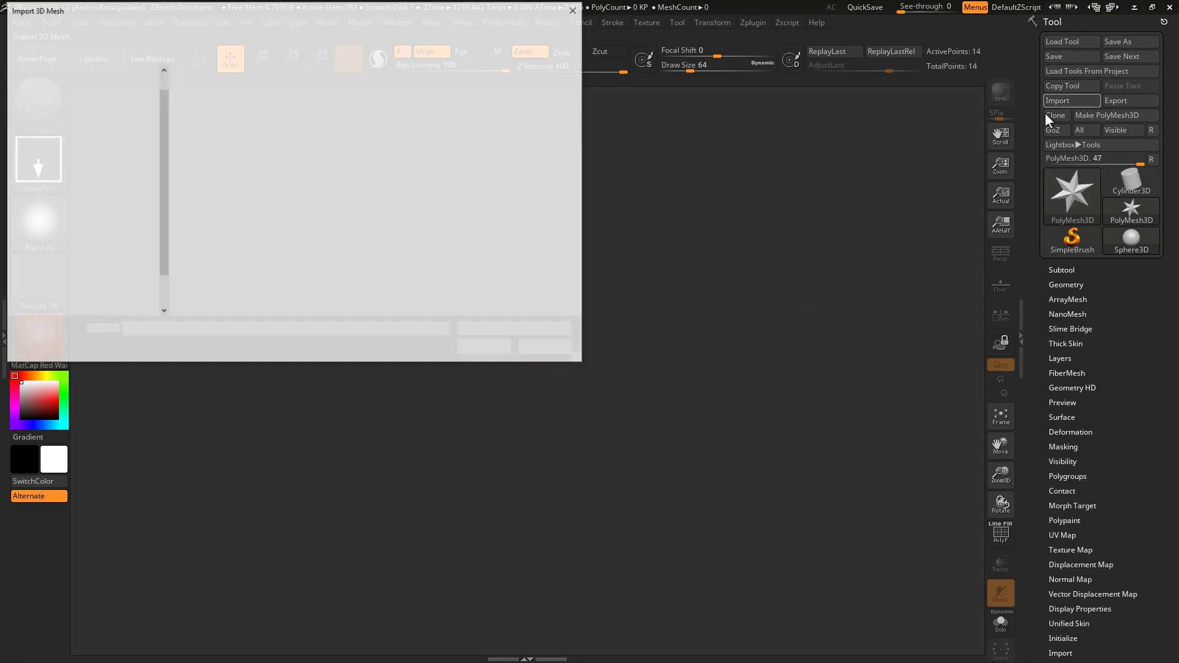
pyautogui.click(205, 107)
pyautogui.click(492, 377)
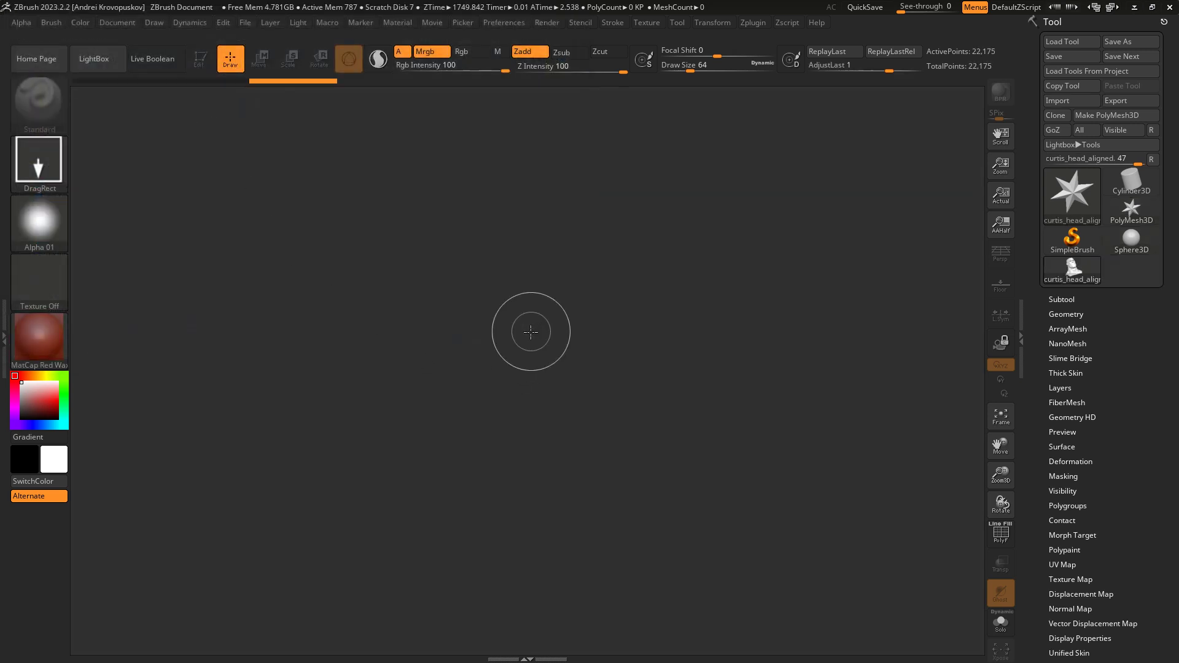
pyautogui.moveTo(530, 332)
pyautogui.keyDown('shift'); pyautogui.mouseDown()
pyautogui.moveTo(550, 524)
pyautogui.moveTo(510, 650)
pyautogui.moveTo(529, 657)
pyautogui.mouseUp(); pyautogui.keyUp('shift')
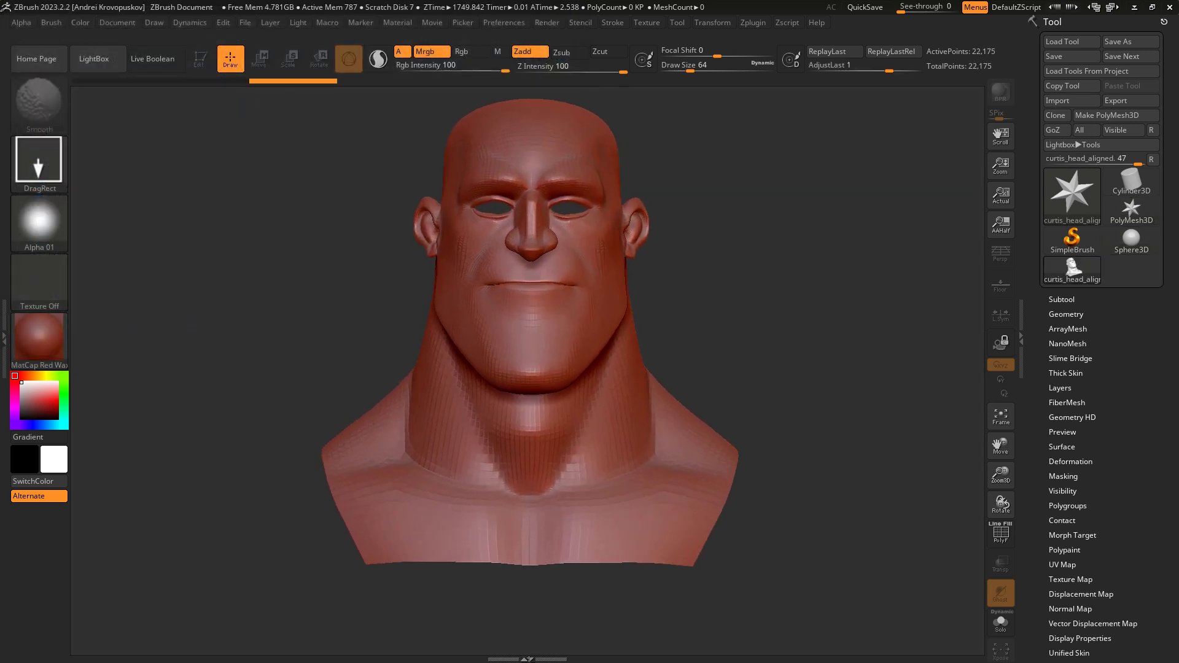
pyautogui.press('t')
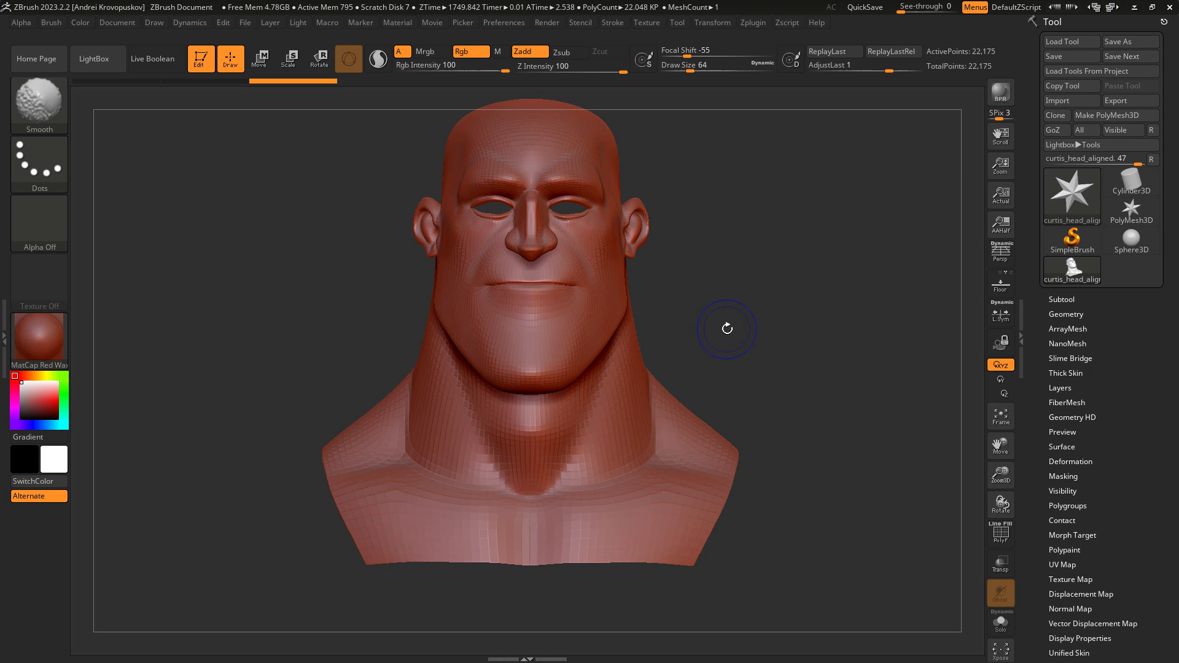
pyautogui.moveTo(699, 254)
pyautogui.mouseDown()
pyautogui.moveTo(711, 285)
pyautogui.moveTo(744, 294)
pyautogui.moveTo(684, 297)
pyautogui.moveTo(711, 296)
pyautogui.mouseUp()
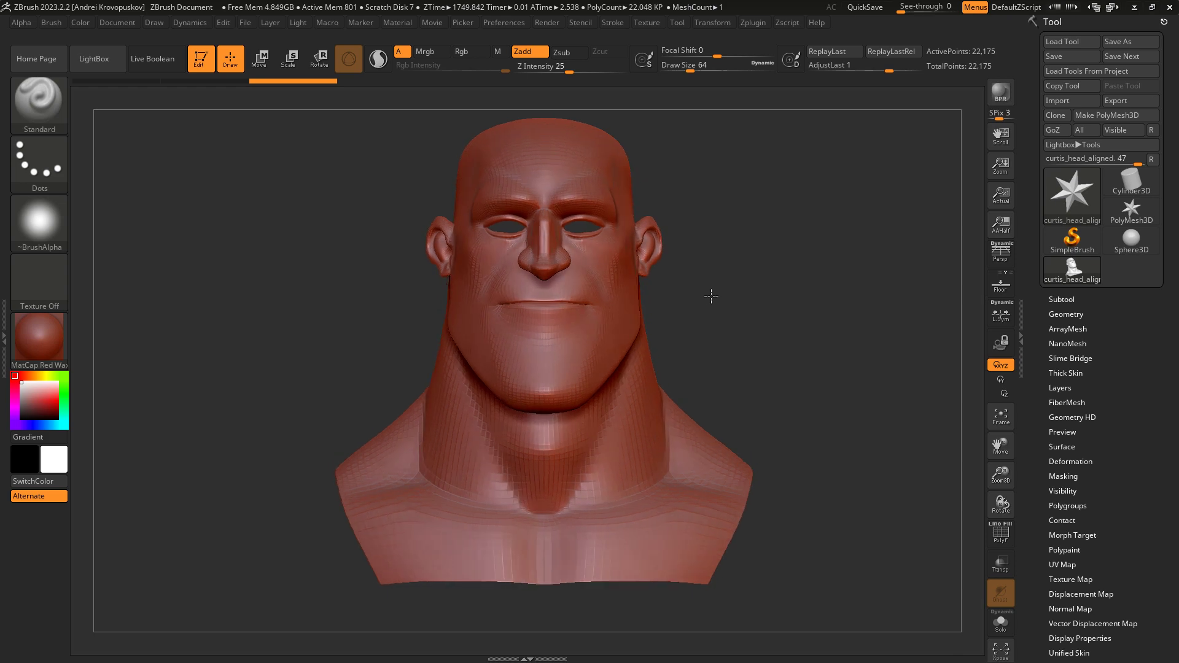
# Step: Apply BasicMaterial2 to the bust and reframe it lower in the view
pyautogui.click(57, 356)
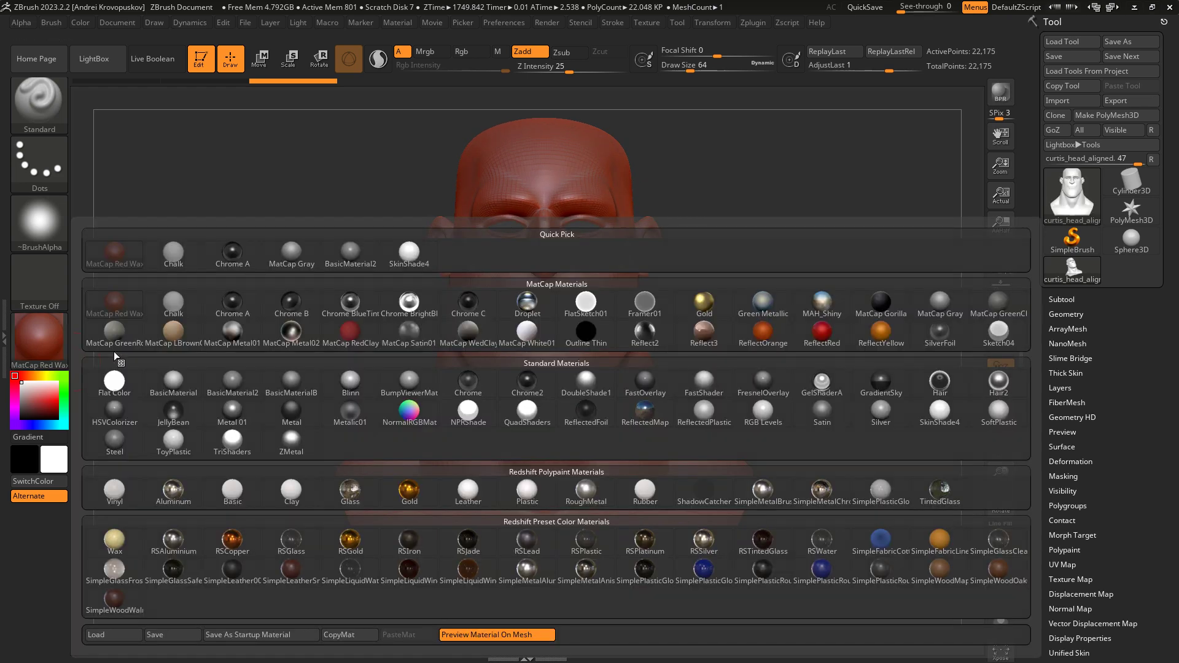
pyautogui.click(341, 249)
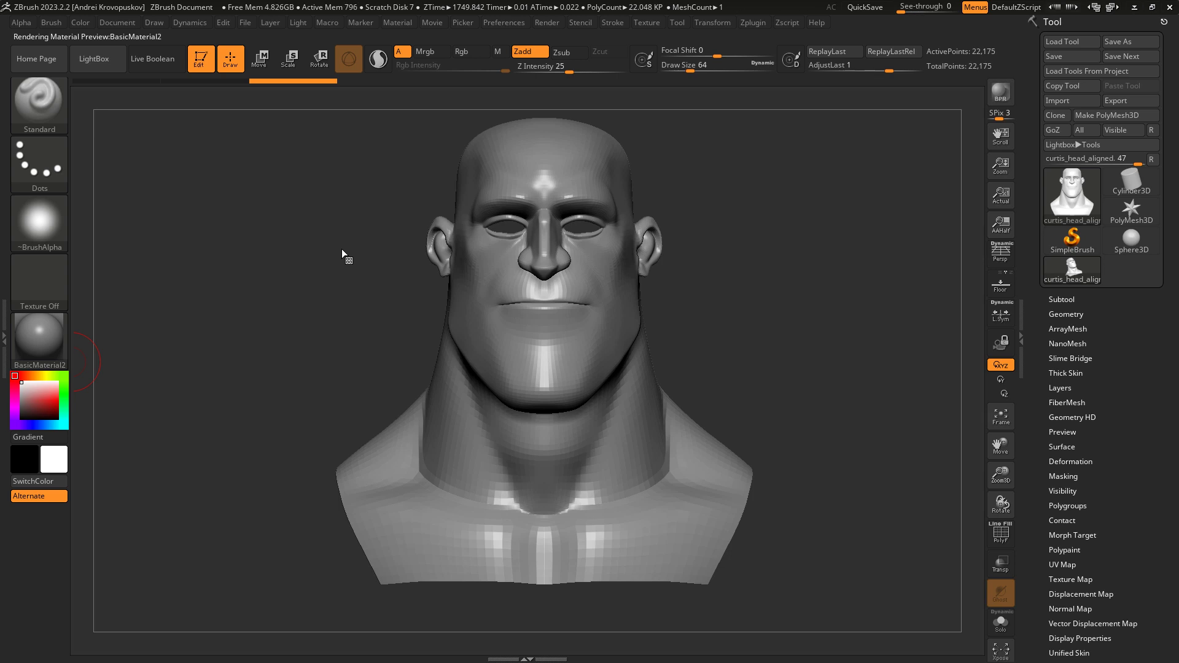
pyautogui.scroll(3, 737, 203)
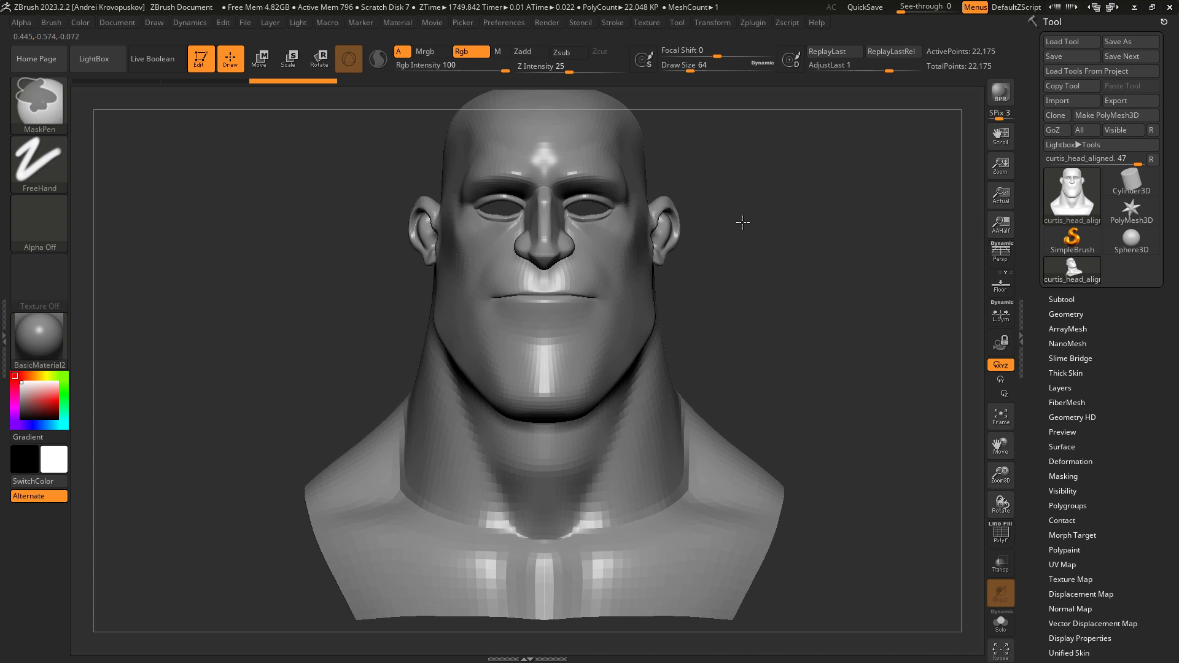
pyautogui.keyDown('alt'); pyautogui.moveTo(755, 225); pyautogui.dragTo(761, 276); pyautogui.keyUp('alt')
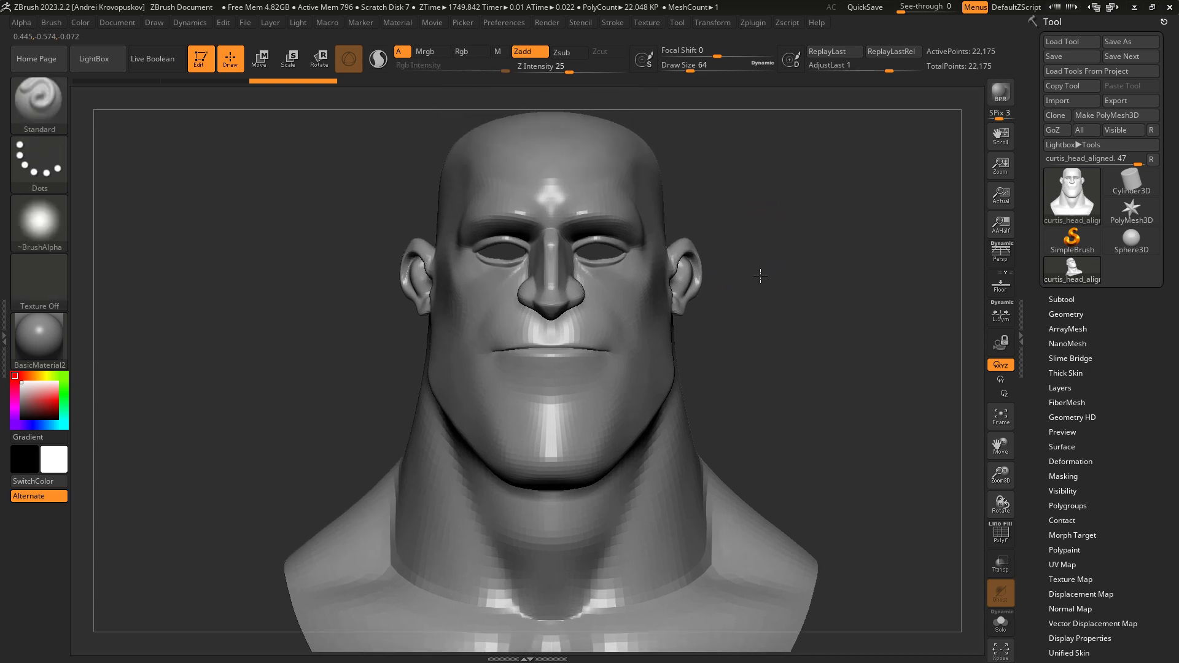
# Step: Duplicate the cartoon bust subtool and select the original curtis_head_aligned subtool
pyautogui.click(1068, 300)
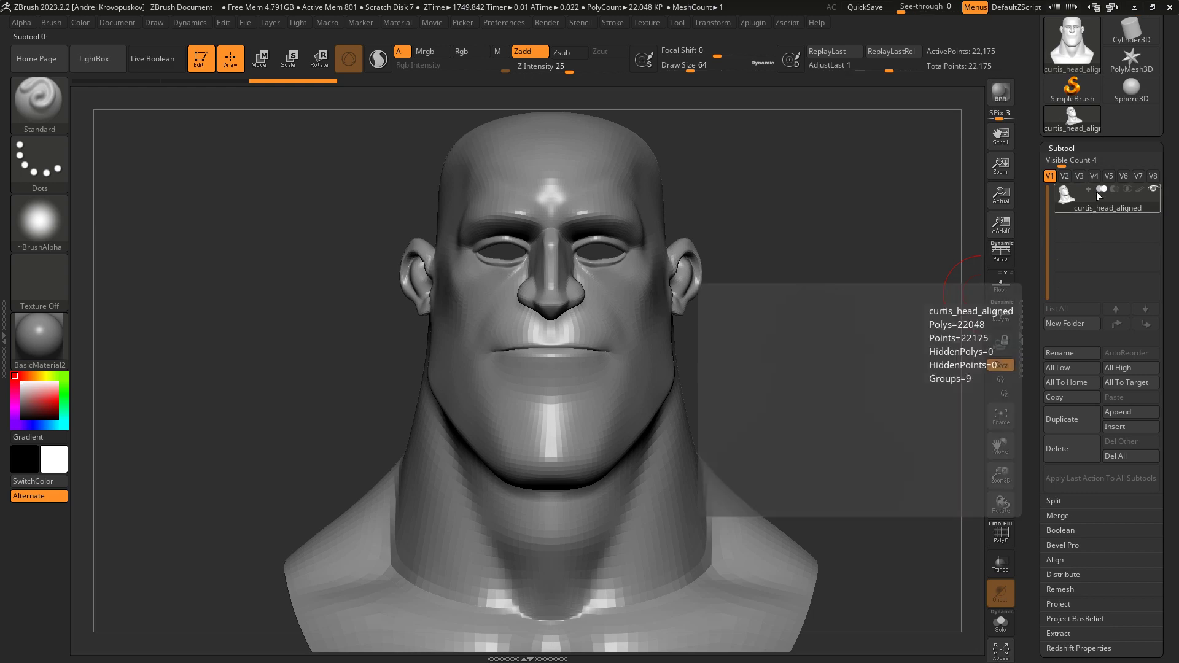
pyautogui.click(1085, 435)
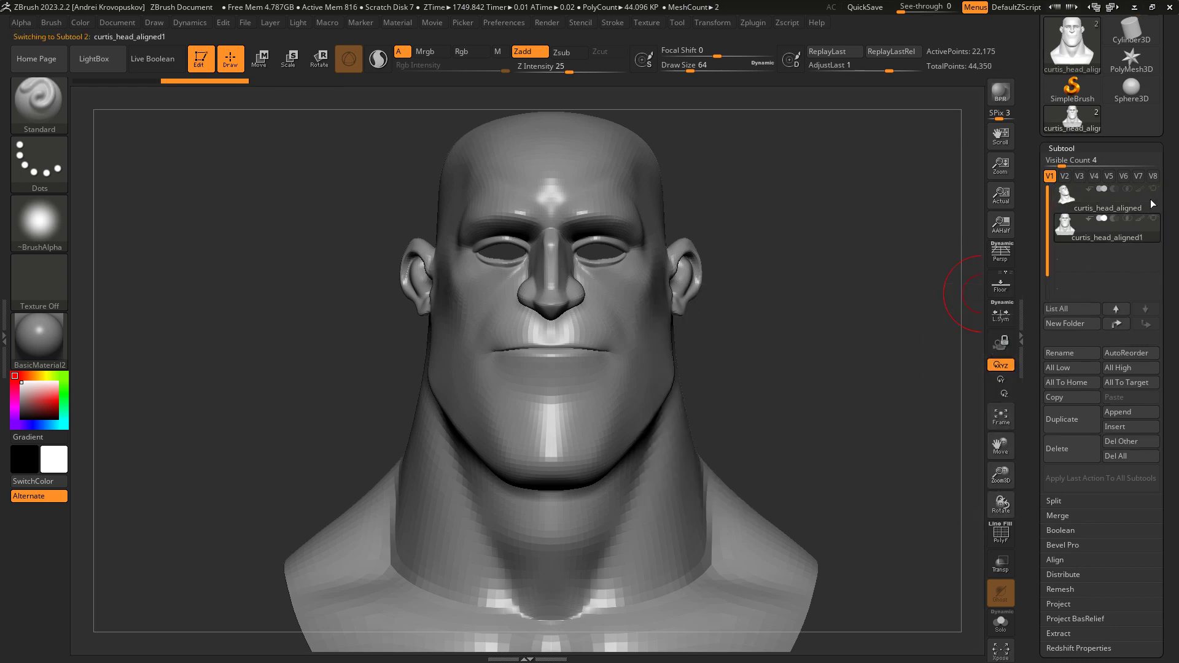
pyautogui.click(1152, 203)
# Step: Import WrapHead2.obj into the selected subtool, replacing the original bust
pyautogui.scroll(5, 1151, 199)
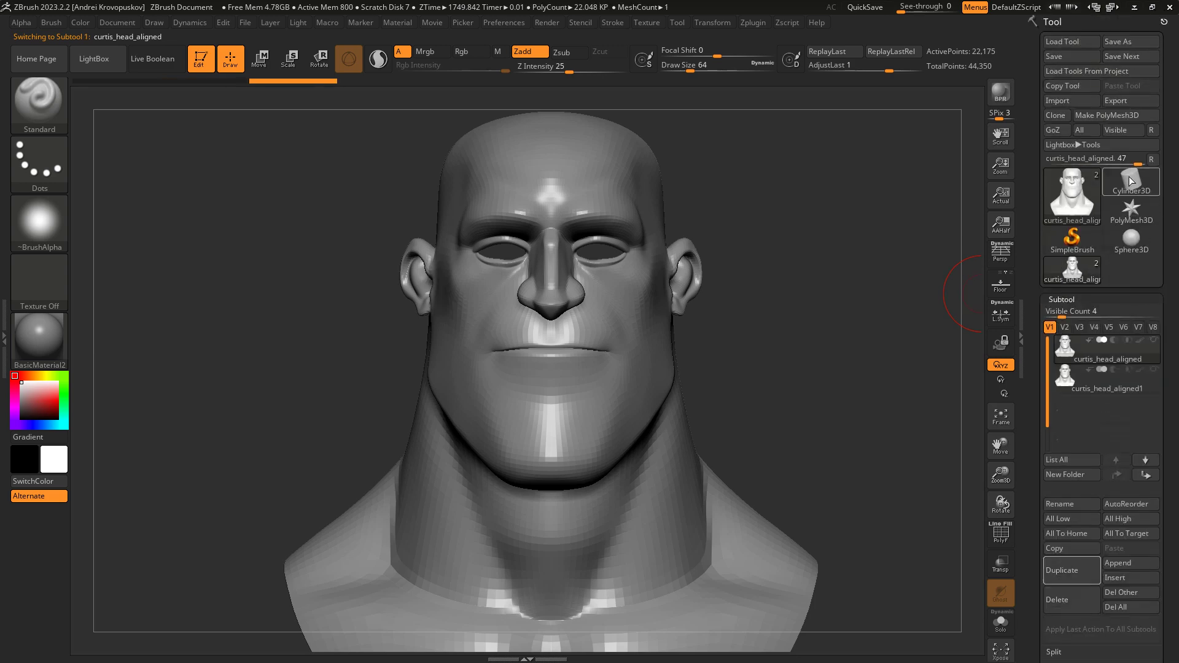
pyautogui.click(1067, 100)
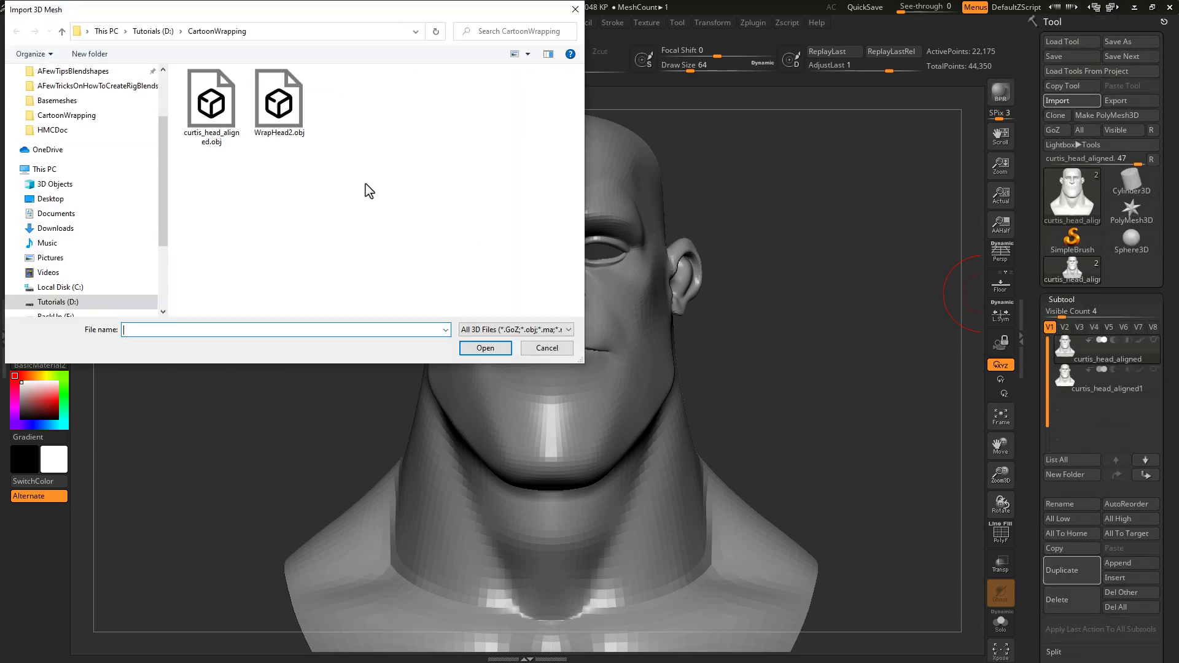
pyautogui.doubleClick(279, 117)
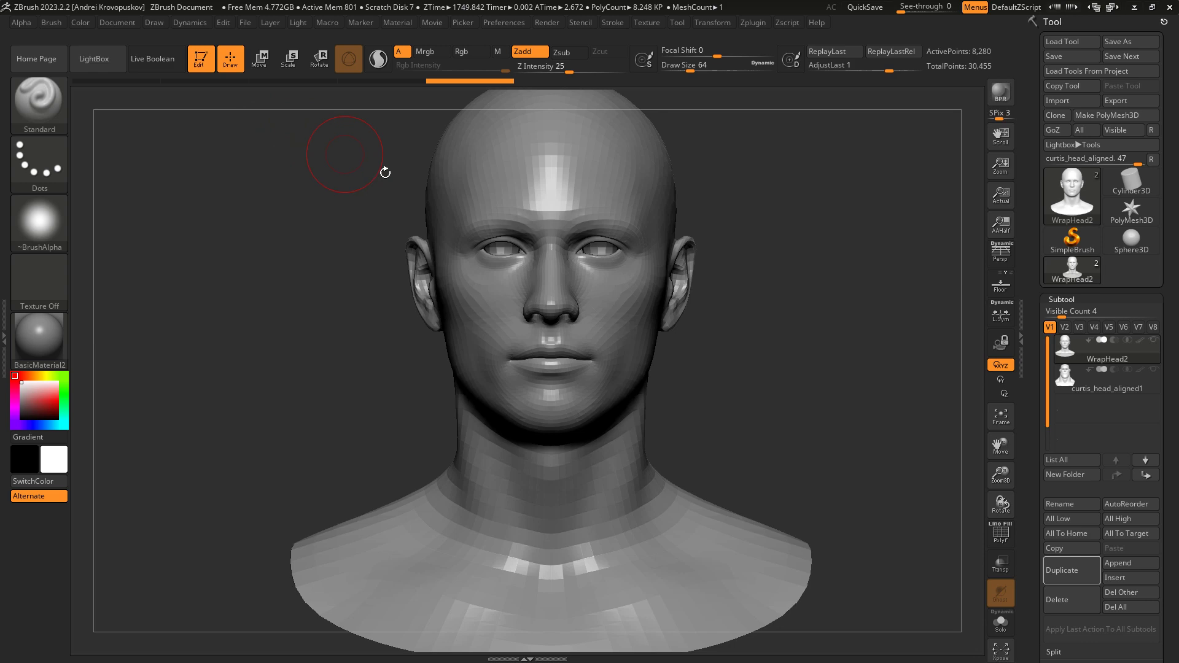
pyautogui.moveTo(758, 283); pyautogui.dragTo(763, 299)
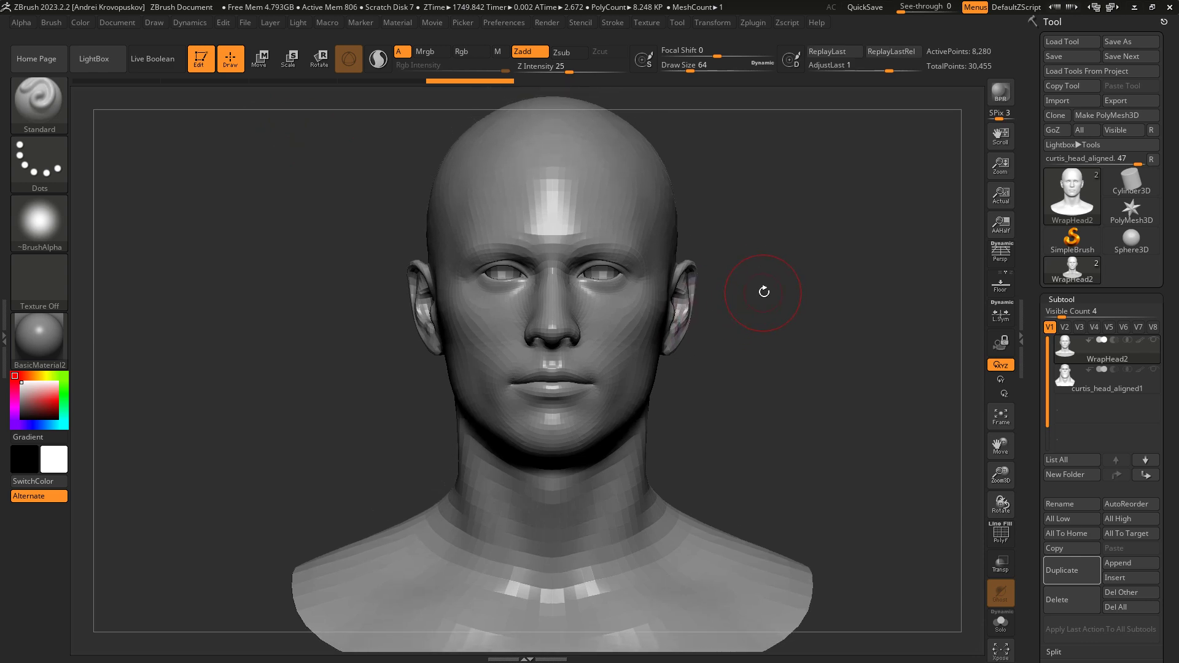
pyautogui.click(116, 68)
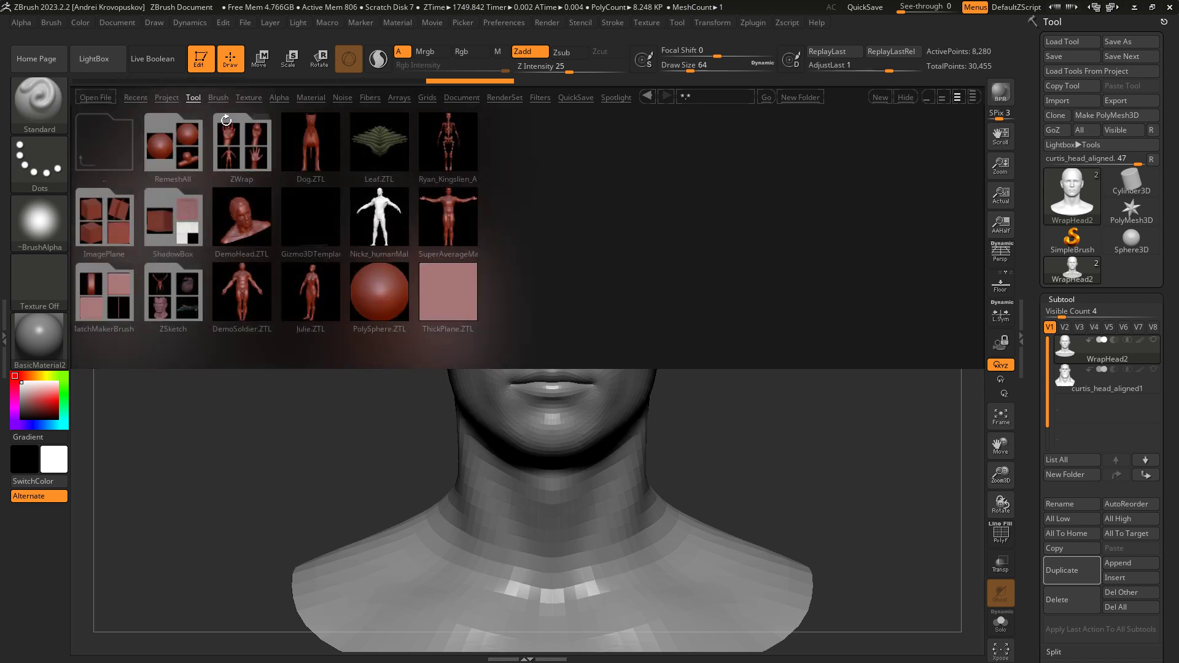
pyautogui.click(101, 69)
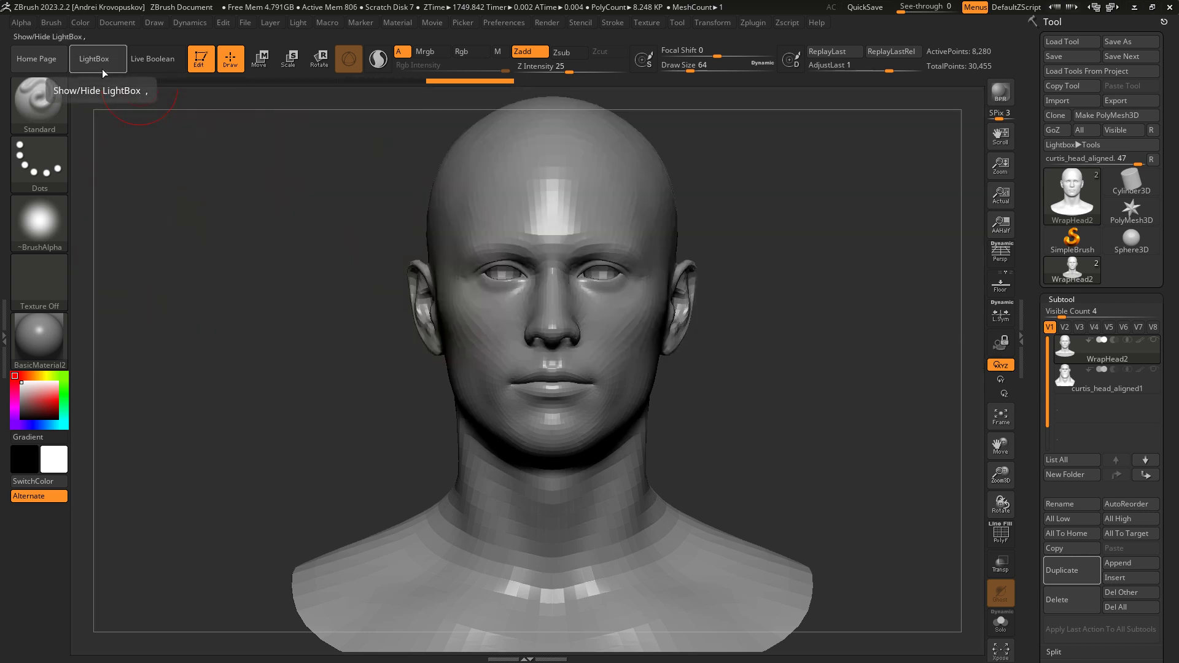
# Step: Turn on PolyFrame and launch ZWrap with both heads, advancing to the Wrapping stage
pyautogui.hotkey('shift', 'f')
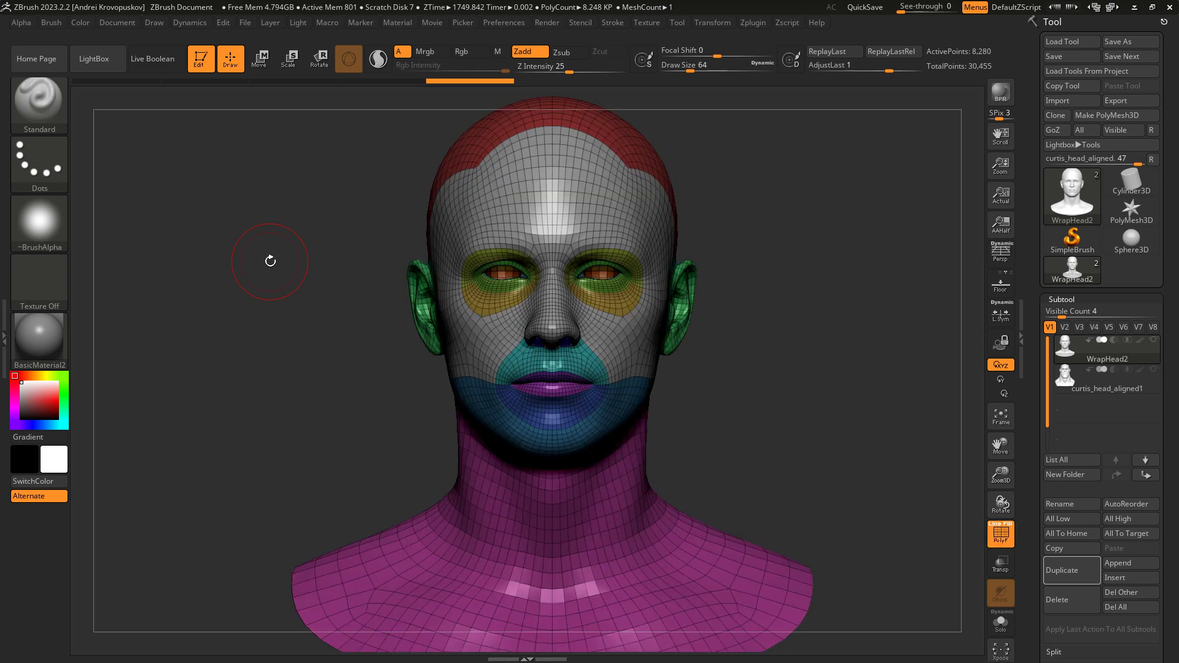
pyautogui.click(753, 23)
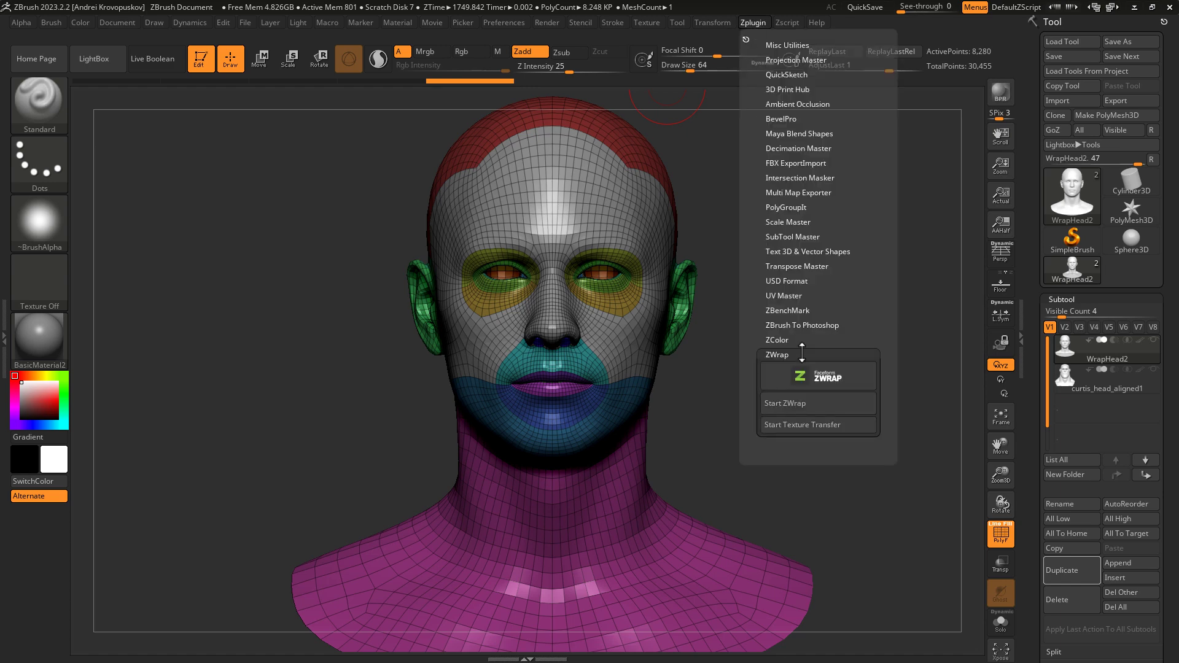
pyautogui.click(807, 408)
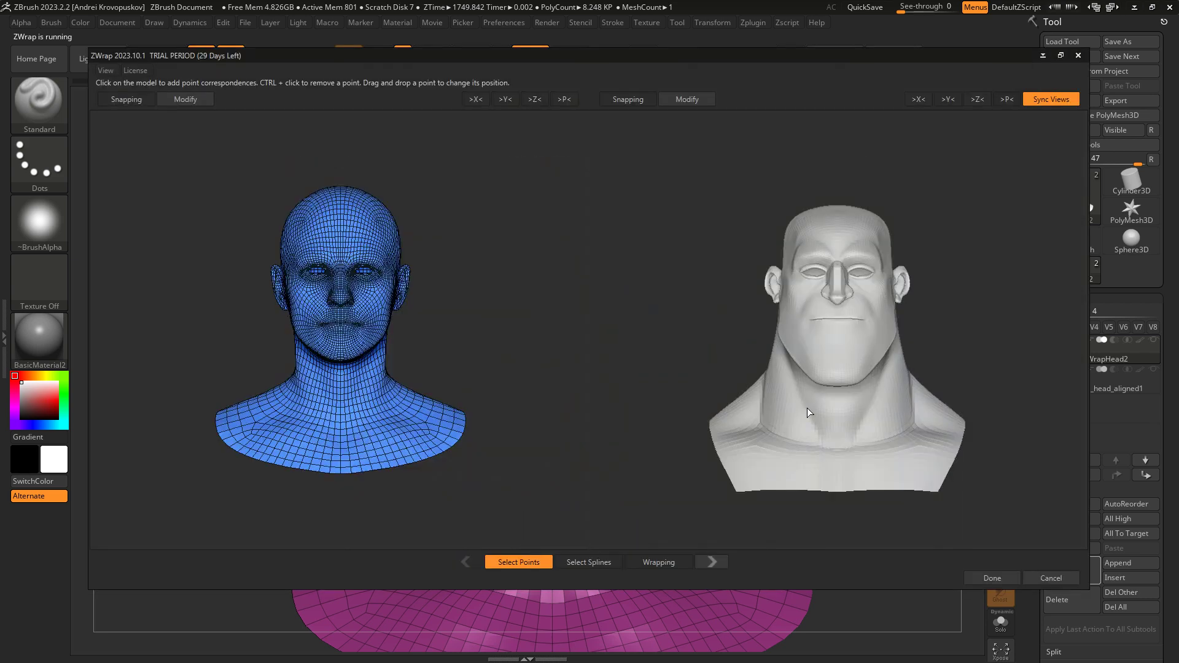
pyautogui.click(672, 564)
# Step: Run FastWrapping with the head orbited to a side view
pyautogui.moveTo(526, 374); pyautogui.dragTo(771, 300)
pyautogui.moveTo(778, 282); pyautogui.dragTo(787, 348, button='right')
pyautogui.moveTo(787, 348); pyautogui.dragTo(679, 350)
pyautogui.click(109, 105)
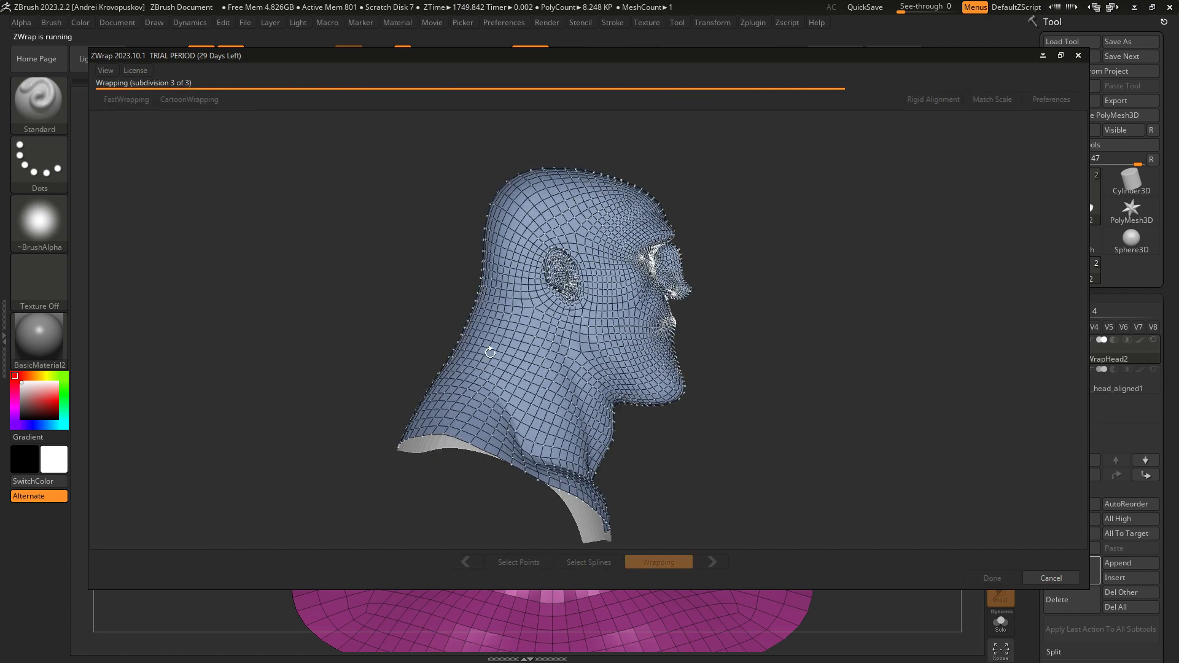
# Step: Dismiss the wrapping notice and frame the wrapped head frontally in close-up
pyautogui.click(581, 322)
pyautogui.moveTo(726, 324); pyautogui.dragTo(577, 320)
pyautogui.scroll(5, 655, 324)
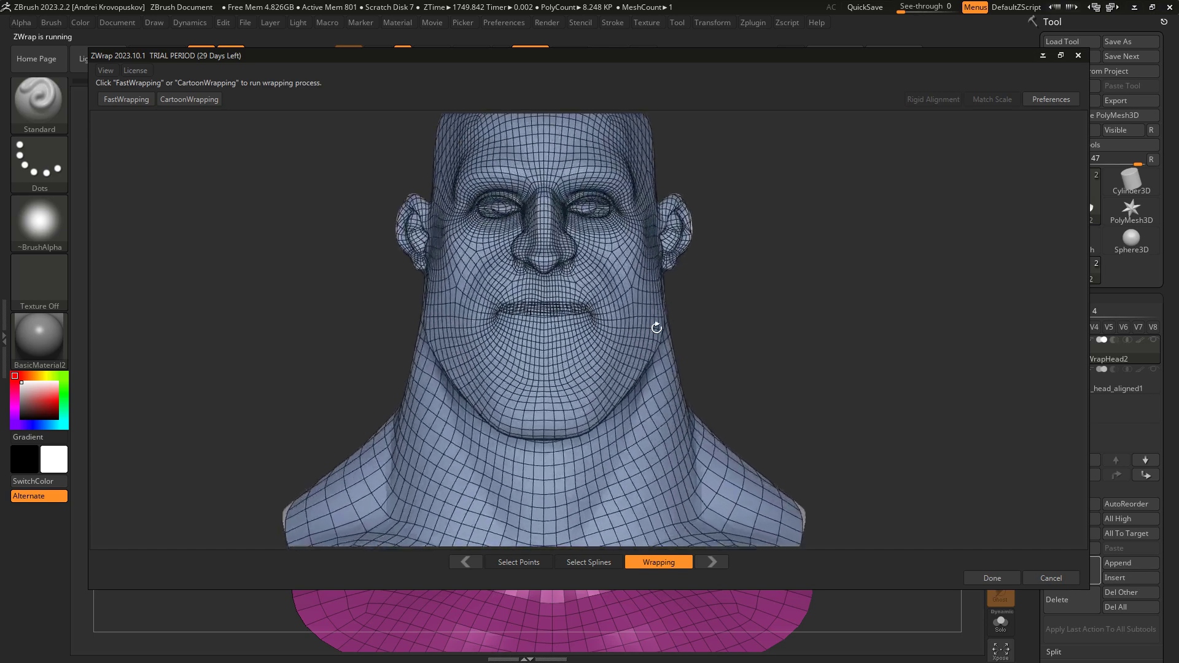
pyautogui.moveTo(606, 338); pyautogui.dragTo(610, 371, button='middle')
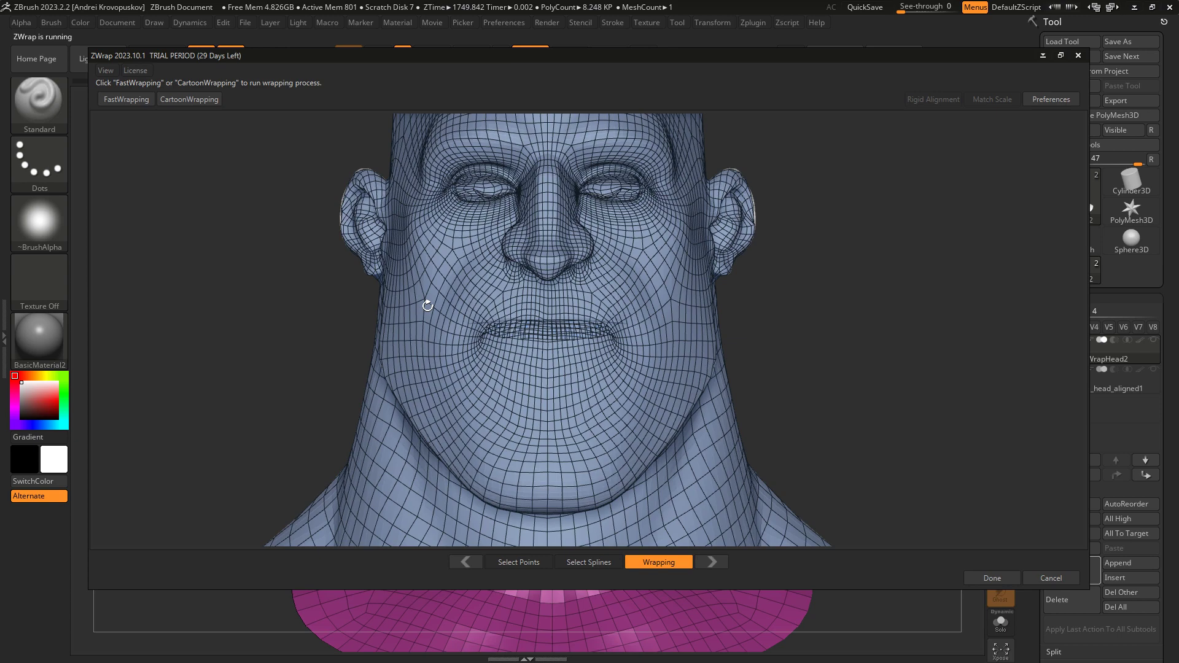
pyautogui.moveTo(433, 331); pyautogui.dragTo(630, 324)
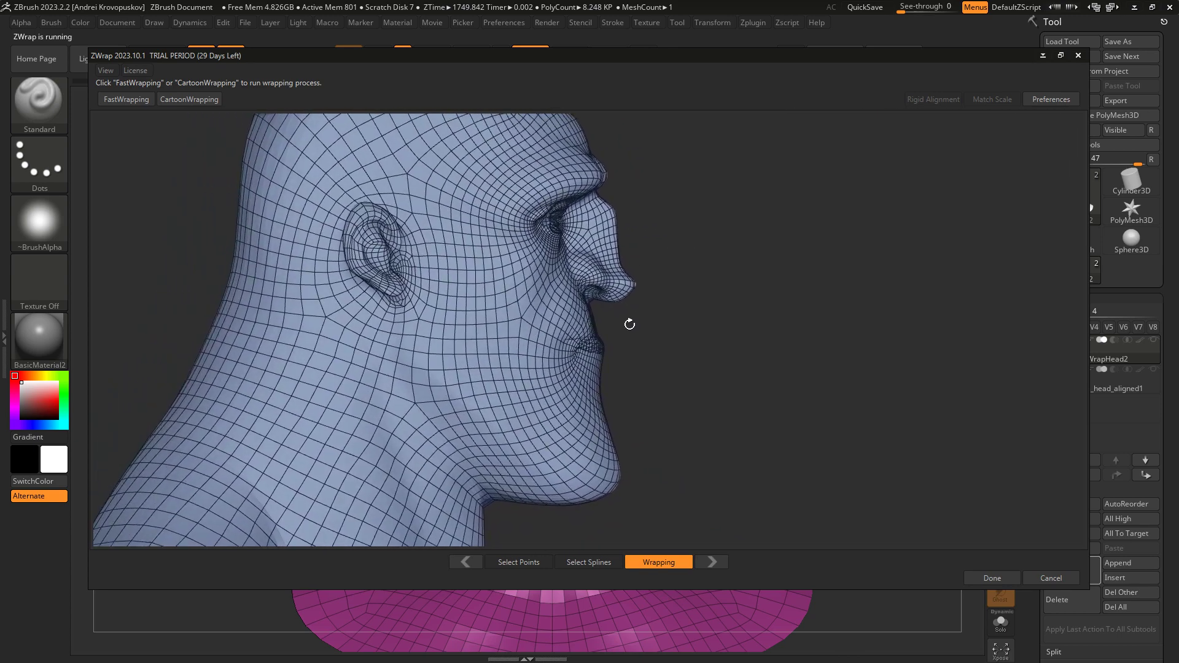
# Step: Run CartoonWrapping to completion, then inspect the fitted face and ear from the front
pyautogui.click(189, 99)
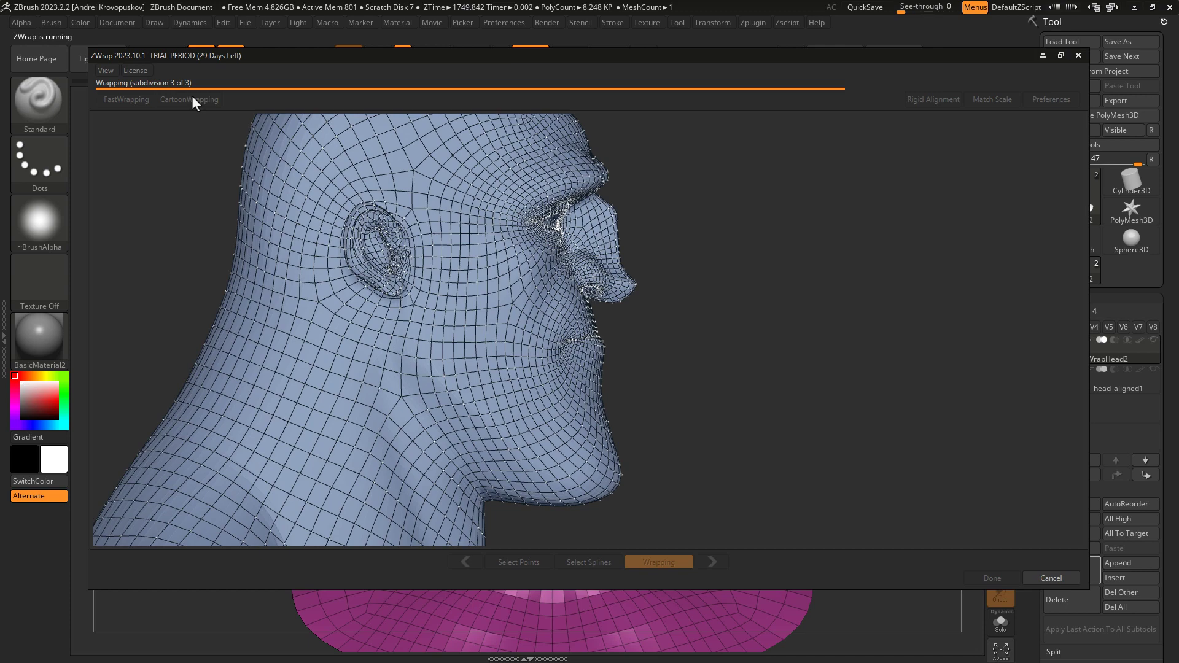
pyautogui.click(588, 327)
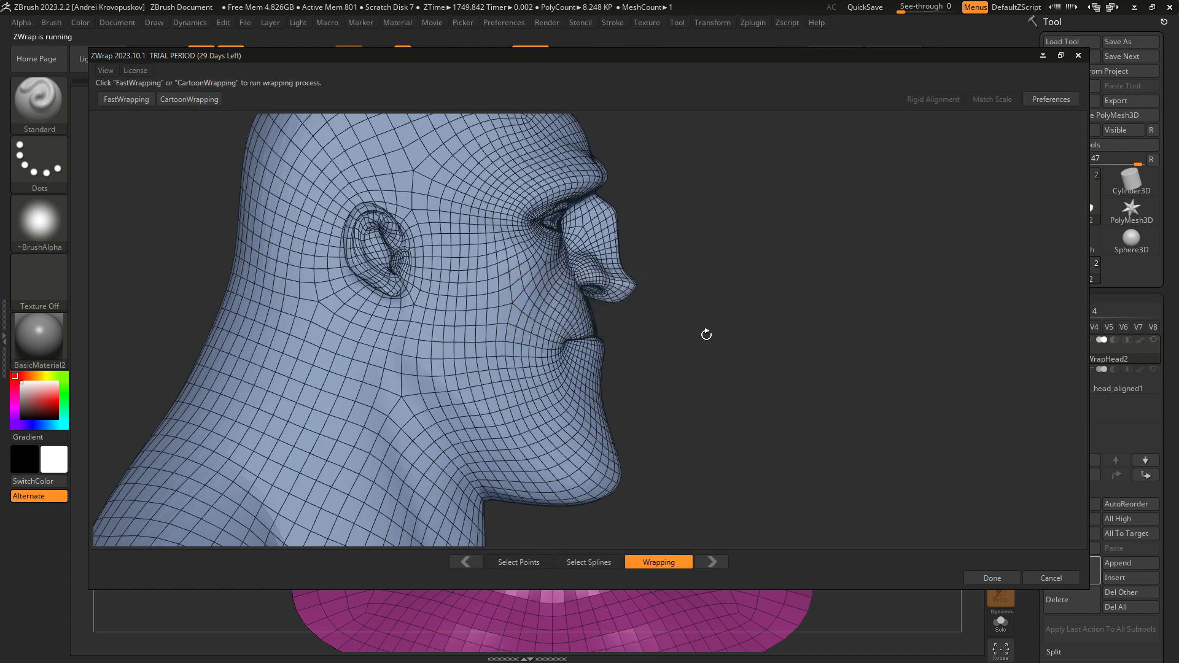
pyautogui.moveTo(706, 334); pyautogui.dragTo(566, 333)
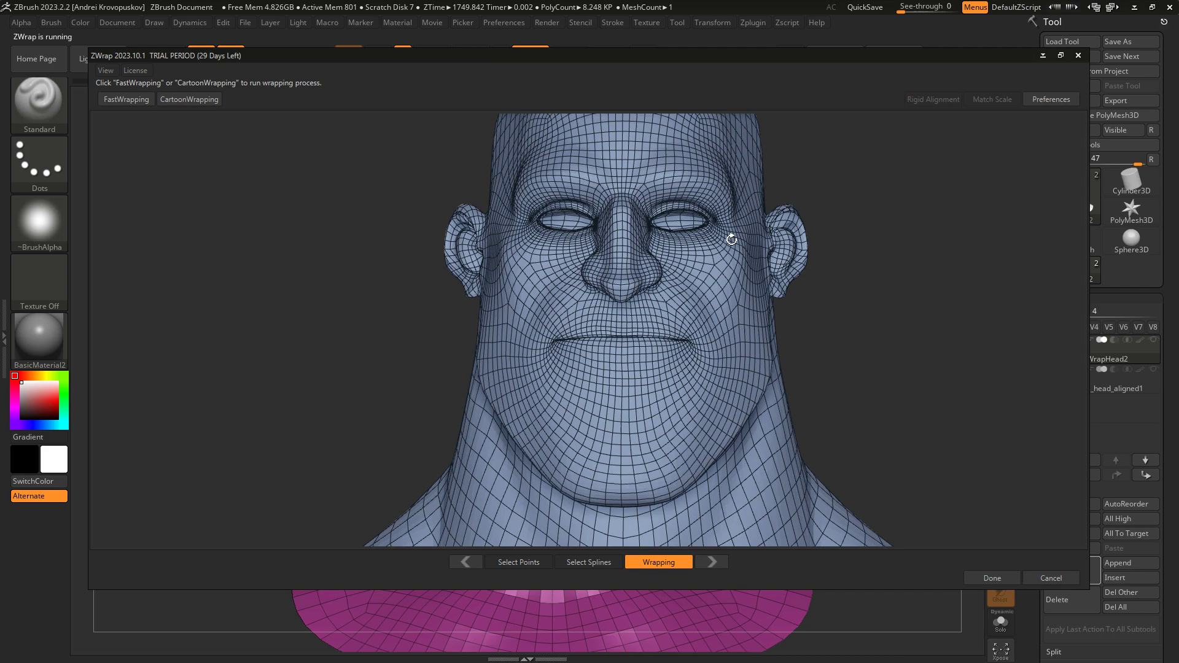
pyautogui.scroll(5, 724, 305)
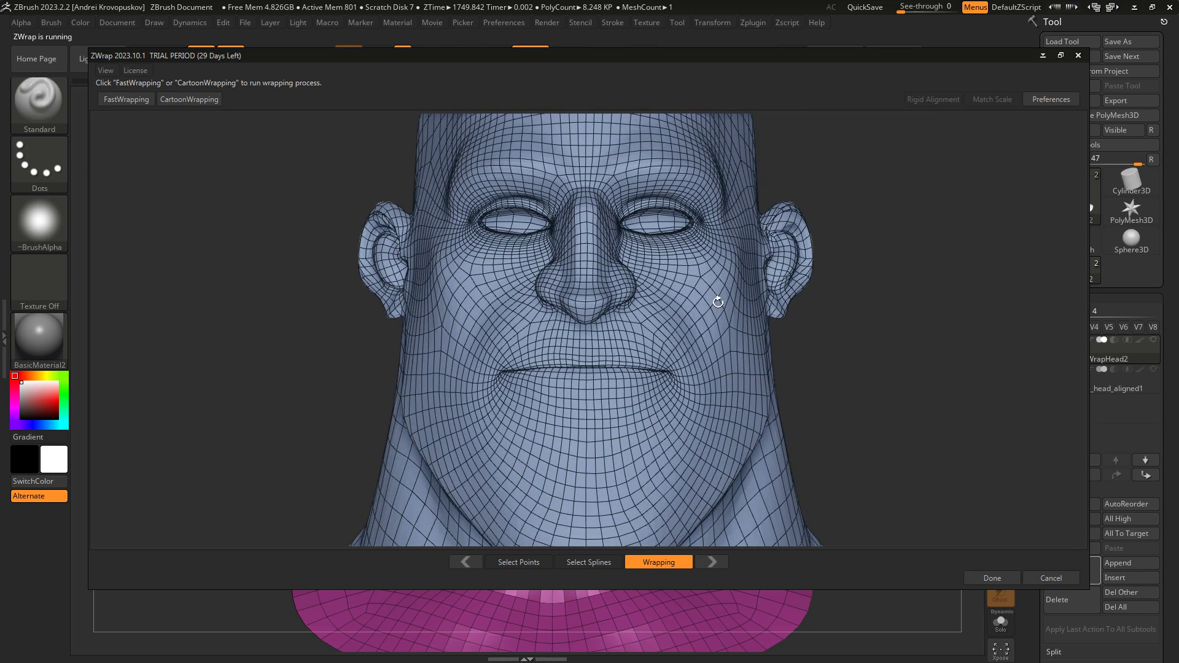
pyautogui.moveTo(716, 295)
pyautogui.mouseDown()
pyautogui.moveTo(718, 258)
pyautogui.moveTo(710, 284)
pyautogui.mouseUp()
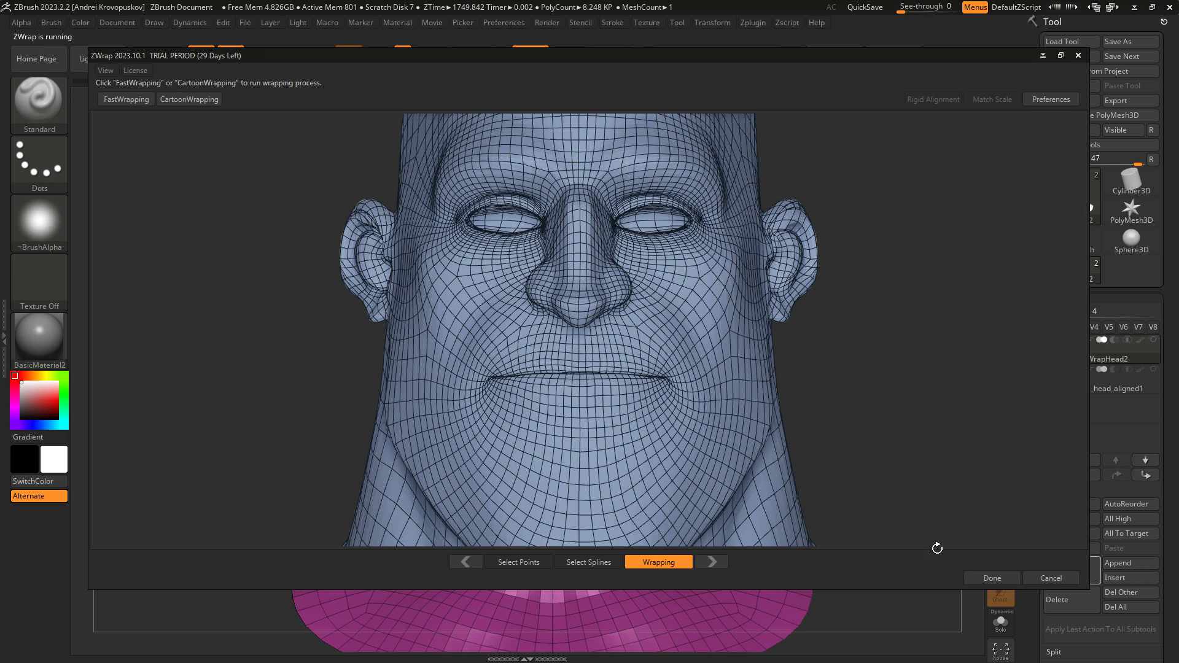
# Step: Accept the wrap with Done, hide PolyFrame, and compare WrapHead2 against curtis_head_aligned1
pyautogui.click(986, 578)
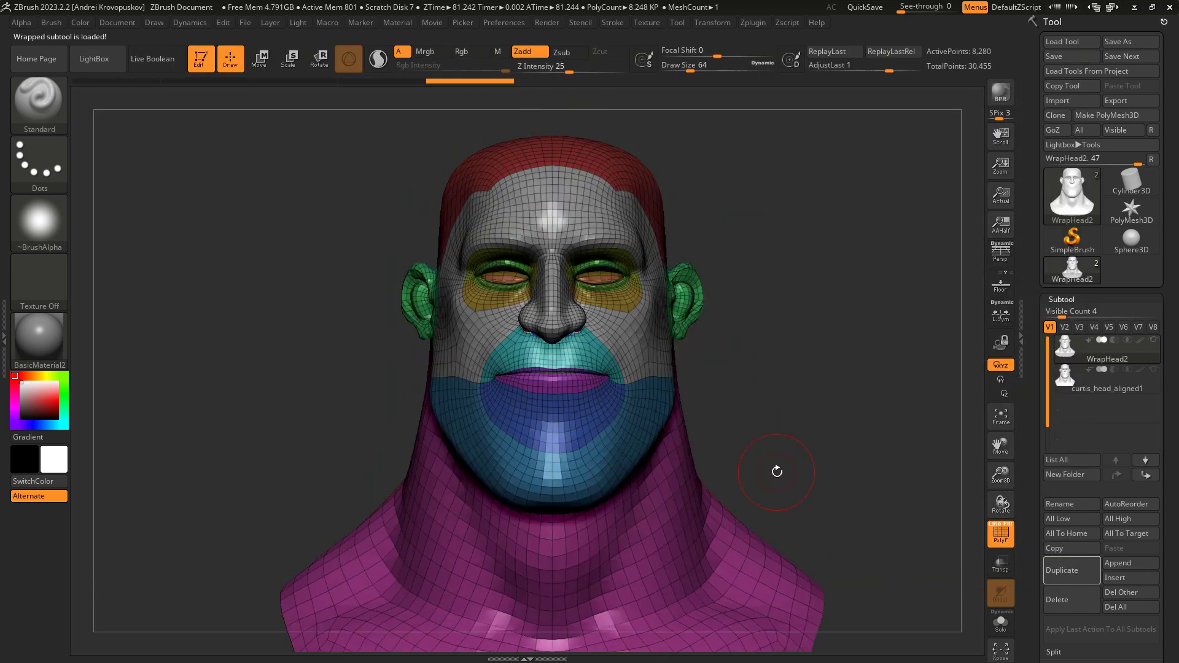
pyautogui.hotkey('shift', 'f')
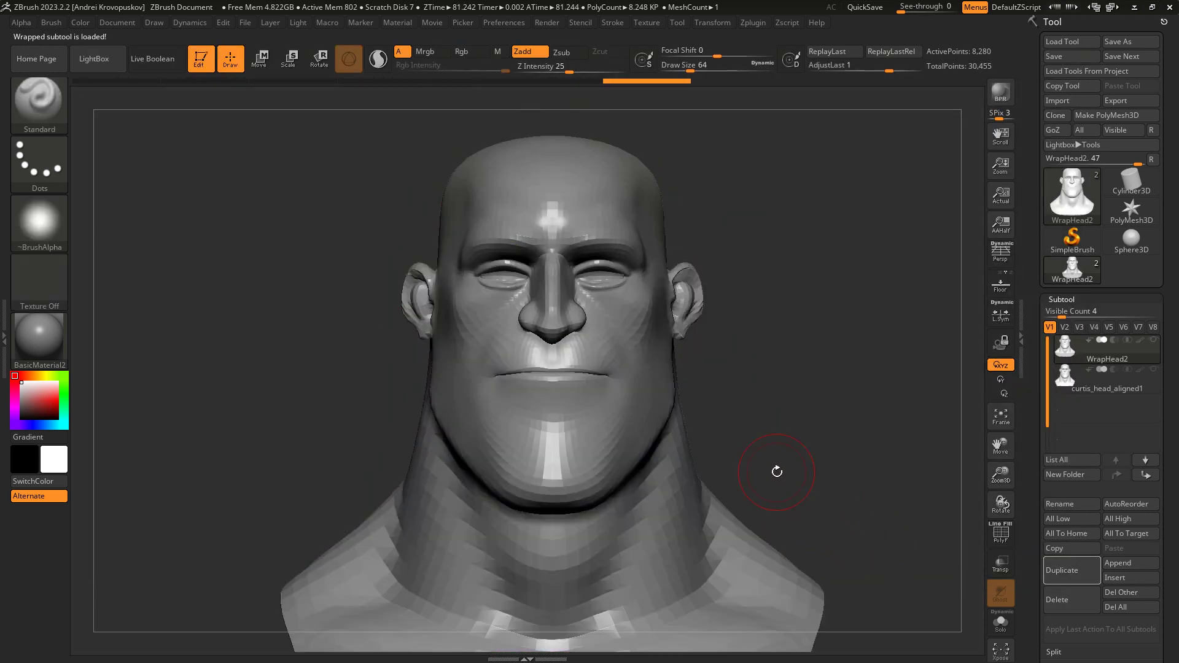
pyautogui.moveTo(777, 467)
pyautogui.mouseDown()
pyautogui.moveTo(795, 466)
pyautogui.moveTo(751, 466)
pyautogui.moveTo(776, 466)
pyautogui.mouseUp()
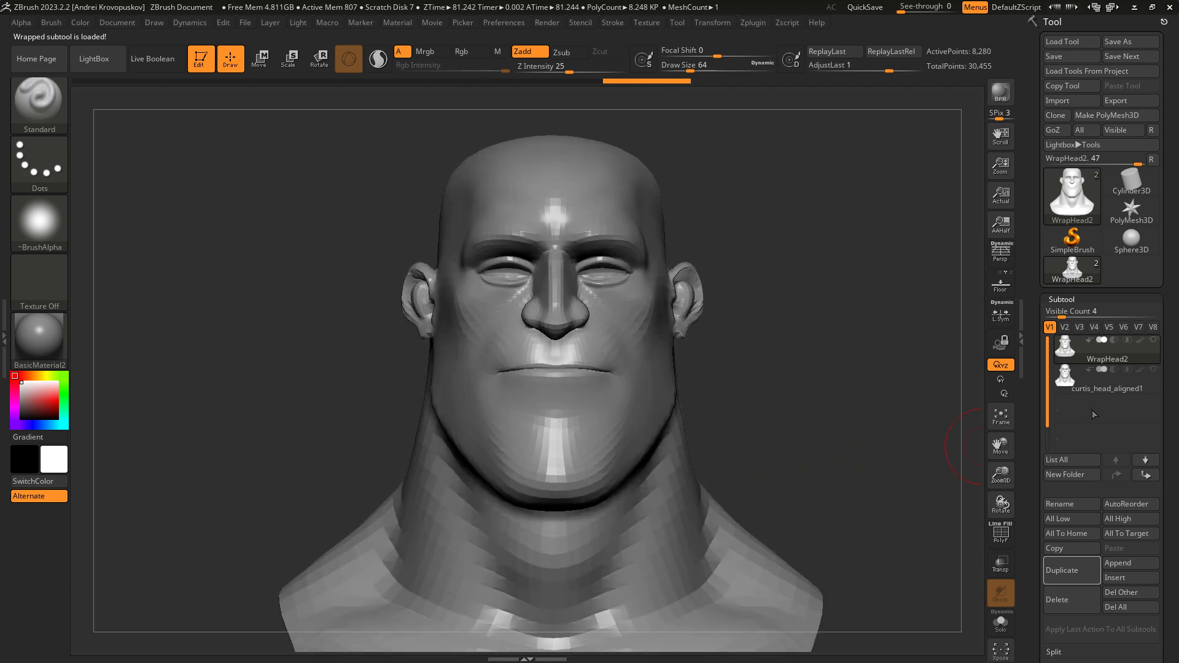
pyautogui.click(1101, 393)
pyautogui.moveTo(829, 407)
pyautogui.mouseDown()
pyautogui.moveTo(850, 413)
pyautogui.moveTo(829, 414)
pyautogui.mouseUp()
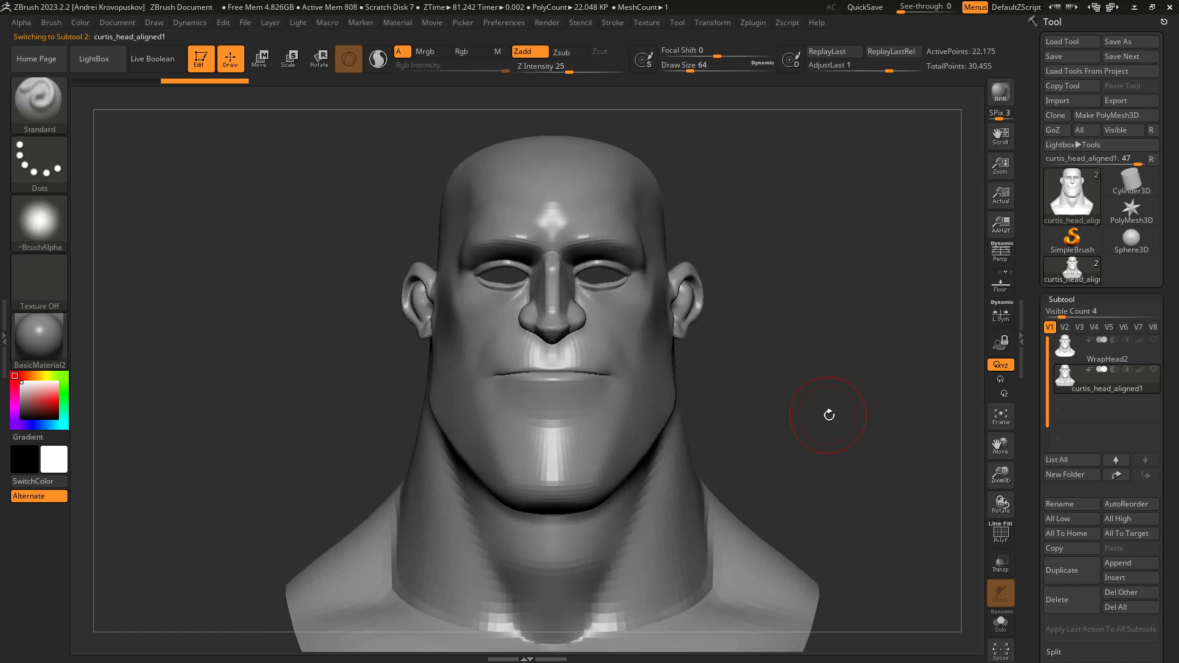
pyautogui.click(1085, 359)
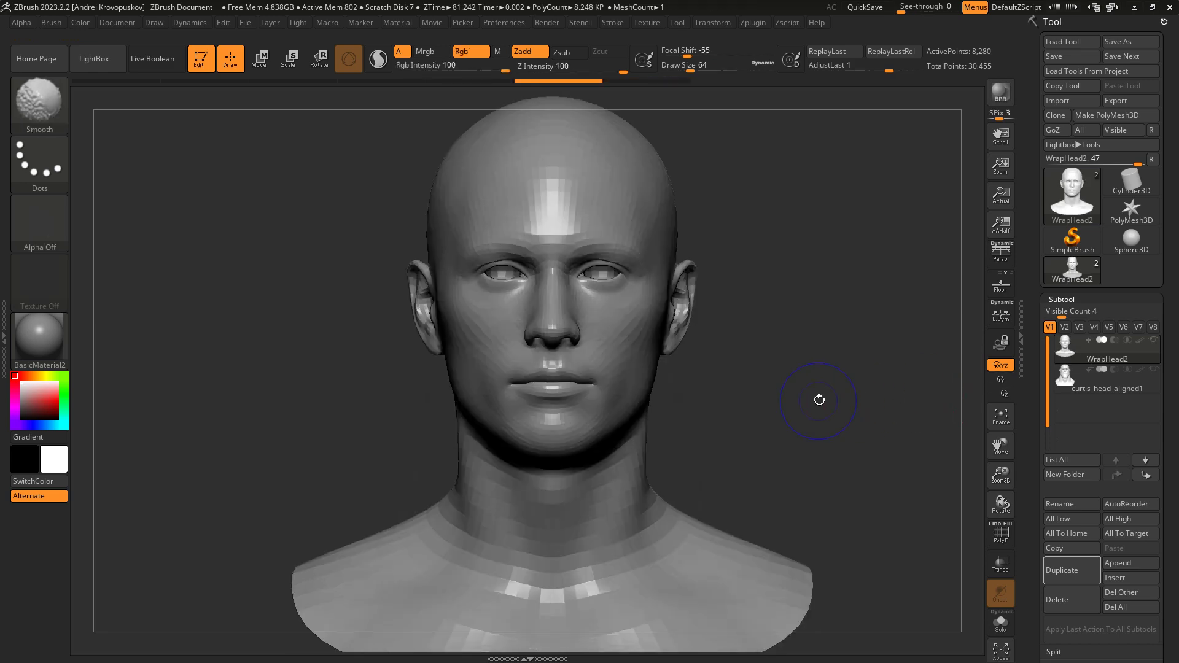
# Step: Show PolyFrame, isolate the orange eye polygroup and hide the inner eye-socket polygons
pyautogui.hotkey('shift', 'f')
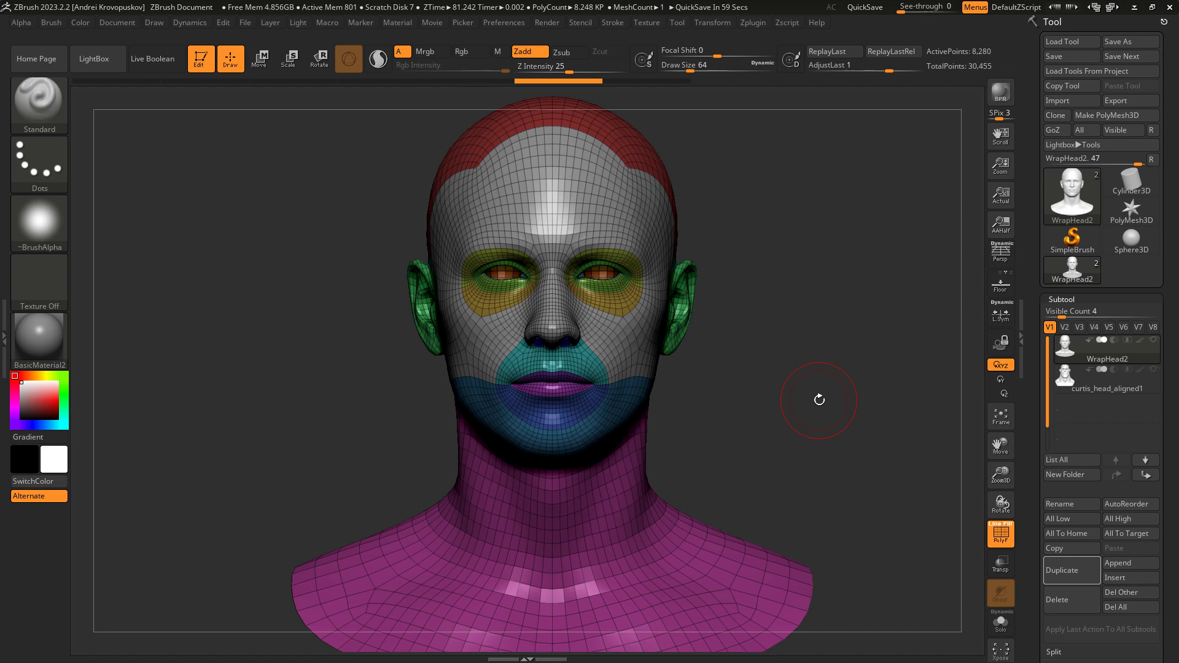
pyautogui.moveTo(761, 278)
pyautogui.keyDown('ctrl'); pyautogui.mouseDown(button='right')
pyautogui.moveTo(755, 350)
pyautogui.moveTo(776, 363)
pyautogui.moveTo(763, 437)
pyautogui.moveTo(777, 448)
pyautogui.mouseUp(button='right'); pyautogui.keyUp('ctrl')
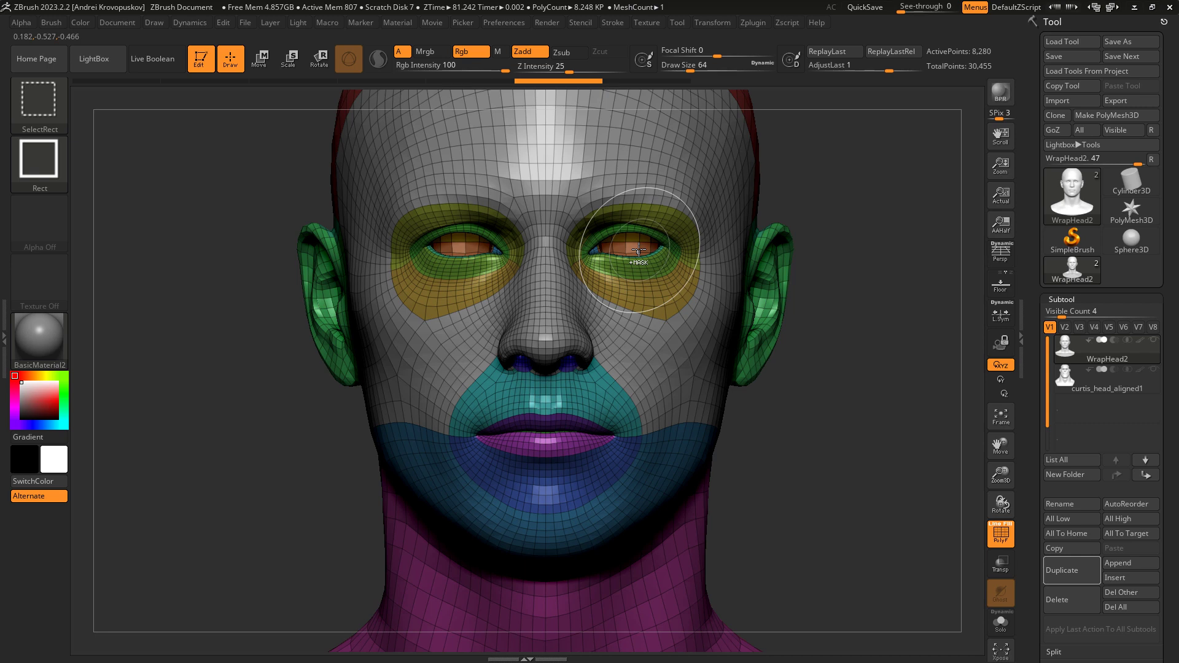
pyautogui.keyDown('ctrl'); pyautogui.keyDown('shift'); pyautogui.click(638, 249); pyautogui.keyUp('shift'); pyautogui.keyUp('ctrl')
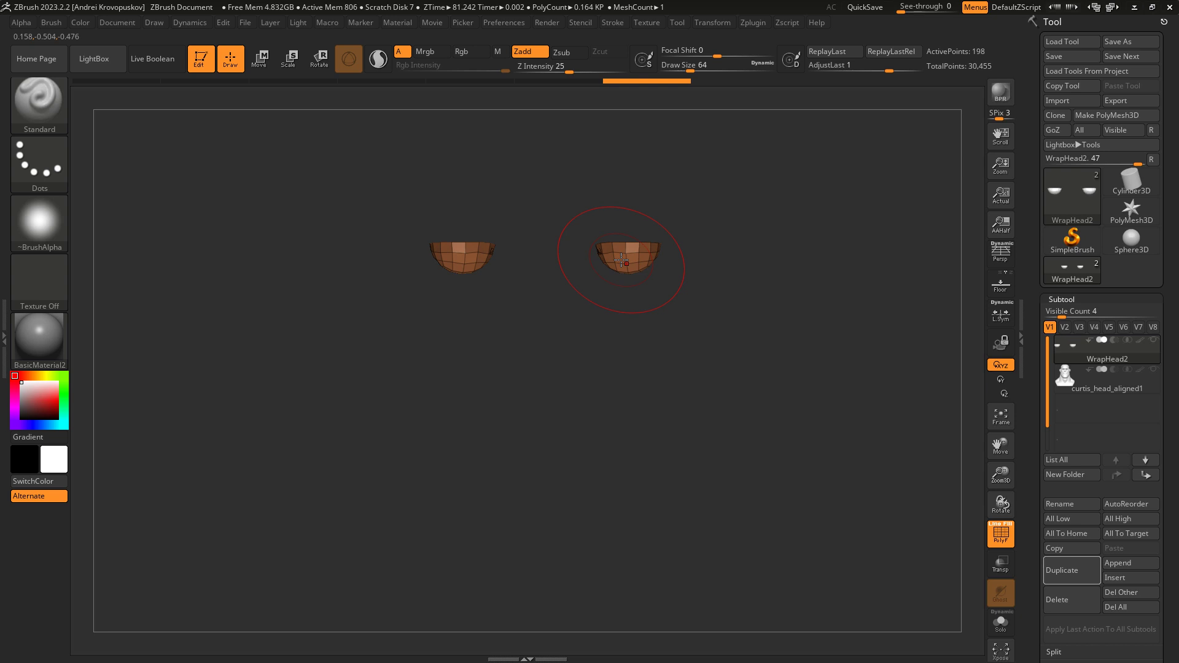
pyautogui.press('ctrl')
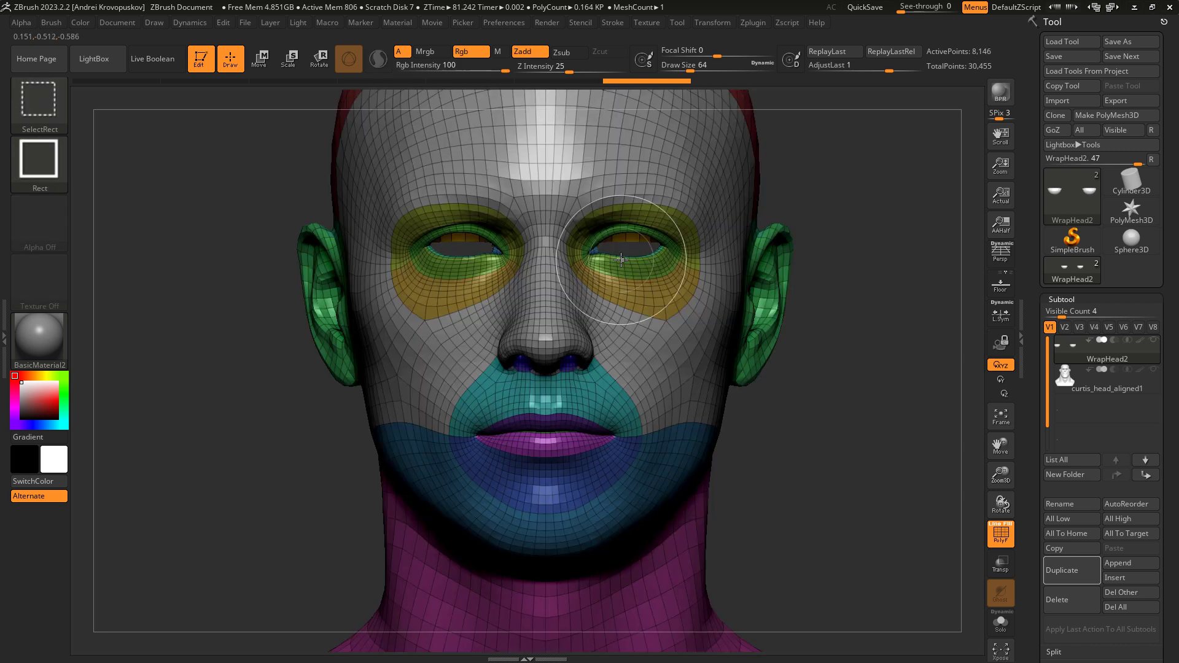
pyautogui.keyDown('ctrl'); pyautogui.keyDown('shift'); pyautogui.click(629, 242); pyautogui.keyUp('shift'); pyautogui.keyUp('ctrl')
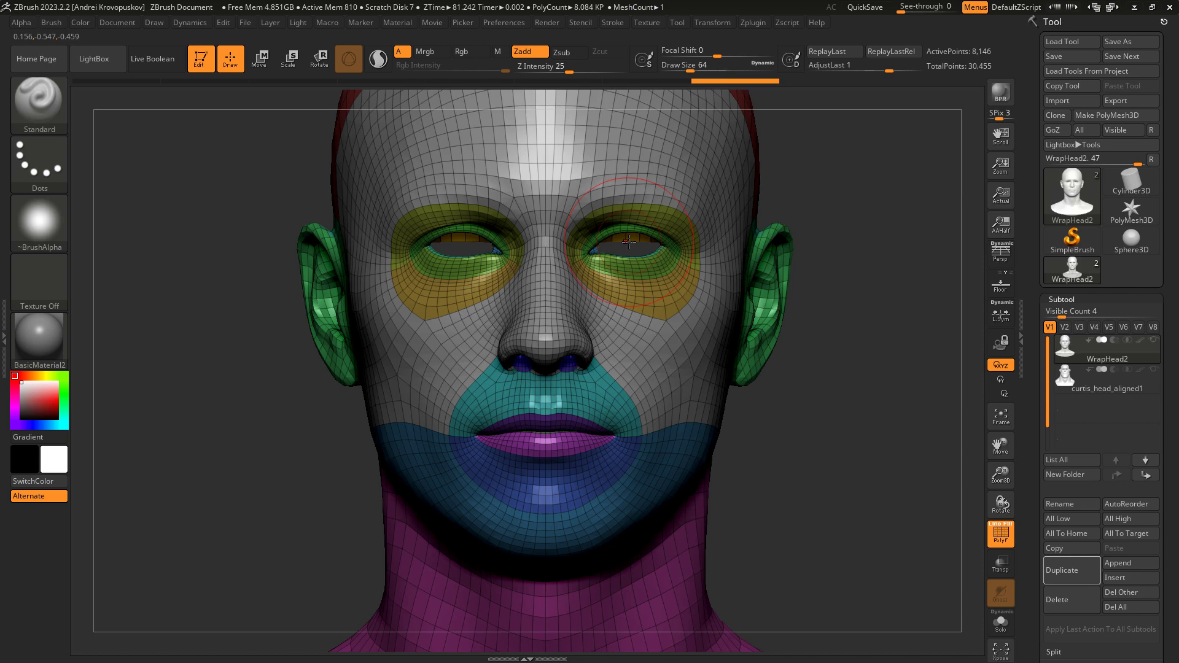
pyautogui.press('ctrl')
pyautogui.keyDown('ctrl'); pyautogui.keyDown('alt'); pyautogui.keyDown('shift'); pyautogui.click(629, 241); pyautogui.keyUp('shift'); pyautogui.keyUp('alt'); pyautogui.keyUp('ctrl')
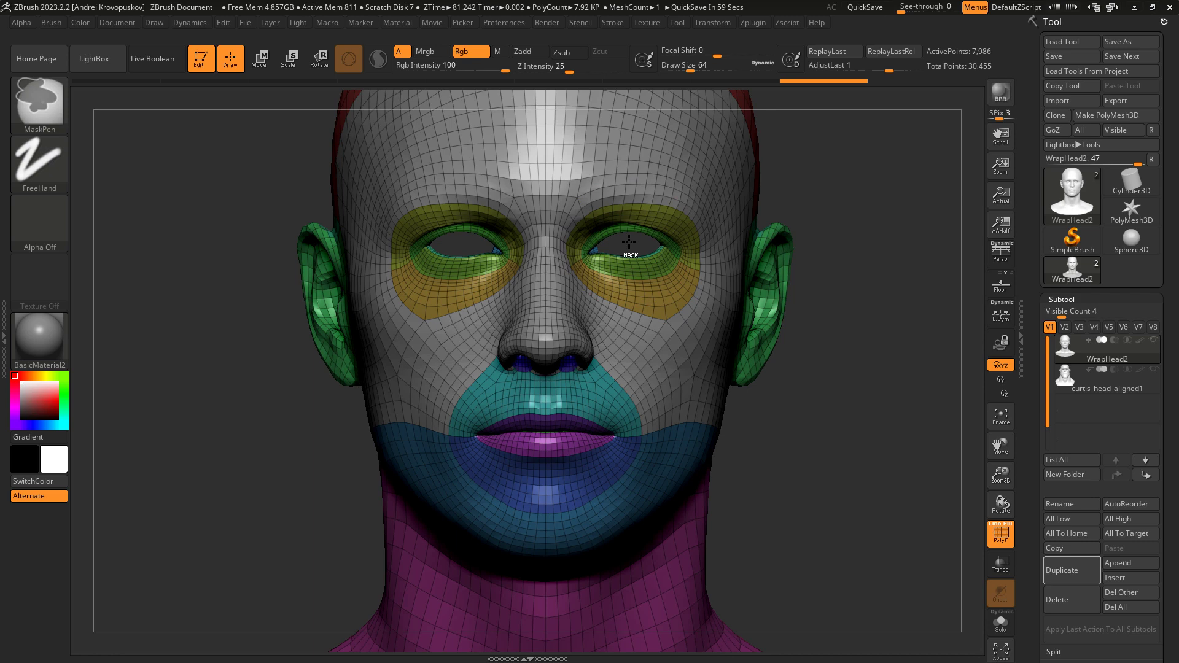
# Step: Hide polygons around the hole's rim to inspect the eyes and mouth interior, then unhide the whole head
pyautogui.moveTo(629, 241)
pyautogui.keyDown('ctrl'); pyautogui.mouseDown(button='right')
pyautogui.moveTo(643, 185)
pyautogui.moveTo(643, 312)
pyautogui.moveTo(549, 401)
pyautogui.moveTo(547, 471)
pyautogui.moveTo(546, 444)
pyautogui.mouseUp(button='right'); pyautogui.keyUp('ctrl')
pyautogui.hotkey('ctrl', 'shift')
pyautogui.keyDown('ctrl'); pyautogui.keyDown('shift'); pyautogui.click(546, 443); pyautogui.keyUp('shift'); pyautogui.keyUp('ctrl')
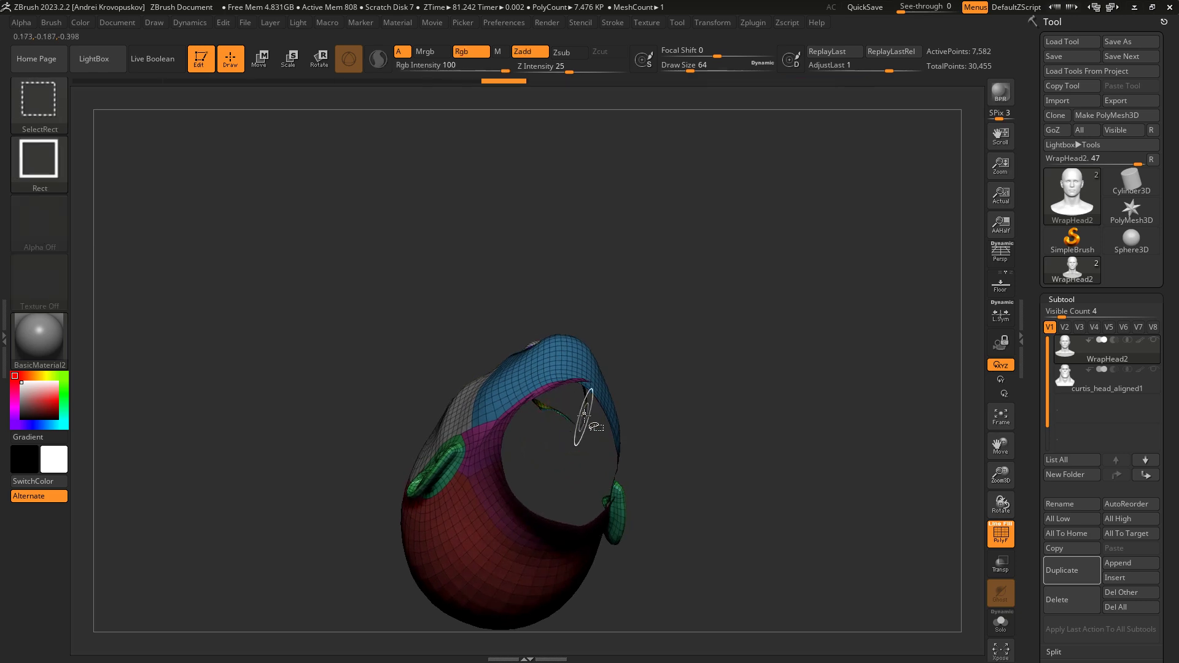
pyautogui.keyDown('ctrl'); pyautogui.keyDown('shift'); pyautogui.click(580, 400); pyautogui.keyUp('shift'); pyautogui.keyUp('ctrl')
pyautogui.moveTo(580, 400); pyautogui.dragTo(755, 441, button='right')
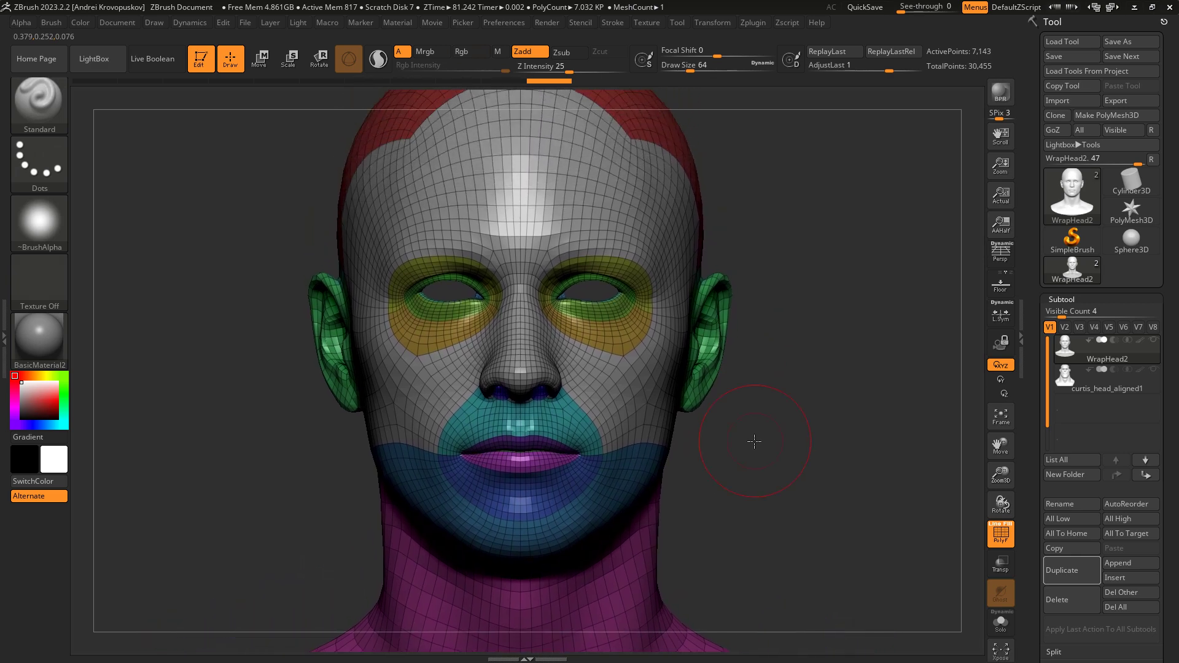
pyautogui.press('ctrl')
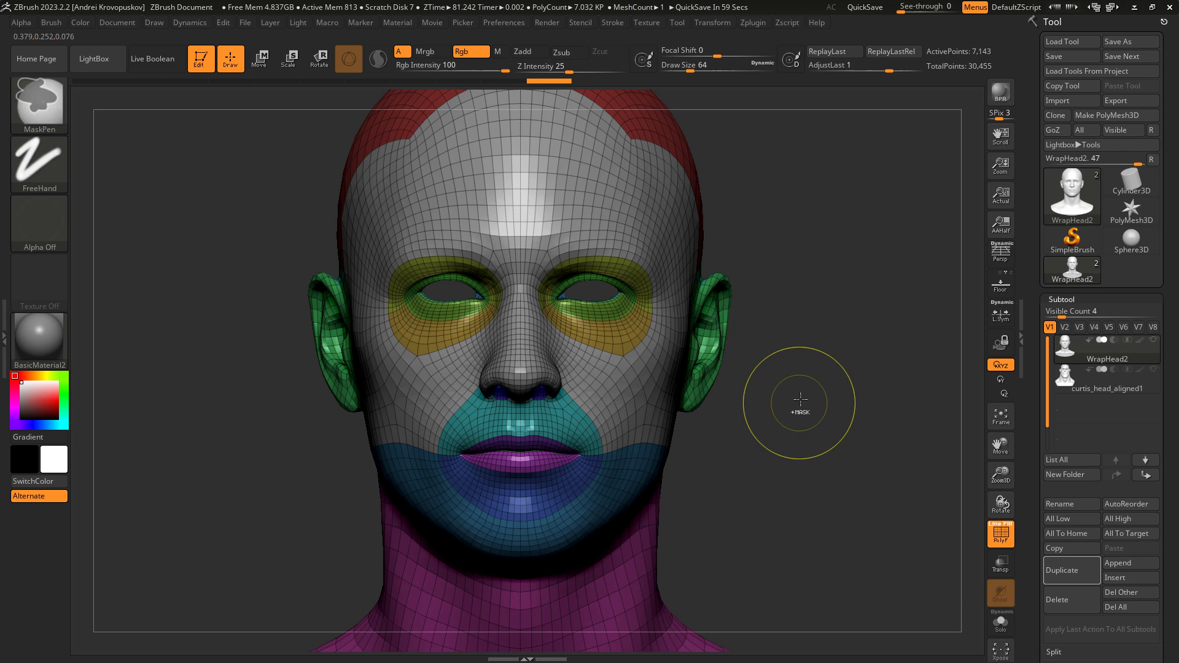
pyautogui.keyDown('ctrl'); pyautogui.keyDown('shift'); pyautogui.moveTo(800, 399); pyautogui.dragTo(836, 433); pyautogui.keyUp('shift'); pyautogui.keyUp('ctrl')
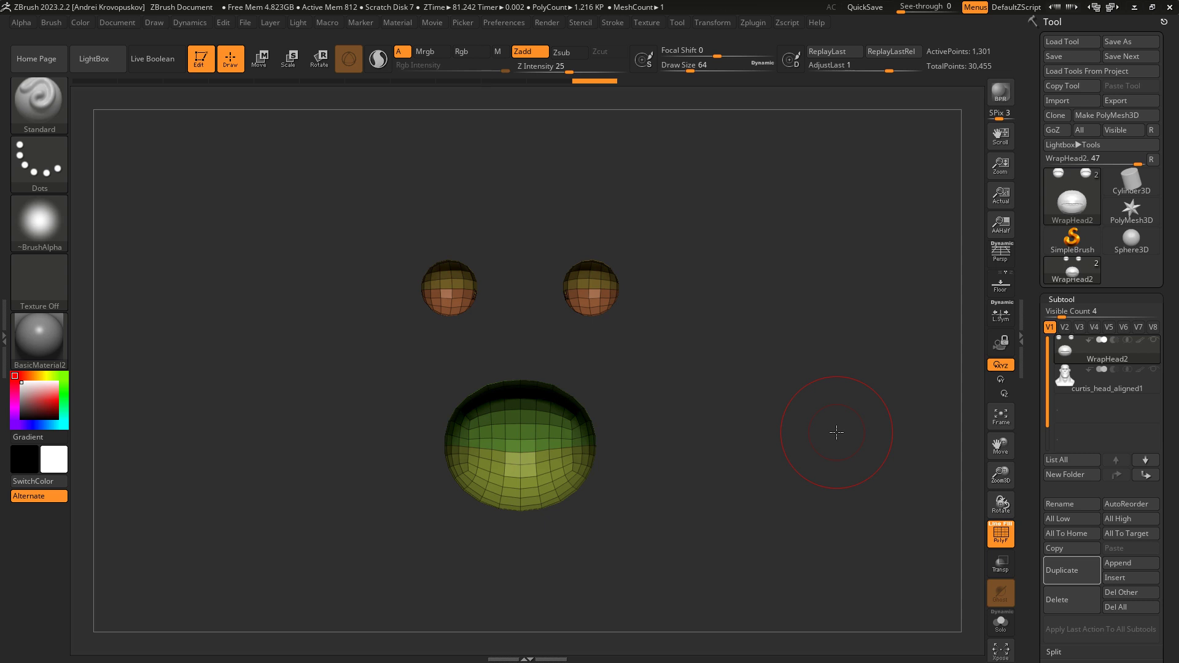
pyautogui.keyDown('ctrl'); pyautogui.click(836, 433); pyautogui.keyUp('ctrl')
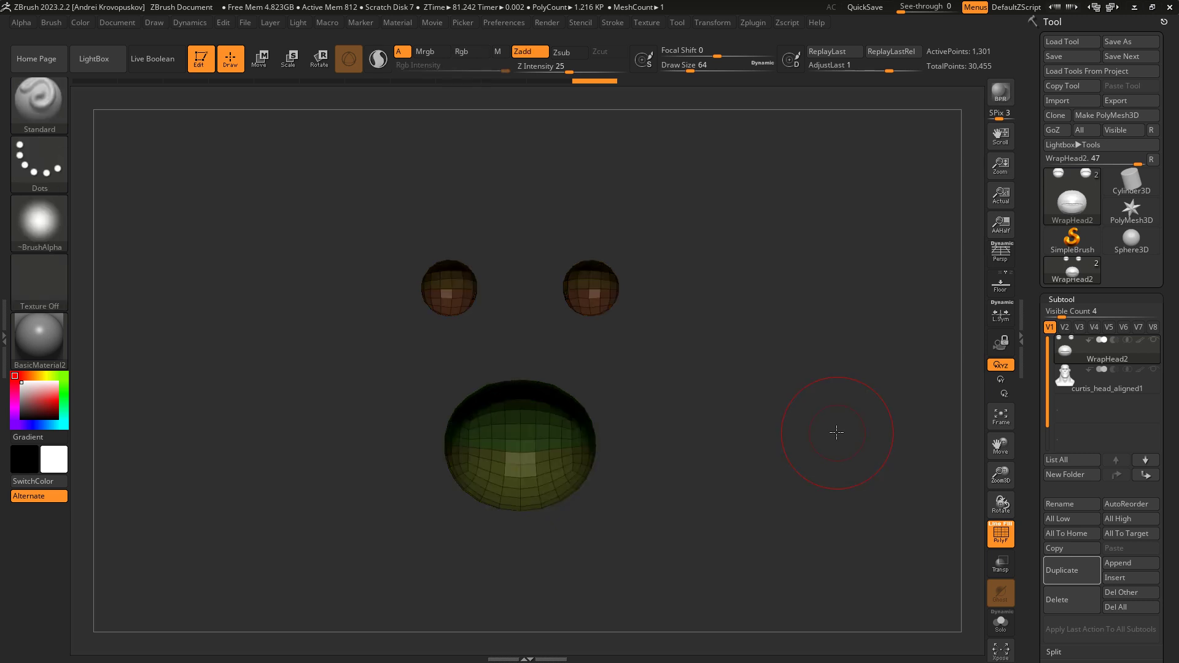
pyautogui.keyDown('ctrl'); pyautogui.keyDown('shift'); pyautogui.click(837, 432); pyautogui.keyUp('shift'); pyautogui.keyUp('ctrl')
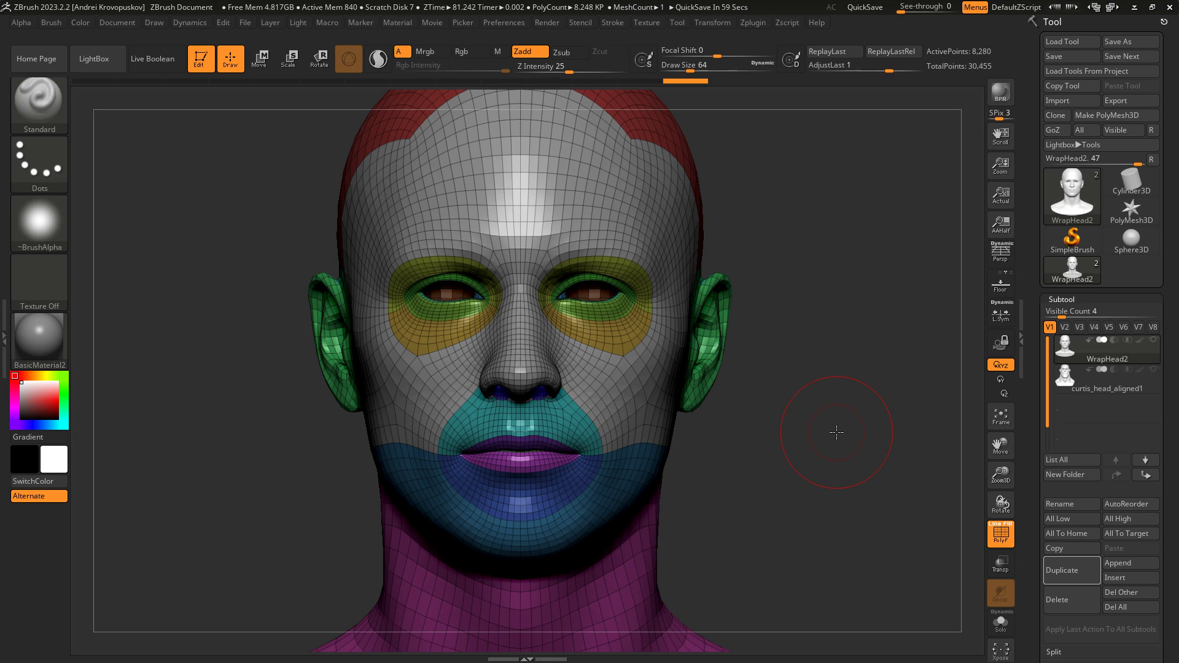
# Step: Relaunch ZWrap from Zplugin and zoom both synced viewports onto the faces
pyautogui.click(755, 25)
pyautogui.click(802, 403)
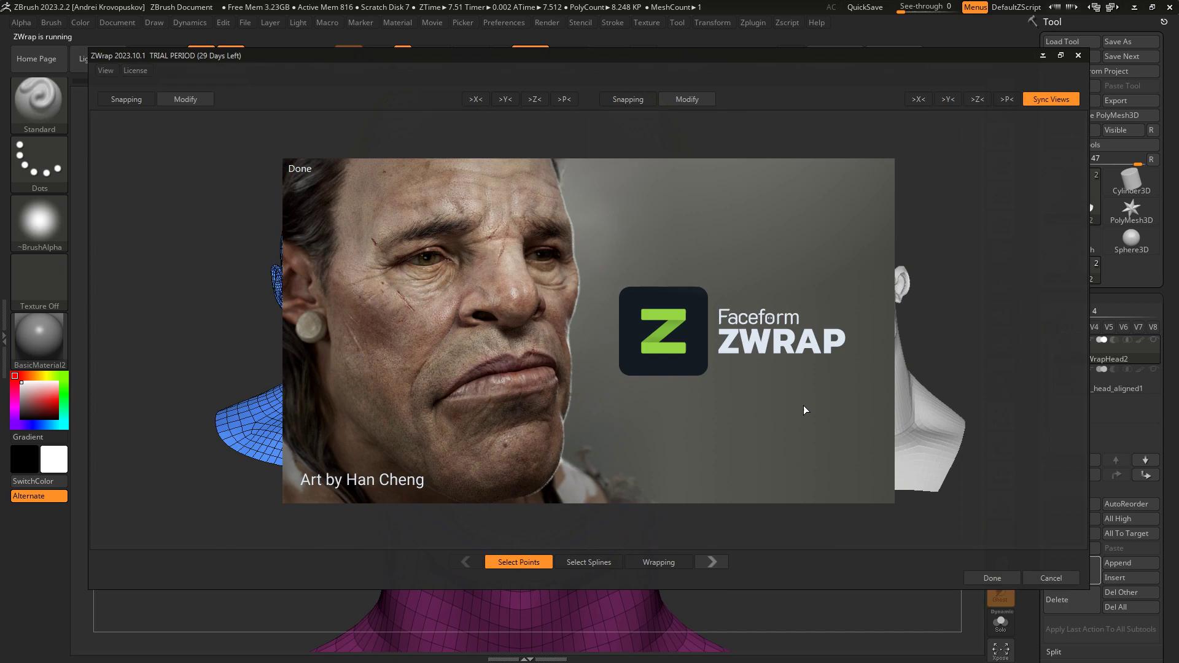
pyautogui.scroll(5, 413, 255)
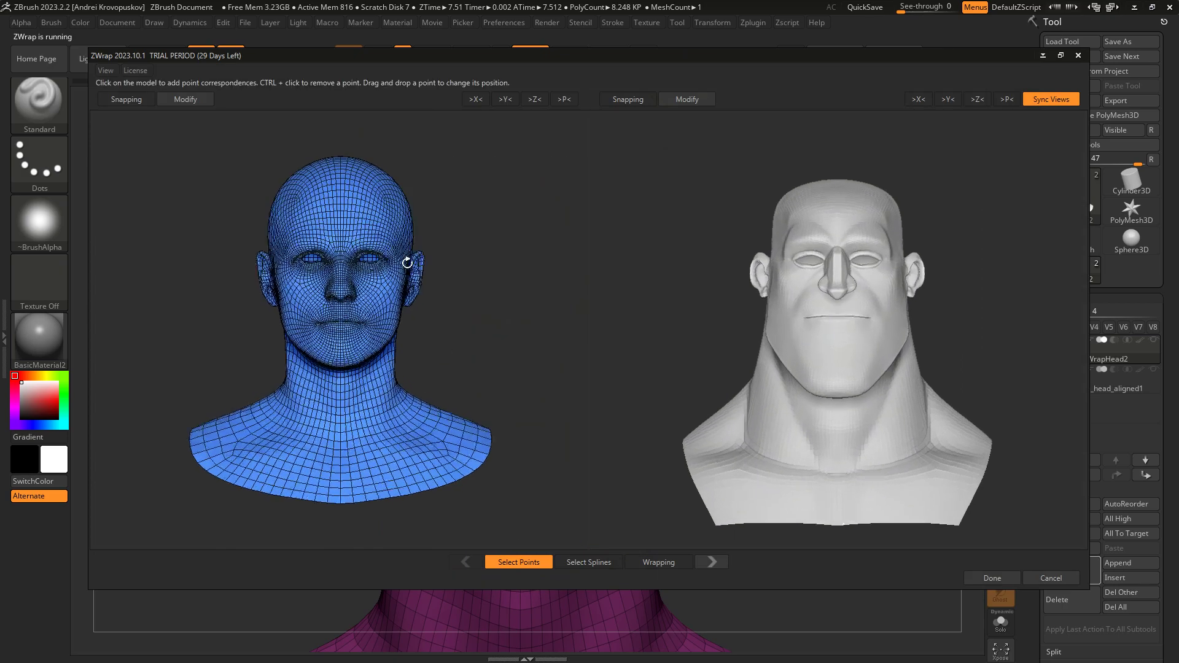
pyautogui.scroll(3, 461, 335)
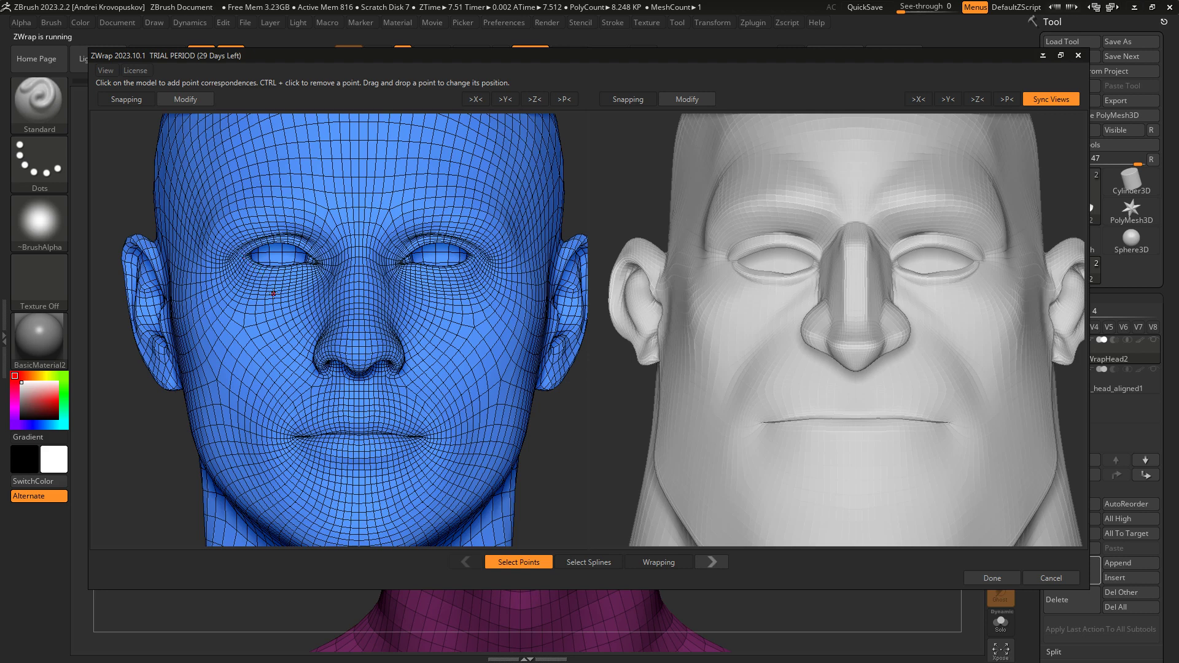
# Step: Advance to the spline stage, zoom toward the eye and enable snapping to vertices
pyautogui.click(603, 567)
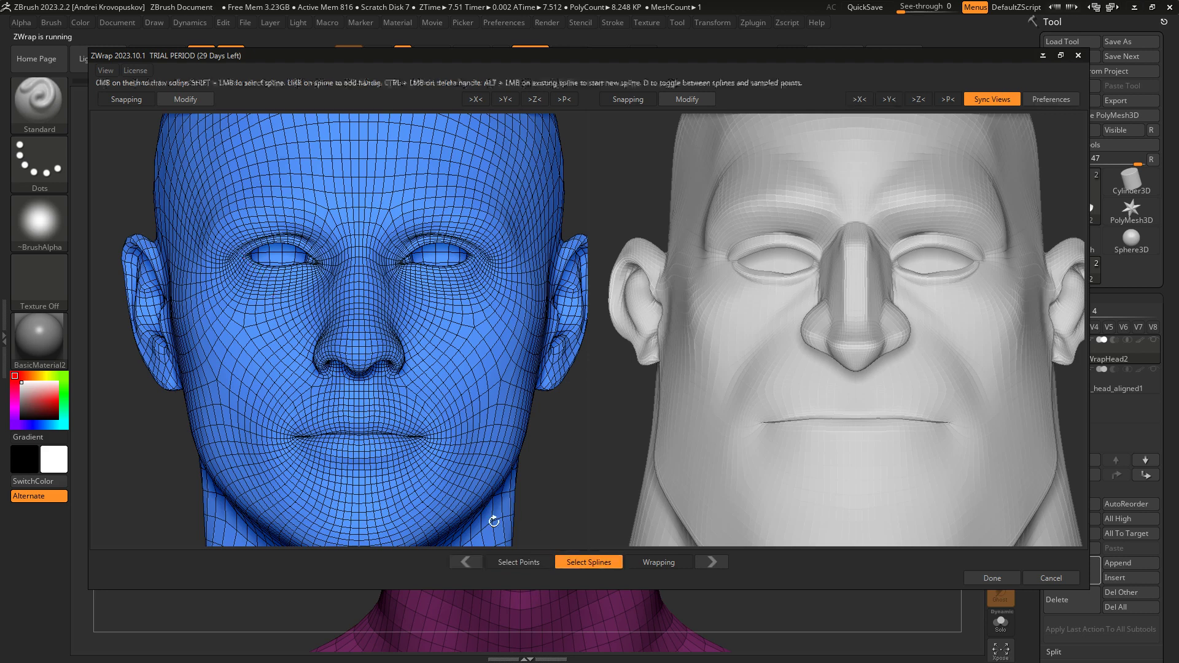
pyautogui.scroll(6, 237, 286)
pyautogui.moveTo(339, 377); pyautogui.dragTo(294, 324, button='middle')
pyautogui.click(127, 100)
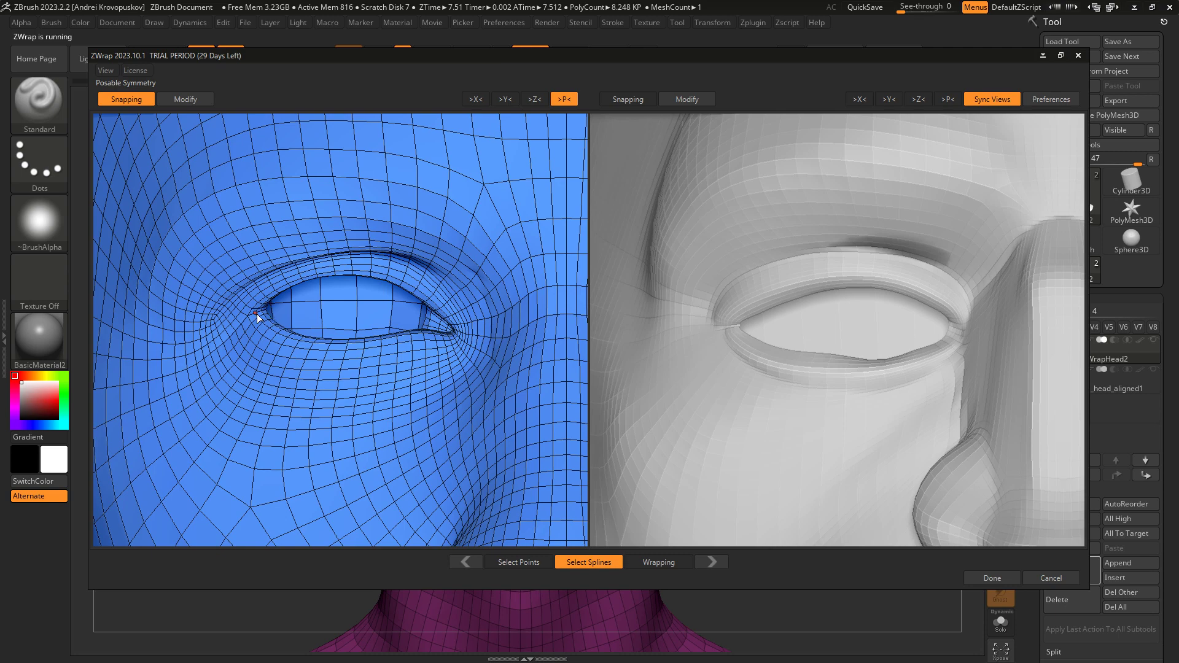
pyautogui.scroll(2, 256, 315)
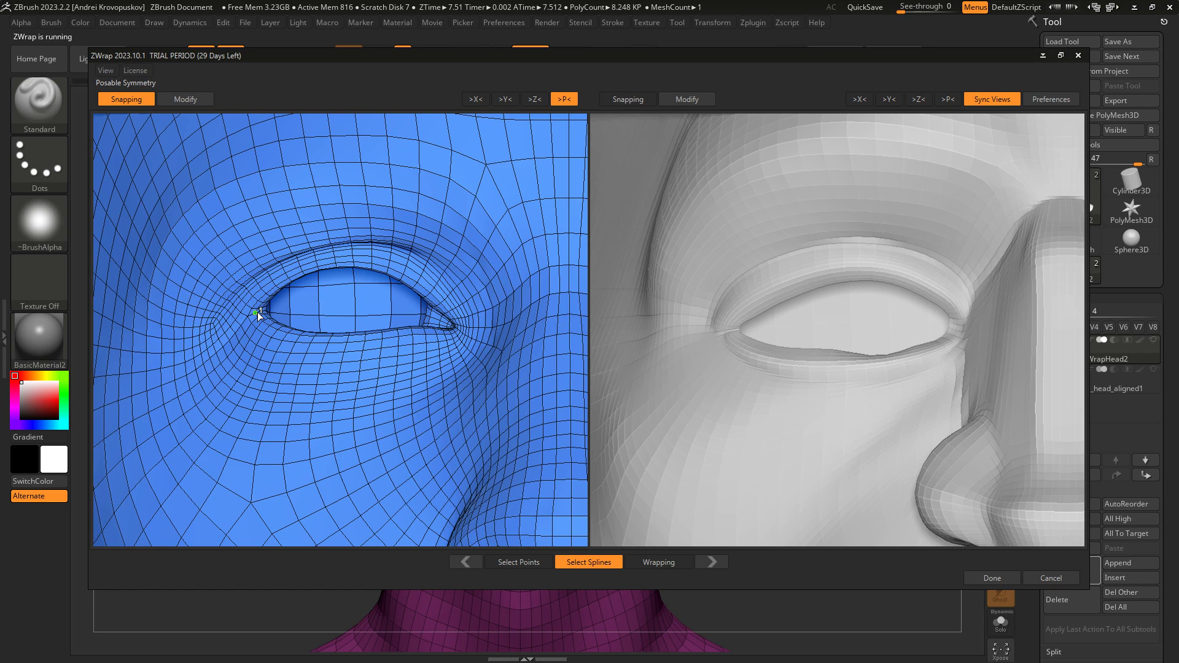
# Step: Trace upper and lower eyelid splines from the outer to the inner eye corner
pyautogui.click(257, 312)
pyautogui.click(455, 325)
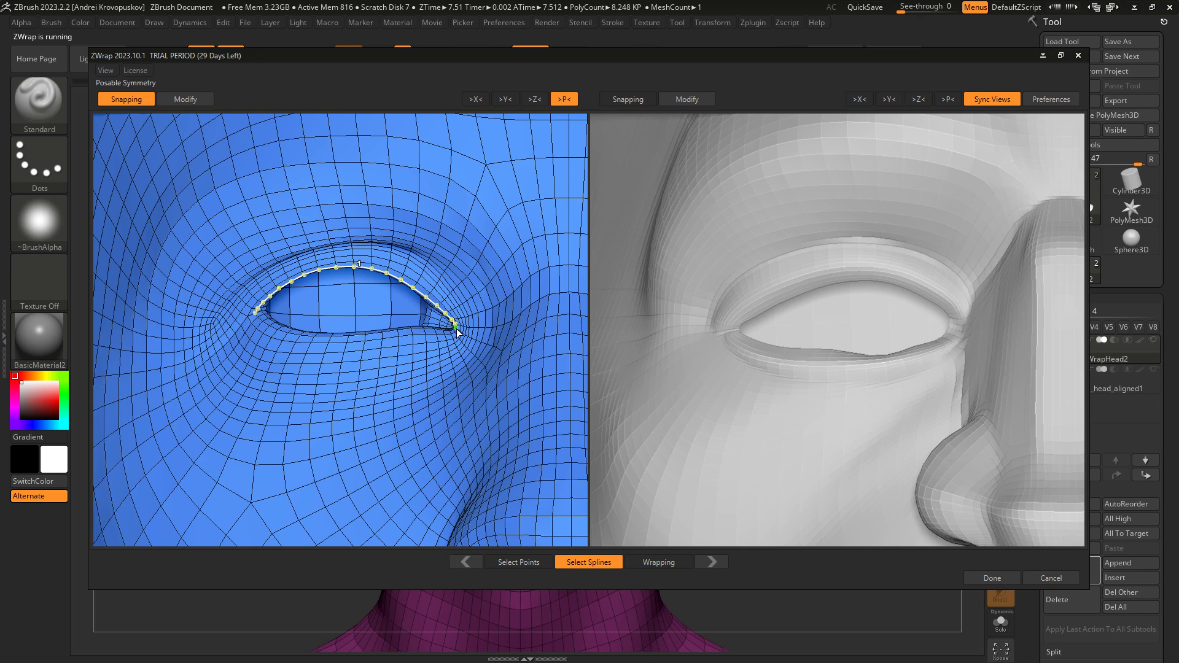
pyautogui.click(256, 317)
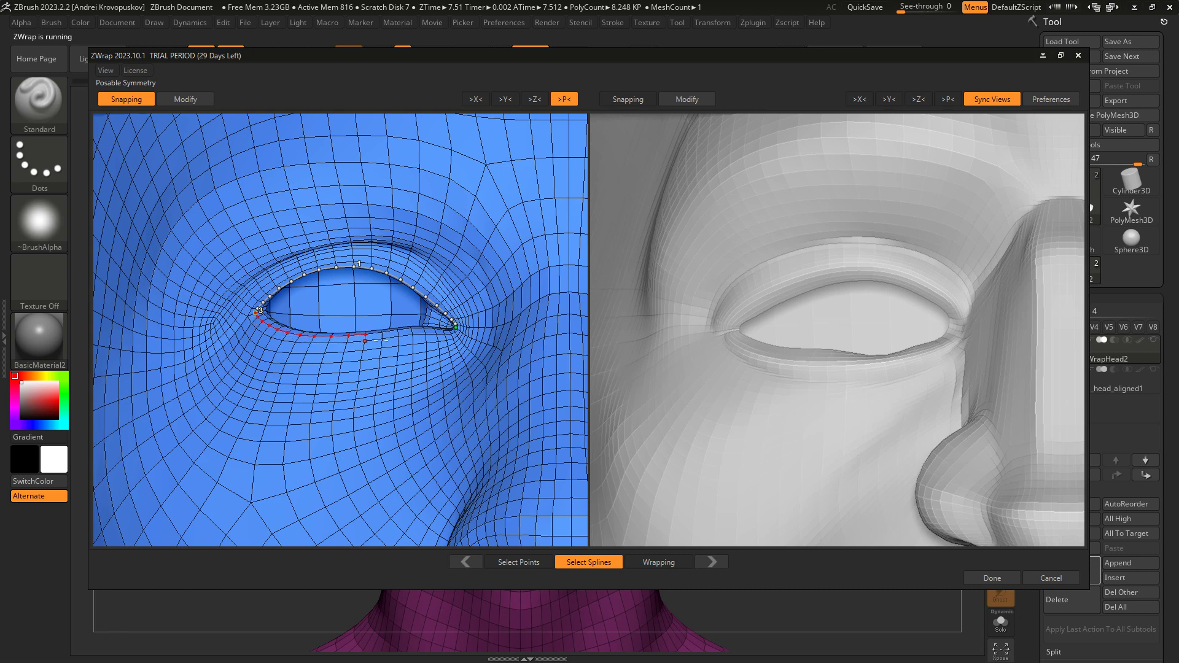
pyautogui.click(456, 328)
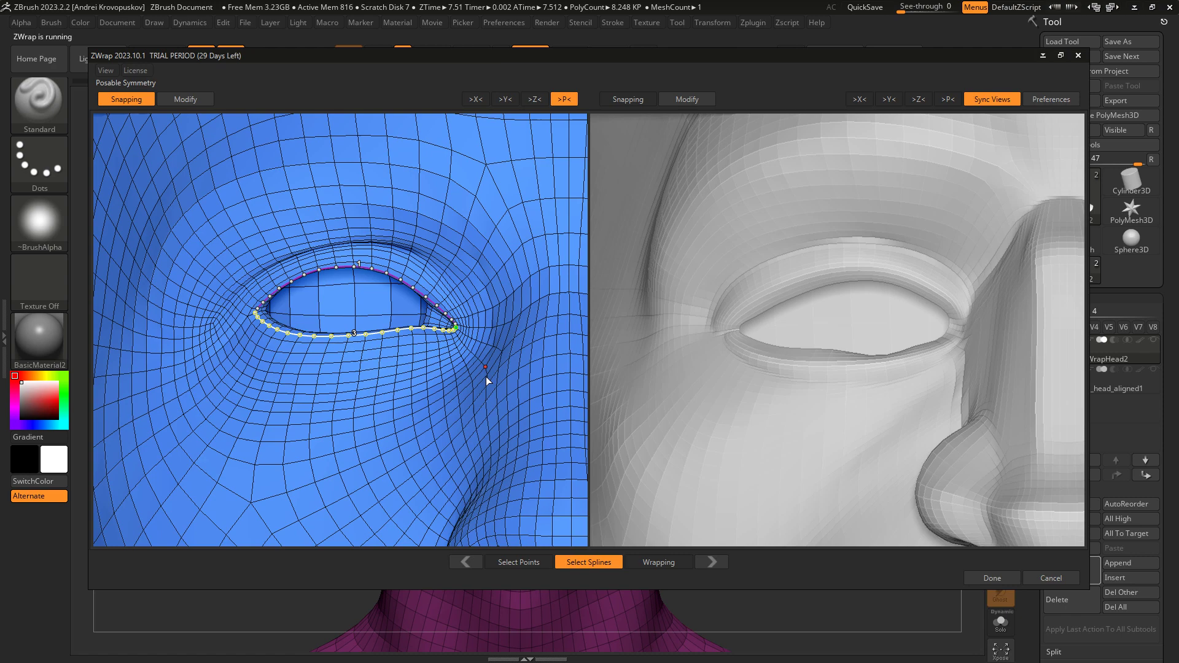
pyautogui.scroll(-5, 507, 368)
pyautogui.moveTo(507, 325); pyautogui.dragTo(372, 338, button='middle')
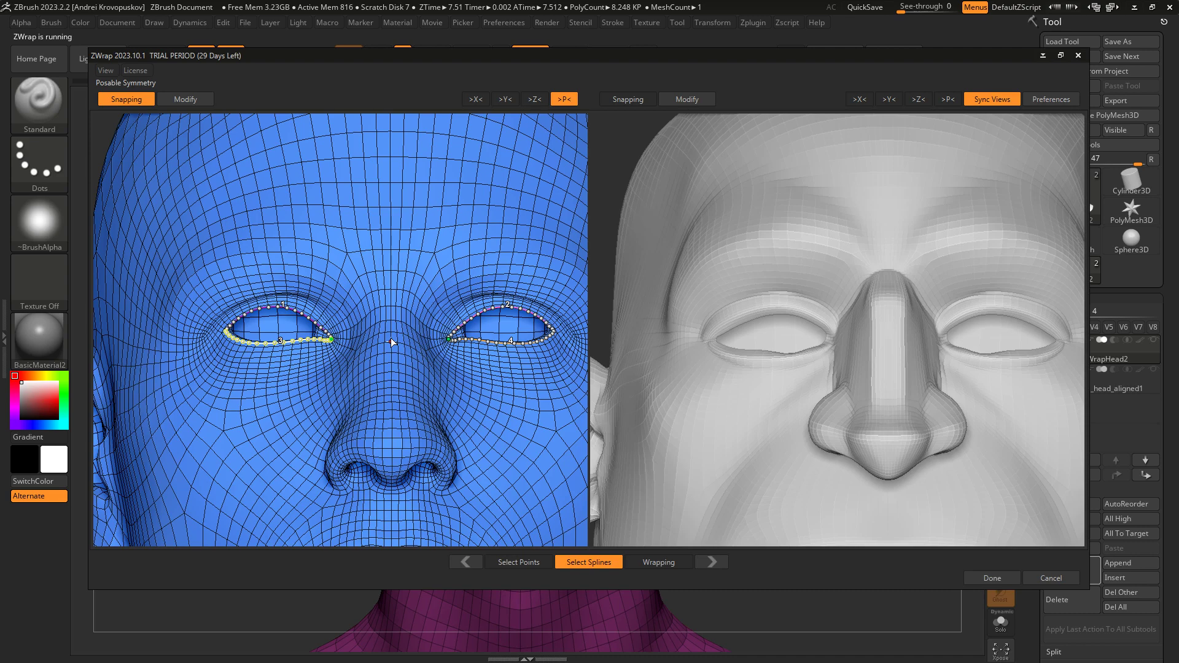
# Step: Show the cartoon head's wireframe, enable vertex snapping and posable symmetry, and frame the eye
pyautogui.press('w')
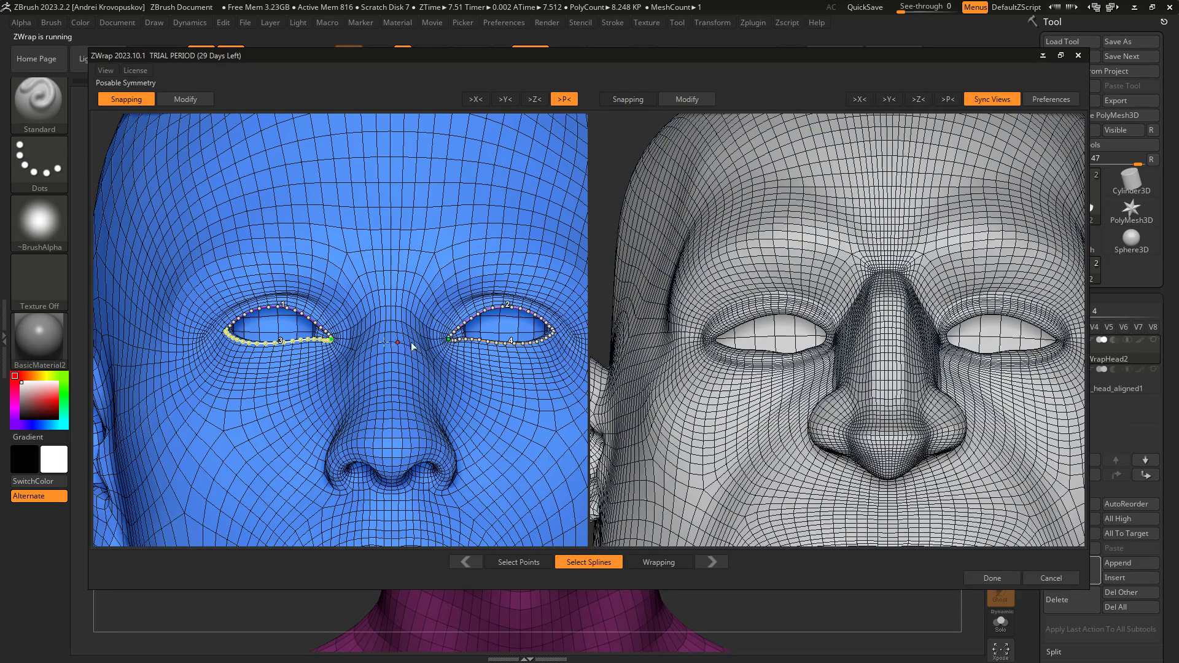
pyautogui.click(627, 99)
pyautogui.click(948, 99)
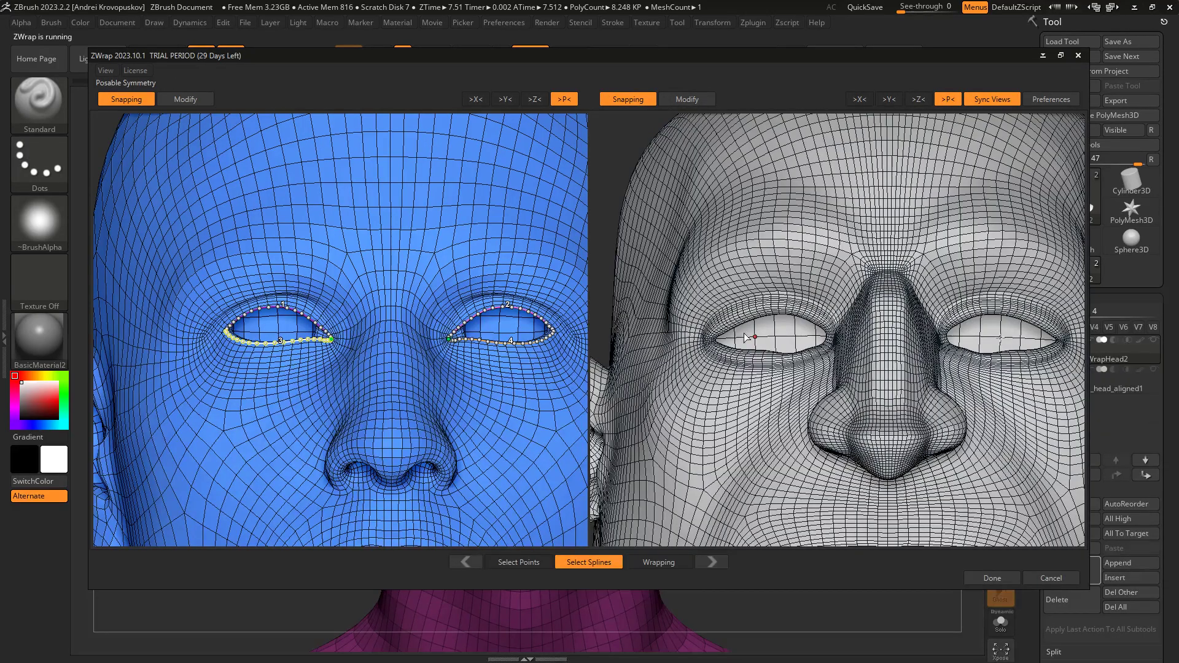
pyautogui.scroll(5, 710, 267)
pyautogui.moveTo(723, 442); pyautogui.dragTo(682, 327, button='middle')
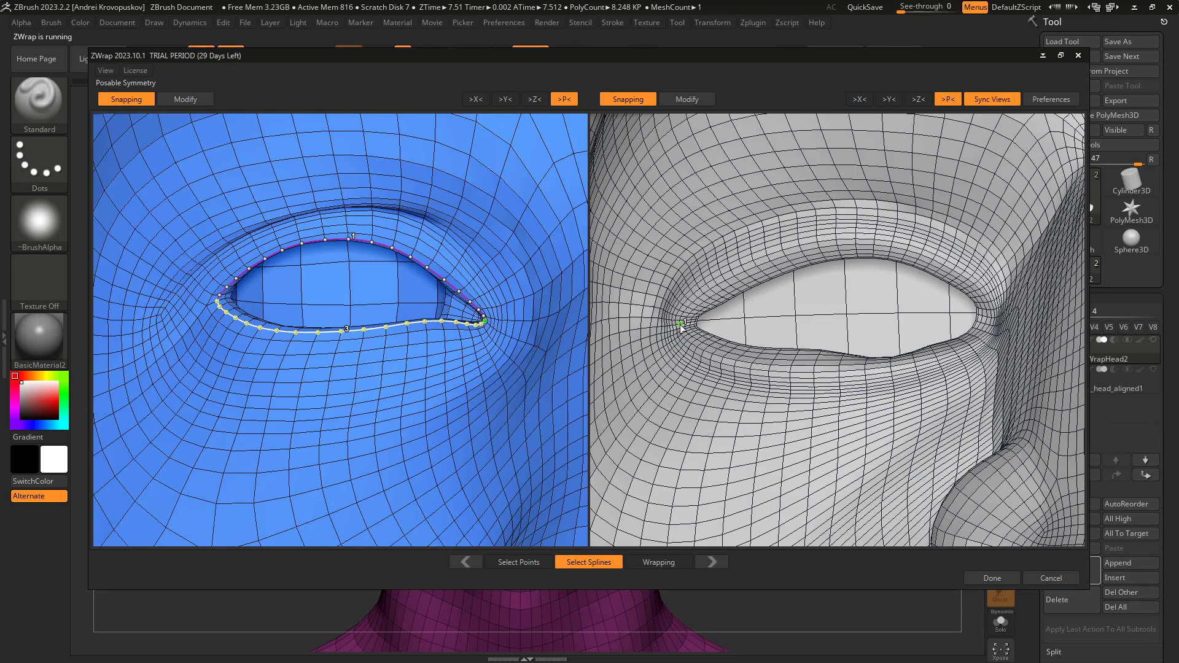
# Step: Trace the upper and lower eyelid splines from the inner eye corner on the cartoon head
pyautogui.moveTo(681, 324)
pyautogui.mouseDown()
pyautogui.moveTo(740, 273)
pyautogui.moveTo(855, 242)
pyautogui.moveTo(934, 258)
pyautogui.moveTo(978, 287)
pyautogui.moveTo(992, 317)
pyautogui.mouseUp()
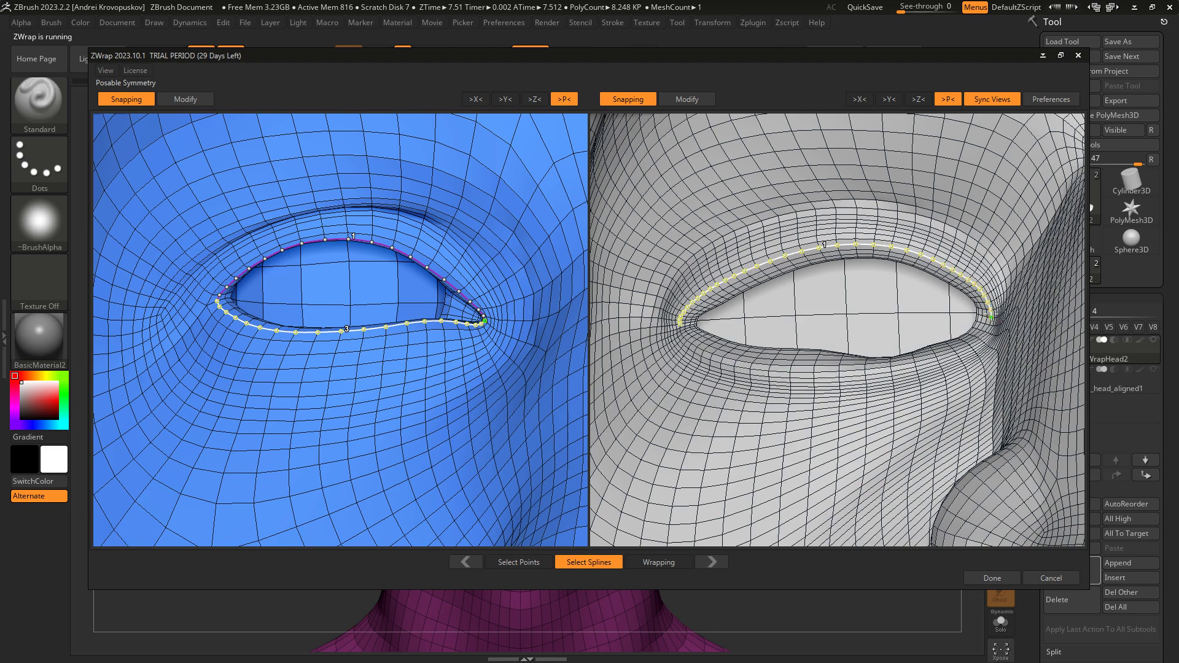
pyautogui.click(680, 325)
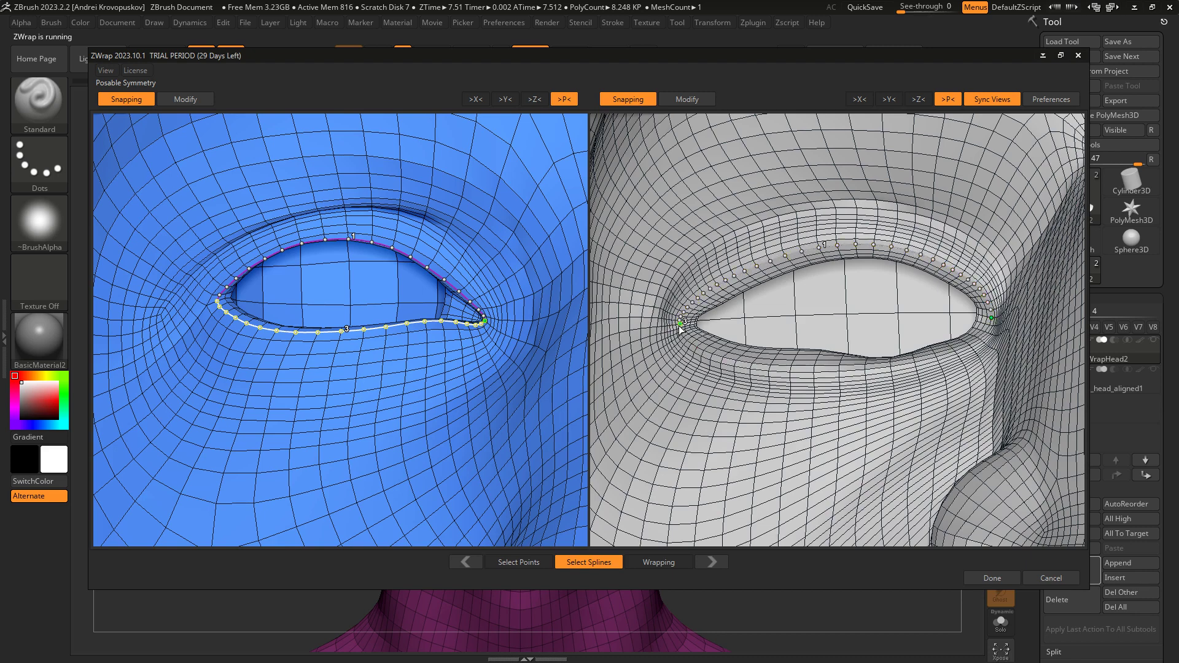
pyautogui.moveTo(680, 329)
pyautogui.mouseDown()
pyautogui.moveTo(722, 361)
pyautogui.moveTo(792, 366)
pyautogui.moveTo(956, 354)
pyautogui.moveTo(991, 318)
pyautogui.mouseUp()
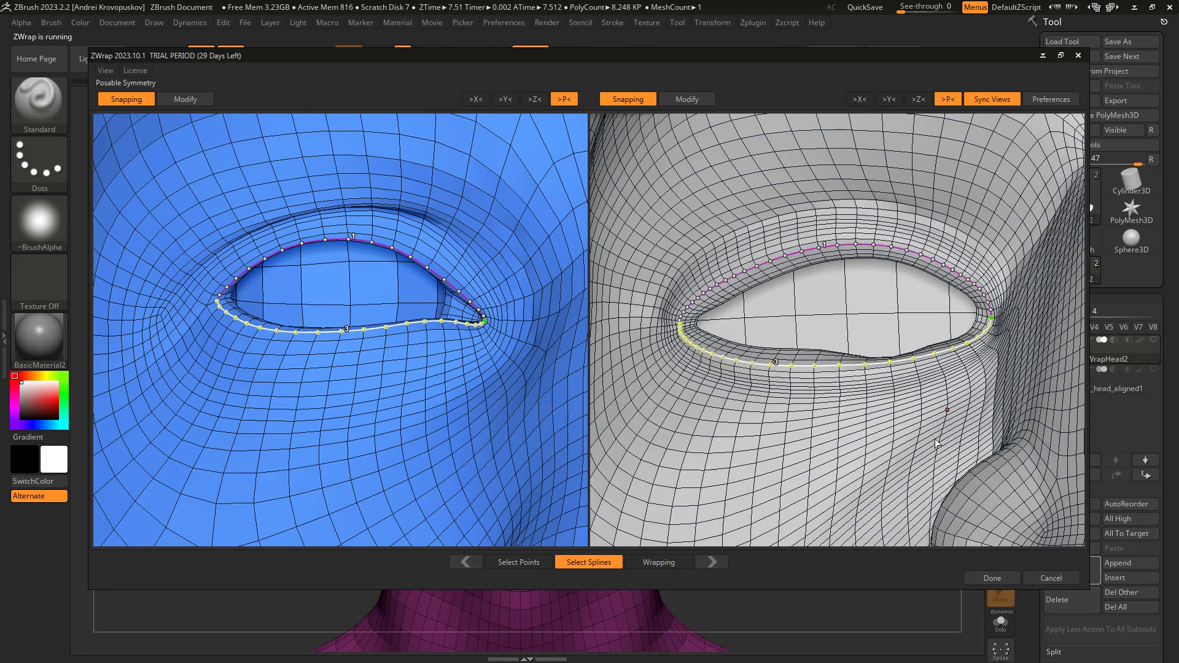
pyautogui.scroll(-5, 956, 369)
pyautogui.scroll(-3, 956, 368)
pyautogui.moveTo(956, 368); pyautogui.dragTo(872, 294, button='middle')
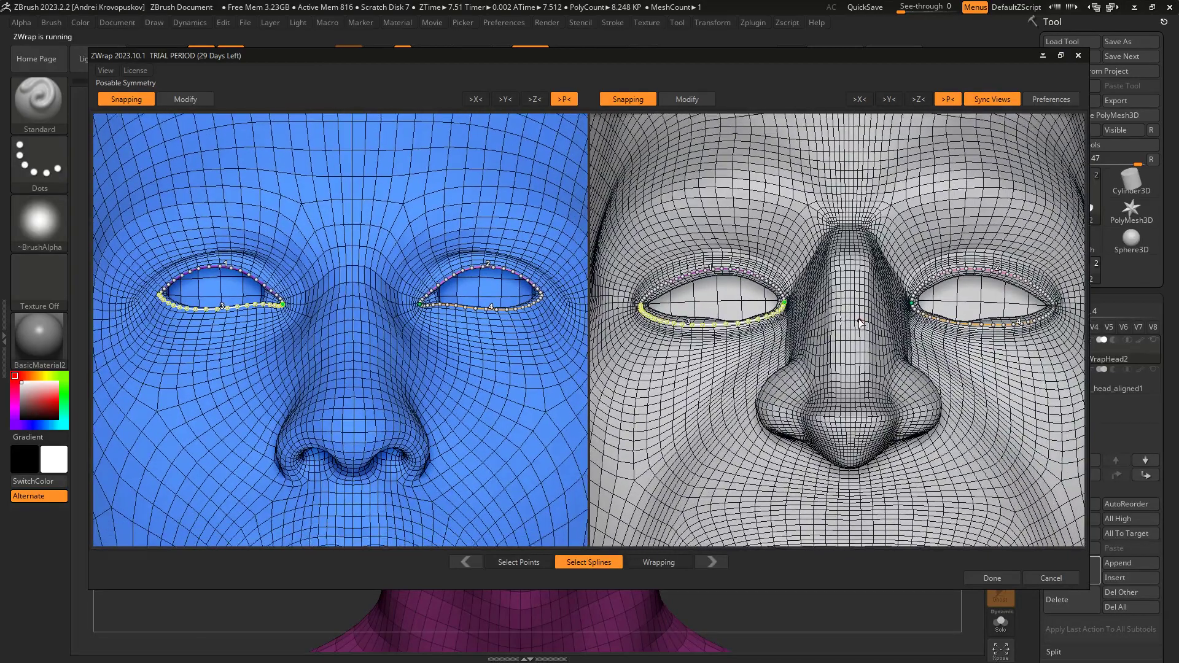
pyautogui.scroll(1, 864, 313)
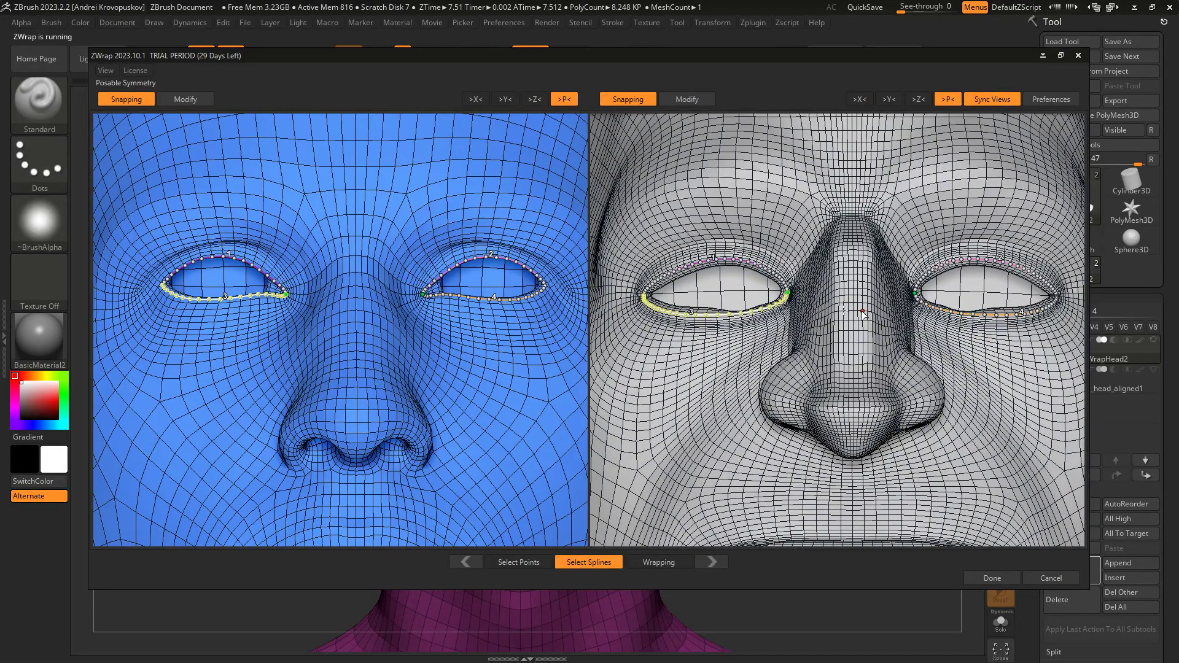
# Step: Nudge the base head's lip spline corner outward and trace its lower lip
pyautogui.moveTo(381, 496); pyautogui.dragTo(390, 368, button='middle')
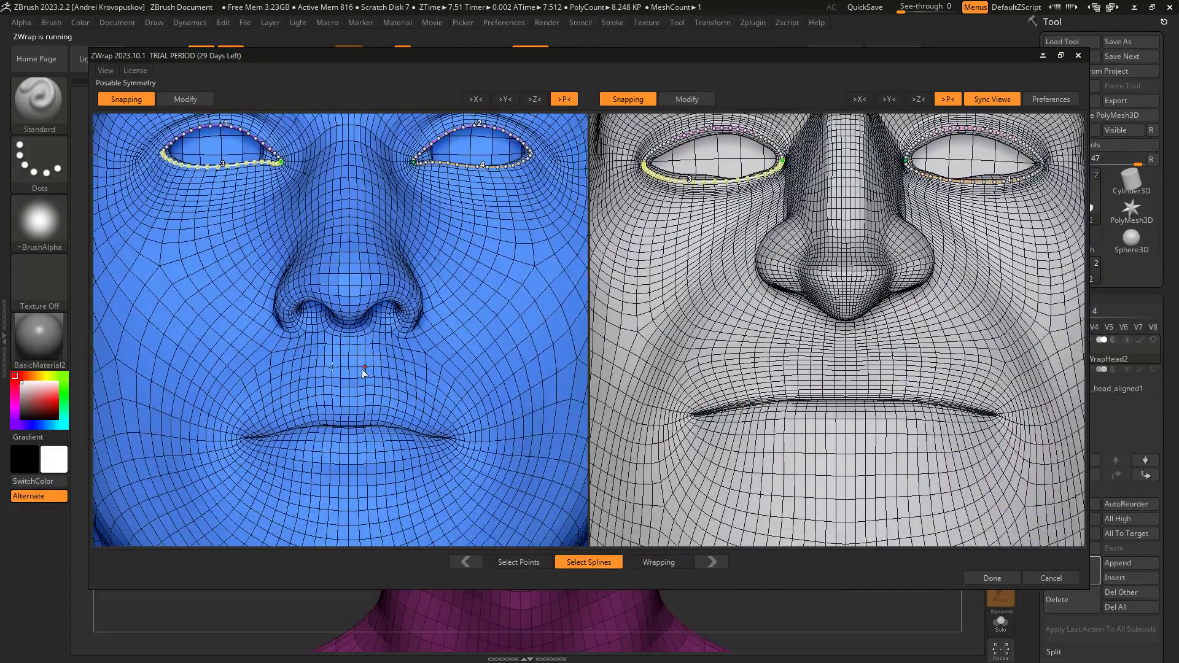
pyautogui.scroll(4, 368, 437)
pyautogui.moveTo(369, 443); pyautogui.dragTo(358, 393, button='middle')
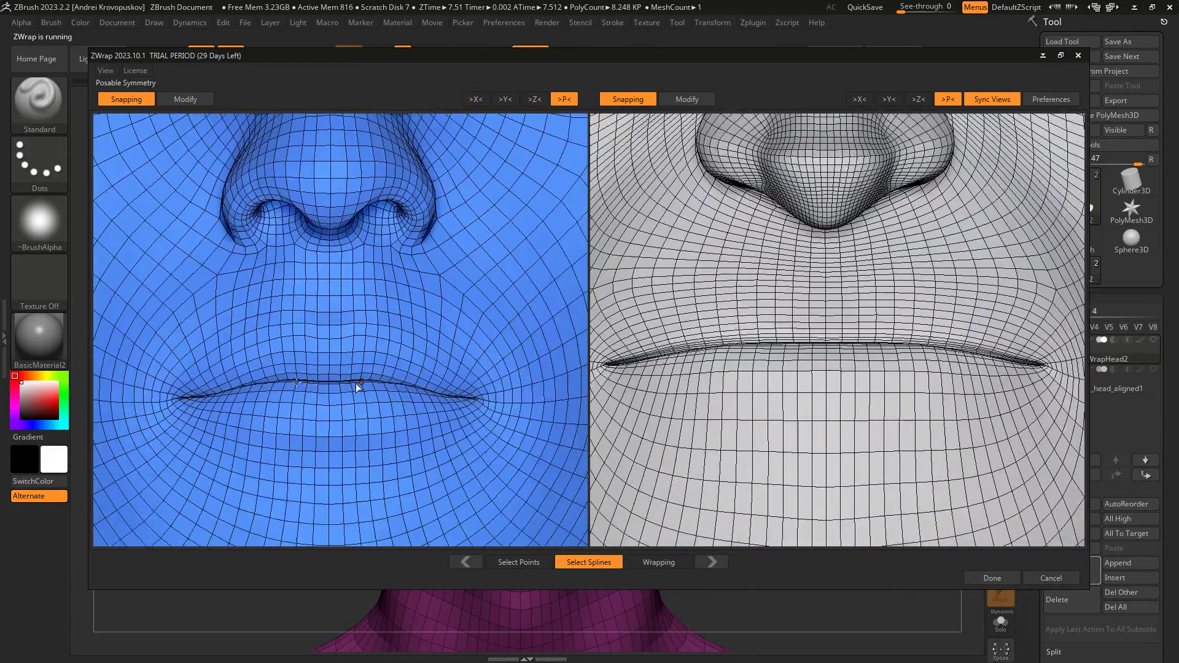
pyautogui.moveTo(176, 399)
pyautogui.mouseDown()
pyautogui.moveTo(298, 337)
pyautogui.moveTo(329, 338)
pyautogui.mouseUp()
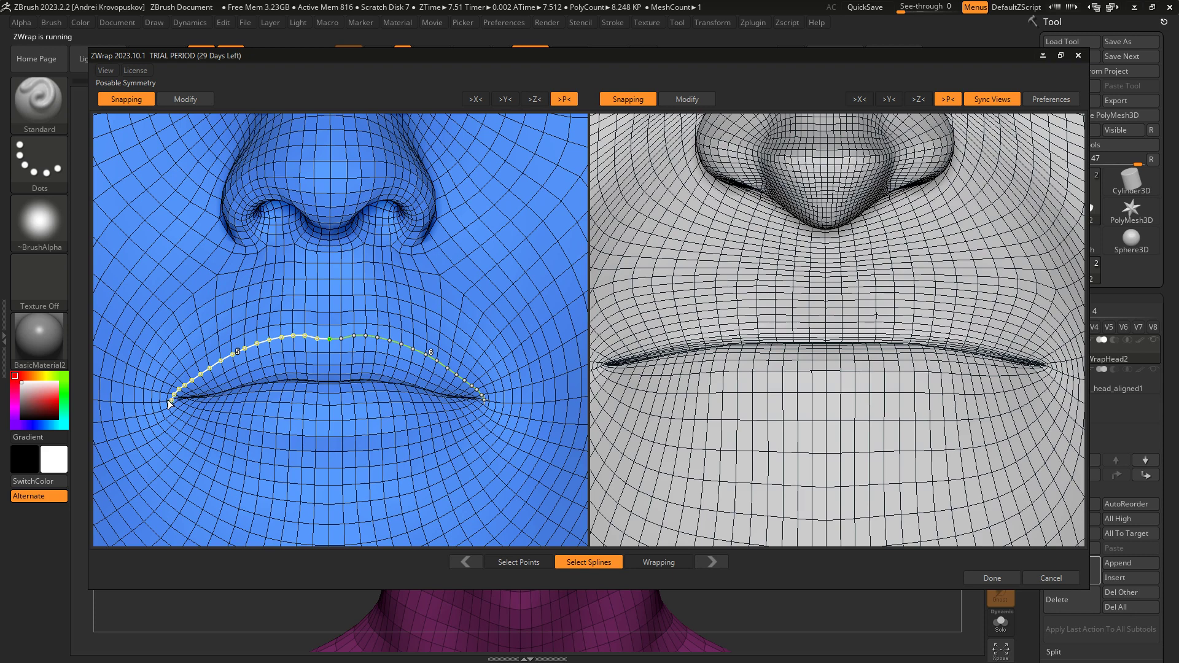
pyautogui.moveTo(170, 402); pyautogui.dragTo(329, 437)
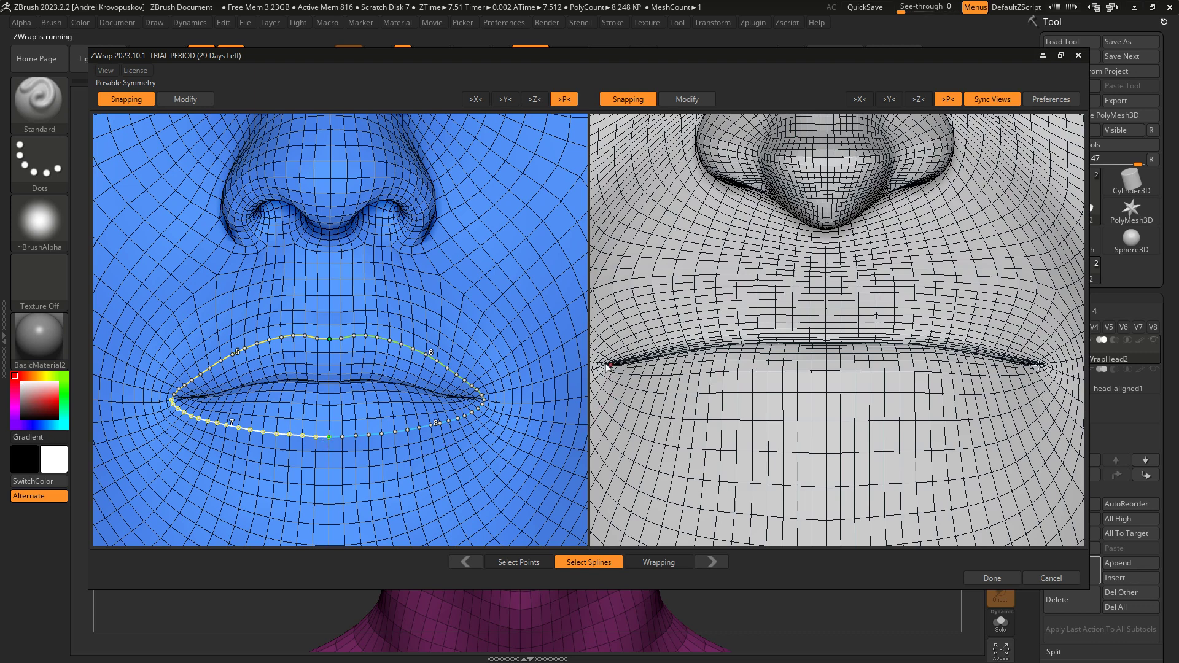
# Step: Trace the upper and lower lip splines on the cartoon head
pyautogui.moveTo(604, 367)
pyautogui.mouseDown()
pyautogui.moveTo(685, 336)
pyautogui.moveTo(858, 333)
pyautogui.moveTo(824, 335)
pyautogui.mouseUp()
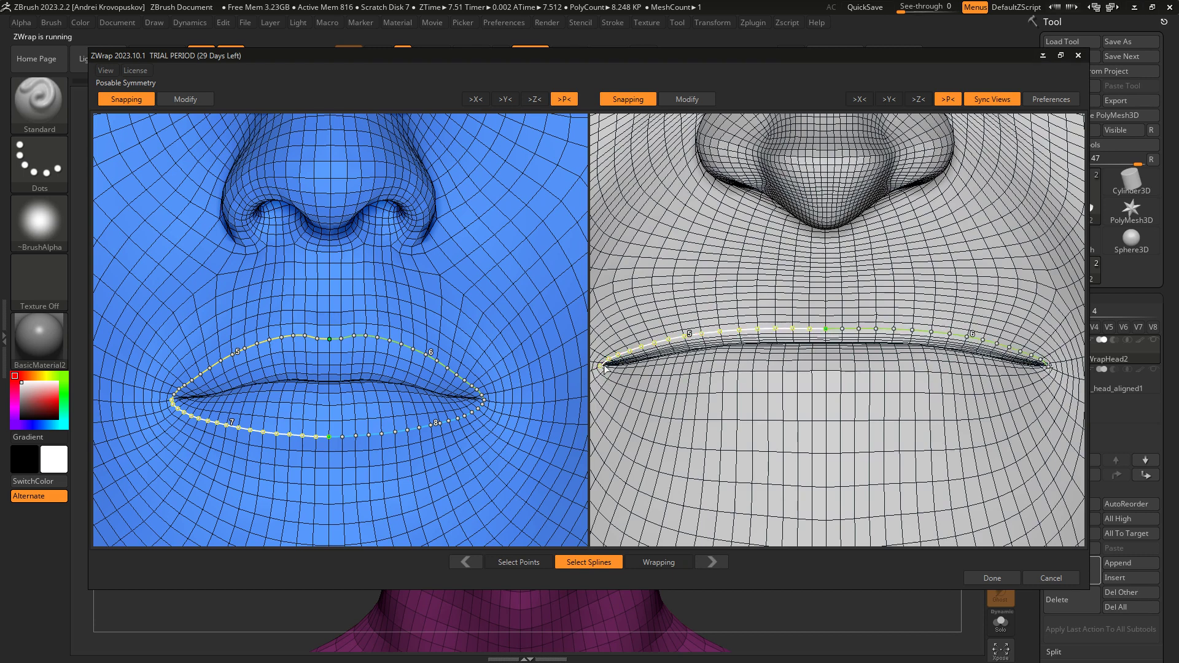
pyautogui.moveTo(602, 368); pyautogui.dragTo(826, 370)
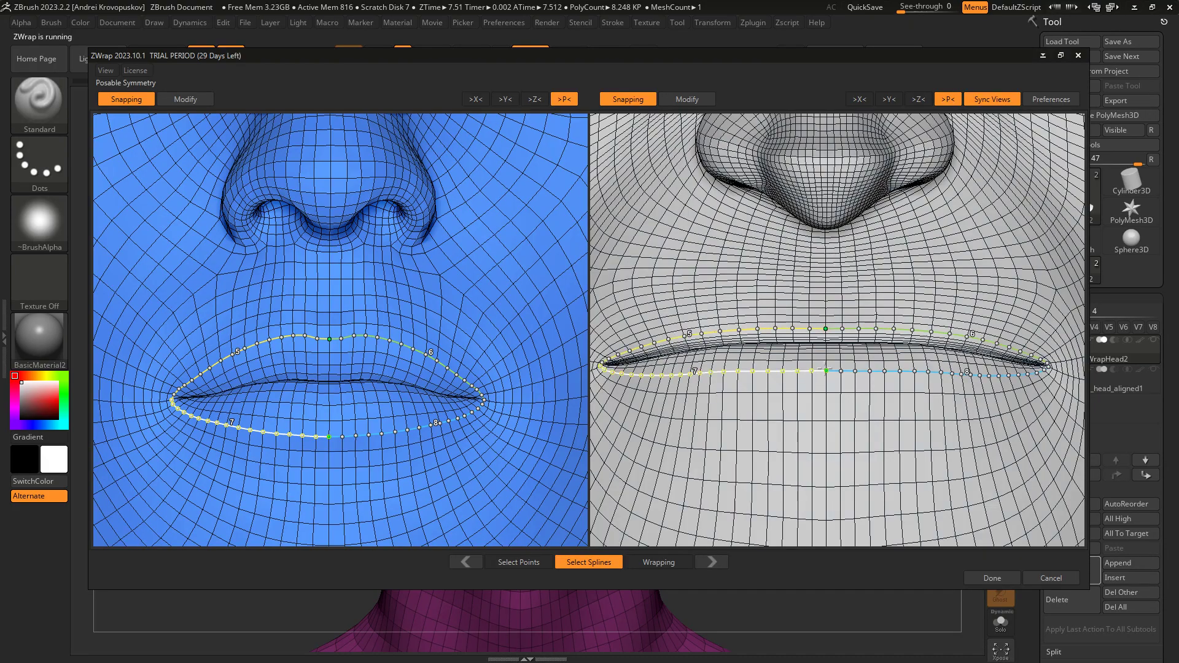
pyautogui.scroll(-1, 855, 420)
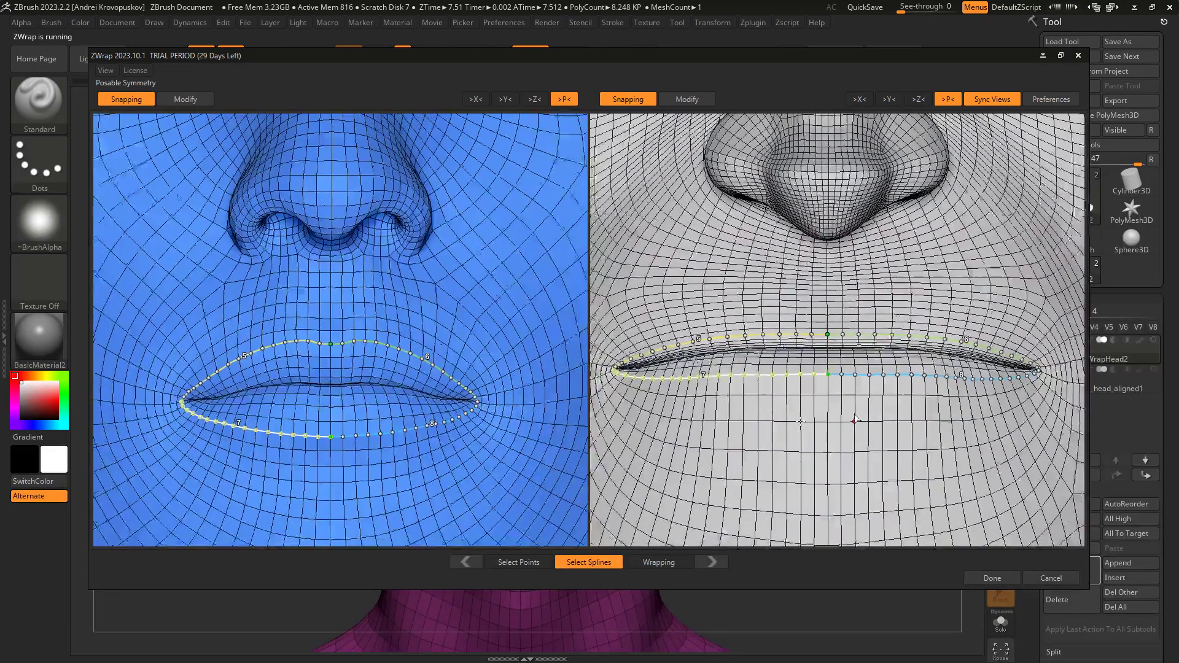
pyautogui.scroll(-6, 855, 420)
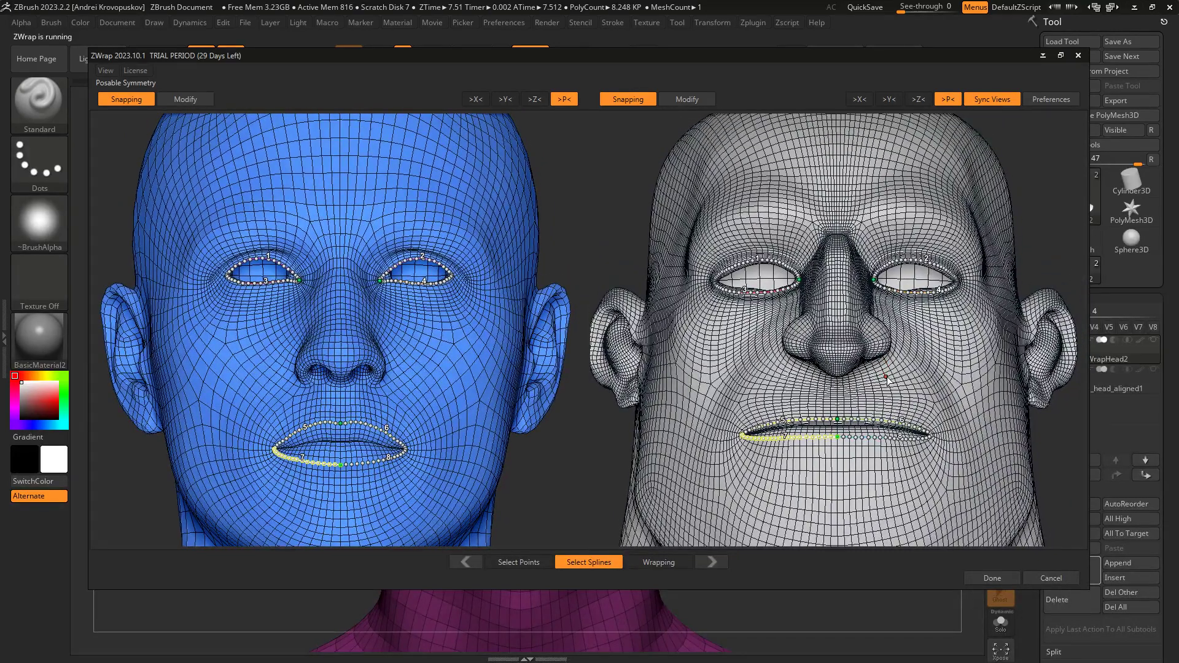
# Step: In the wrapping stage, open the wrapping parameters and hide the spline number labels
pyautogui.click(659, 563)
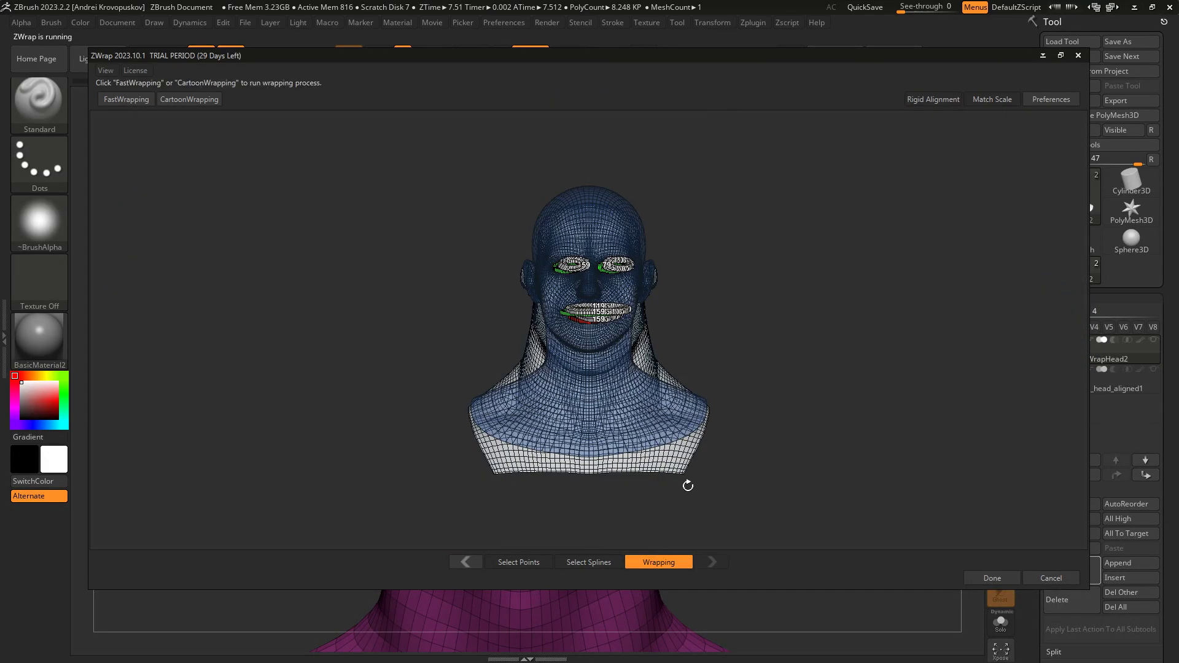
pyautogui.click(1049, 100)
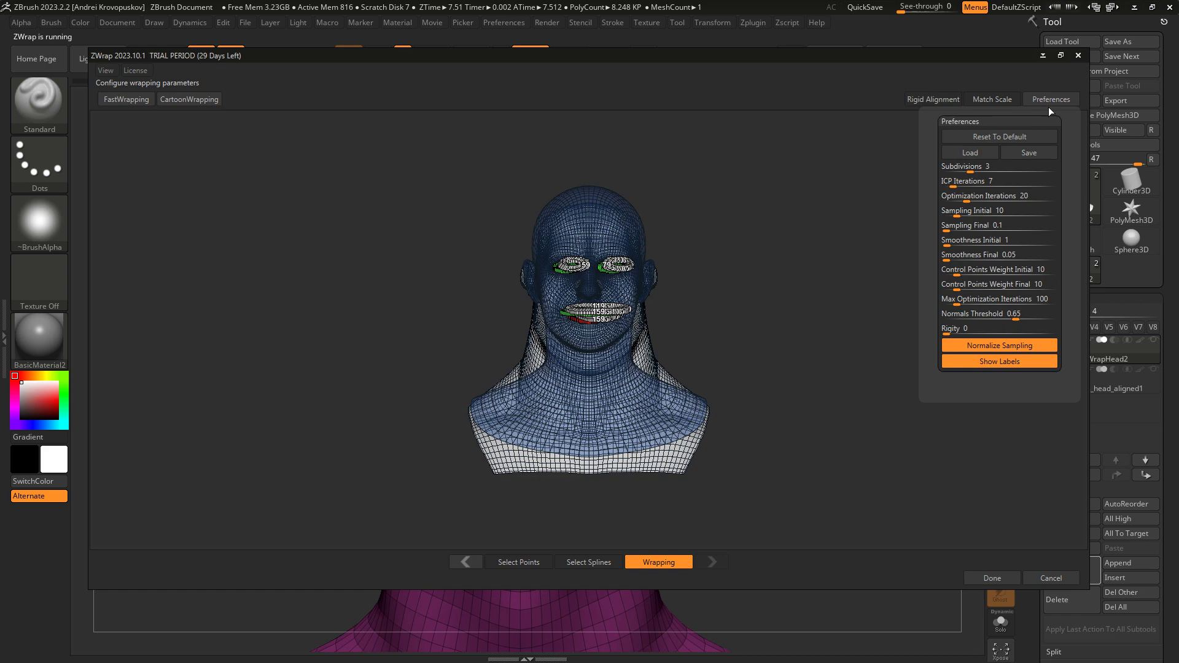
pyautogui.click(992, 361)
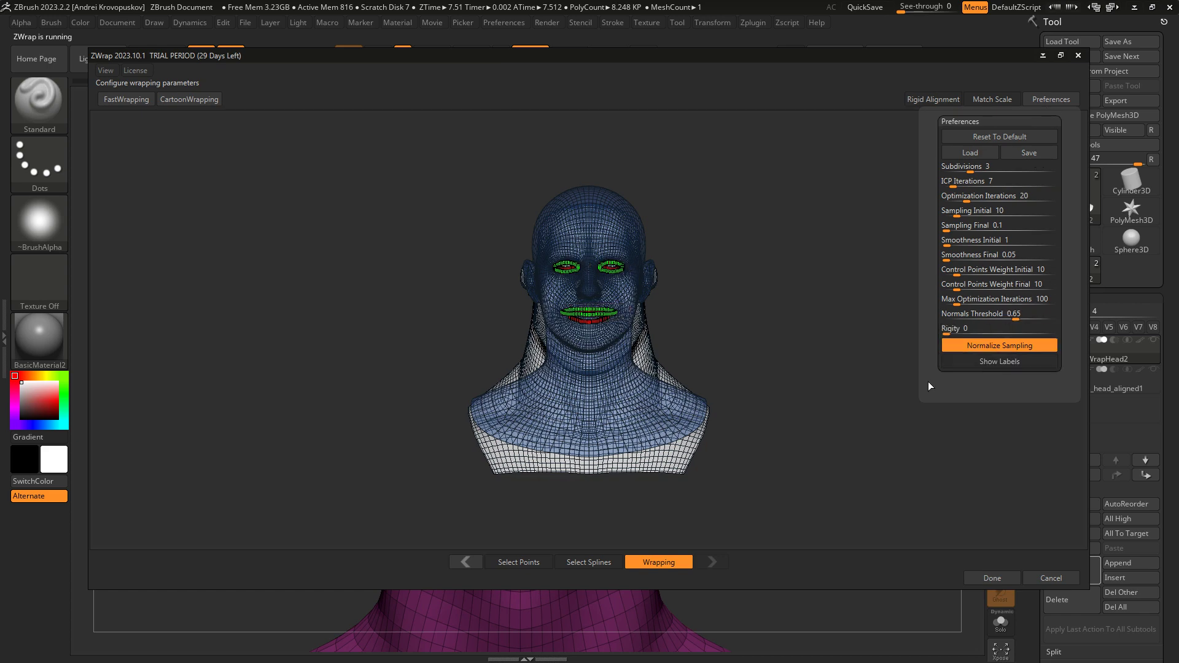
pyautogui.scroll(5, 758, 285)
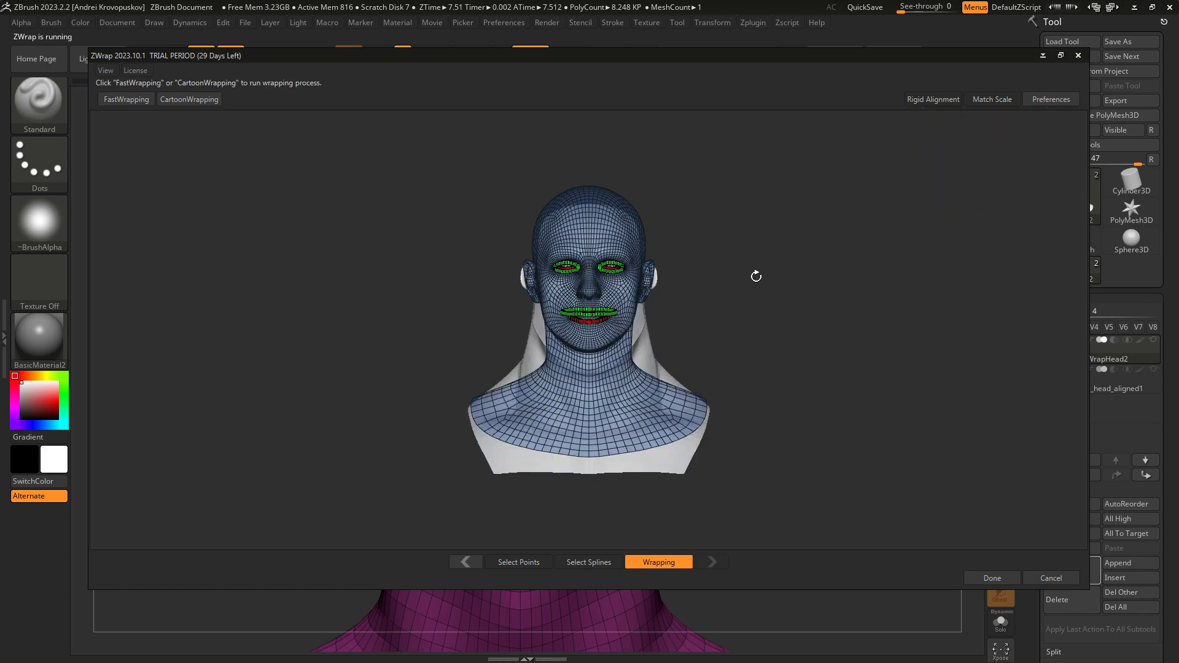
pyautogui.moveTo(763, 308); pyautogui.dragTo(688, 362)
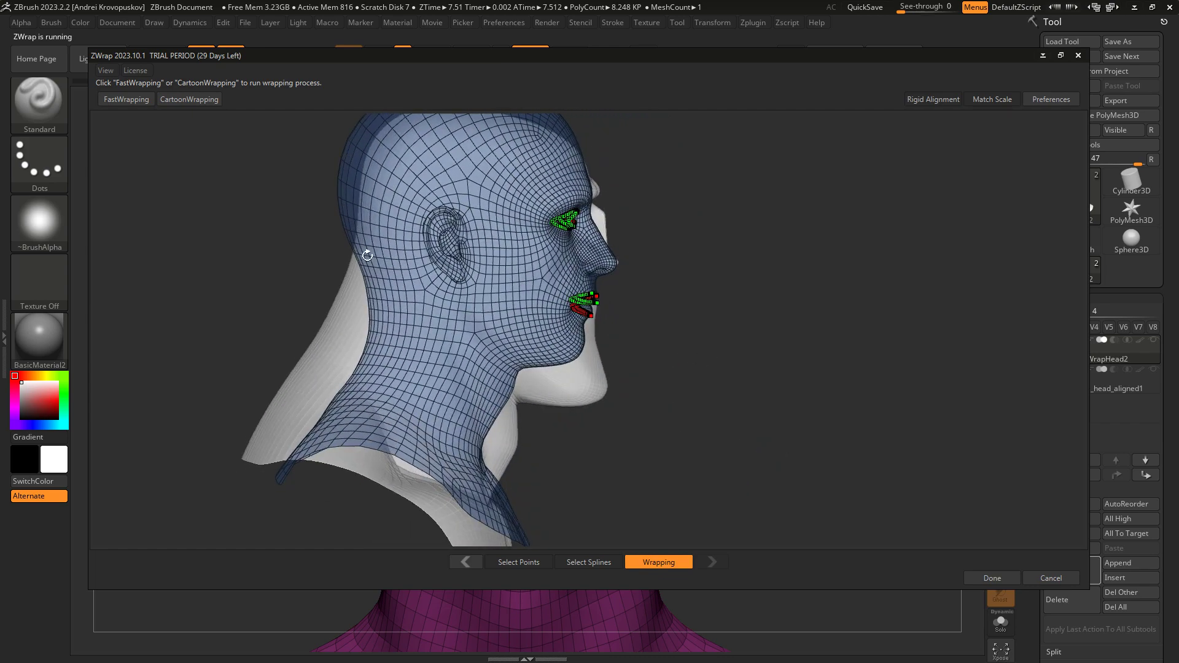
# Step: Run Cartoon Wrapping, dismiss the finished message, and view the wrapped head from the front
pyautogui.click(196, 101)
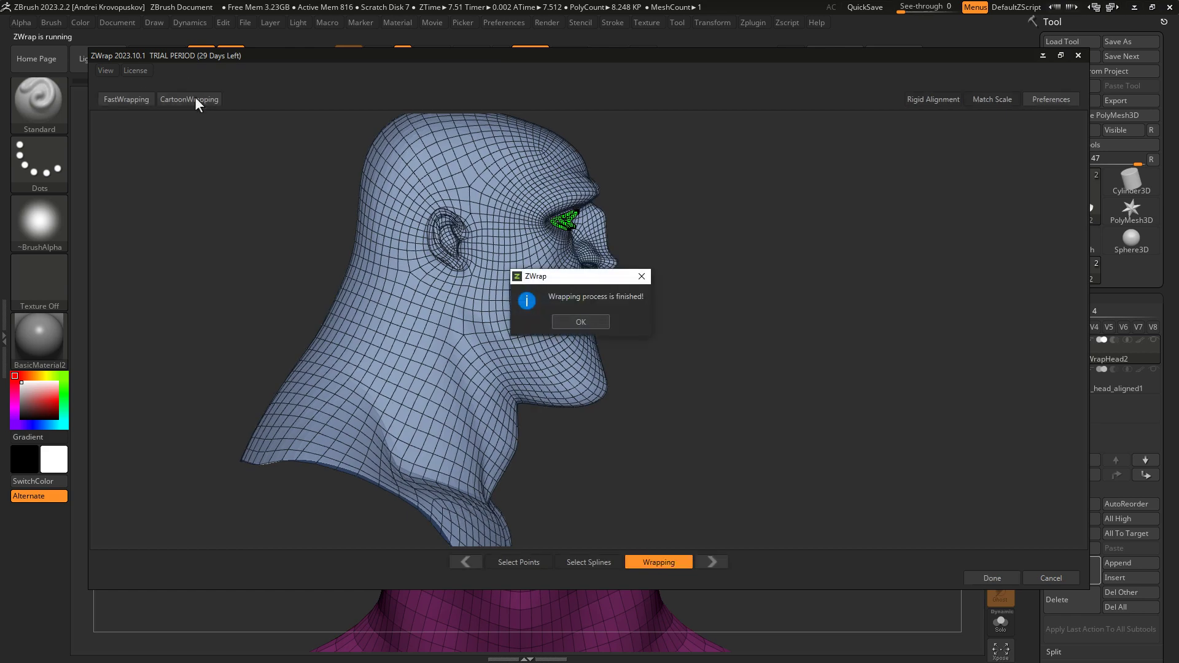
pyautogui.click(596, 322)
pyautogui.moveTo(661, 353); pyautogui.dragTo(515, 349)
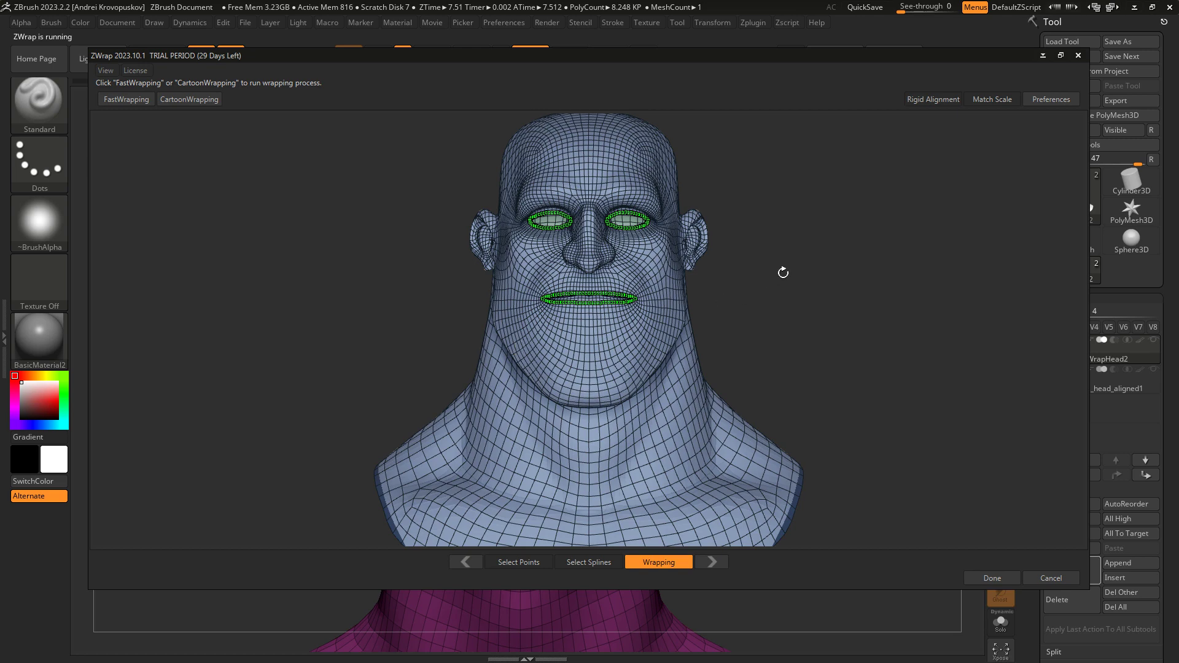
pyautogui.moveTo(780, 269); pyautogui.dragTo(763, 337, button='right')
pyautogui.moveTo(763, 336); pyautogui.dragTo(759, 364)
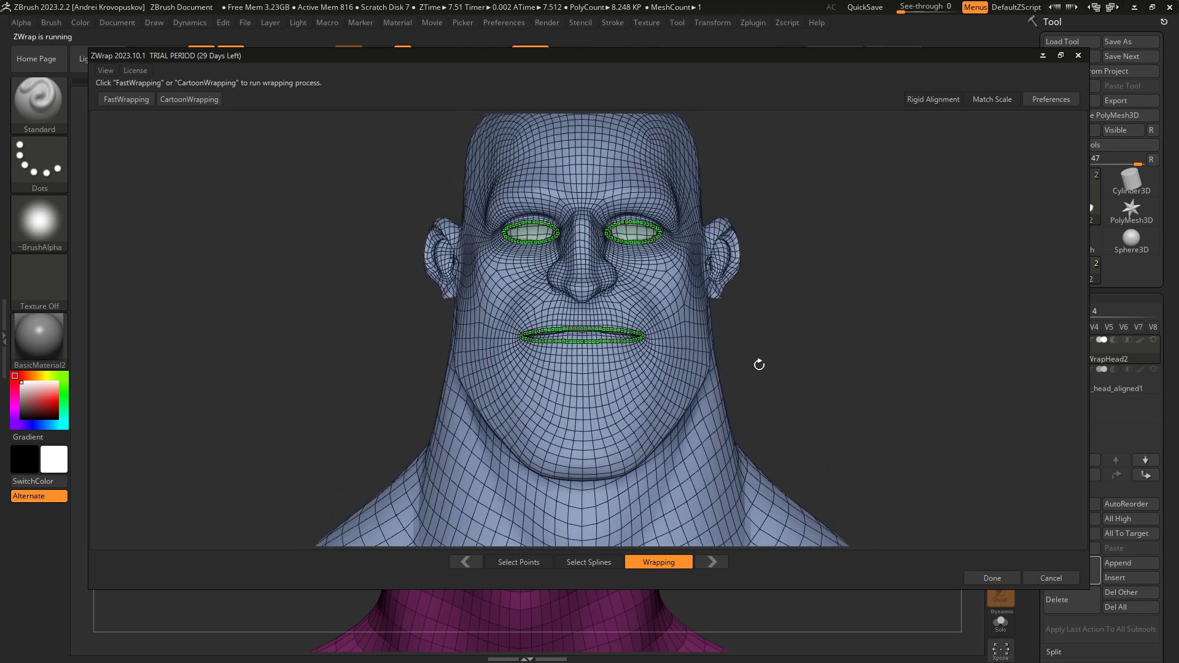
# Step: Back in Select Splines, draw a spline from beside the nostril to the chin on the base head
pyautogui.click(583, 562)
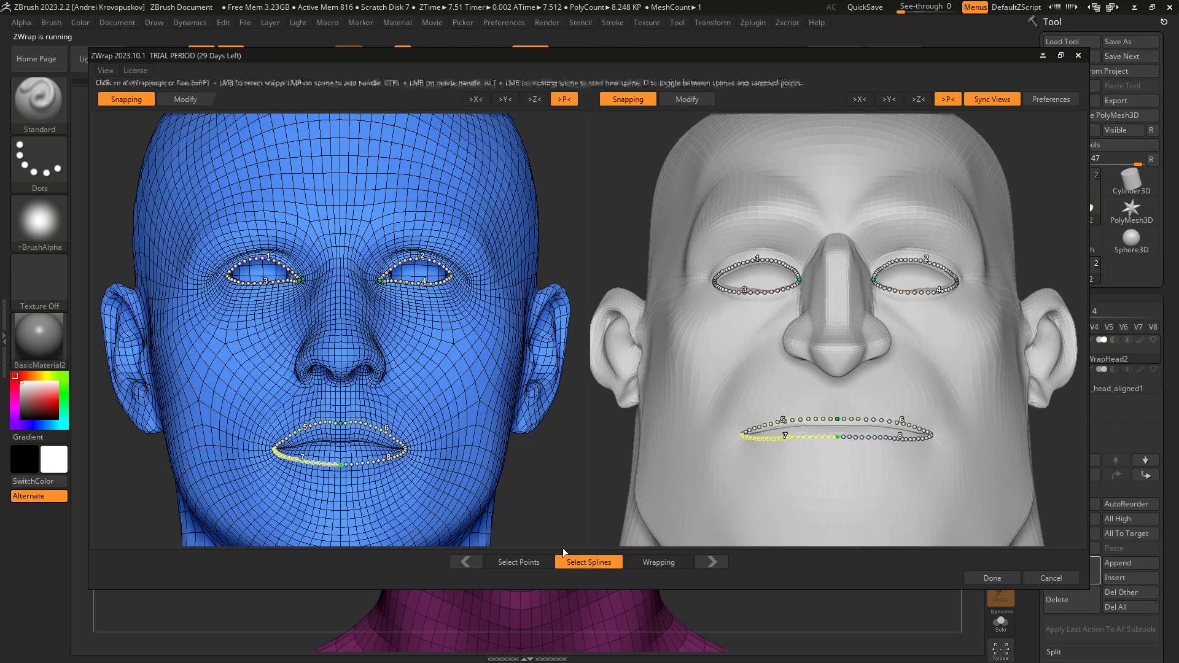
pyautogui.scroll(5, 264, 374)
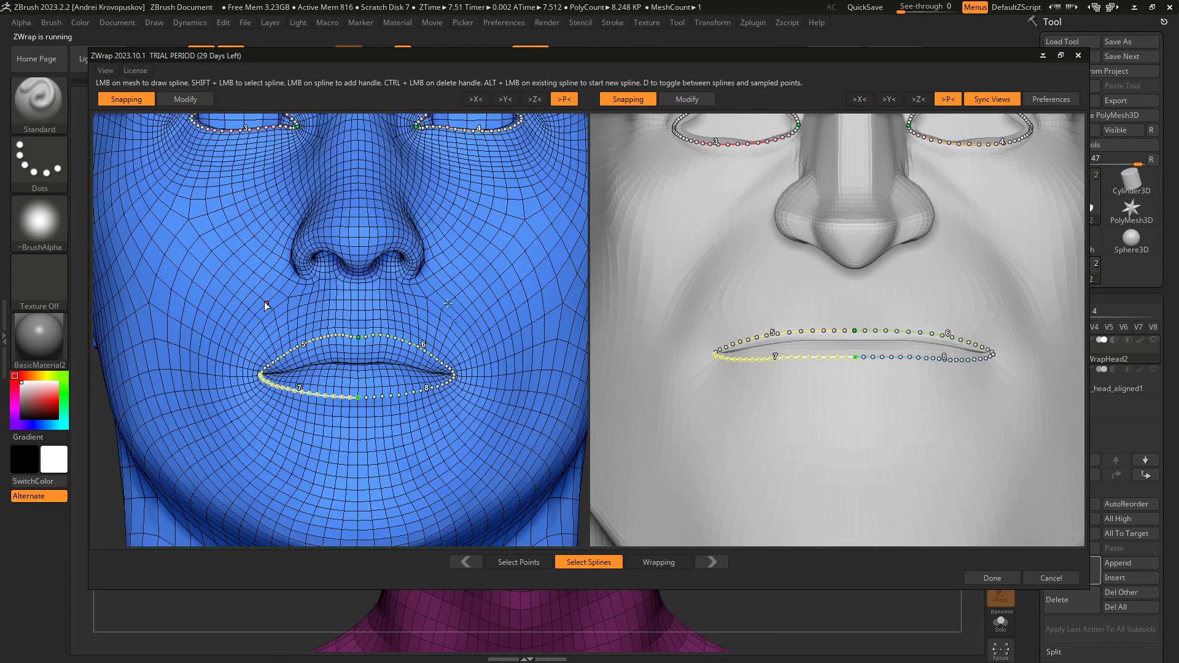
pyautogui.moveTo(264, 301); pyautogui.dragTo(275, 300)
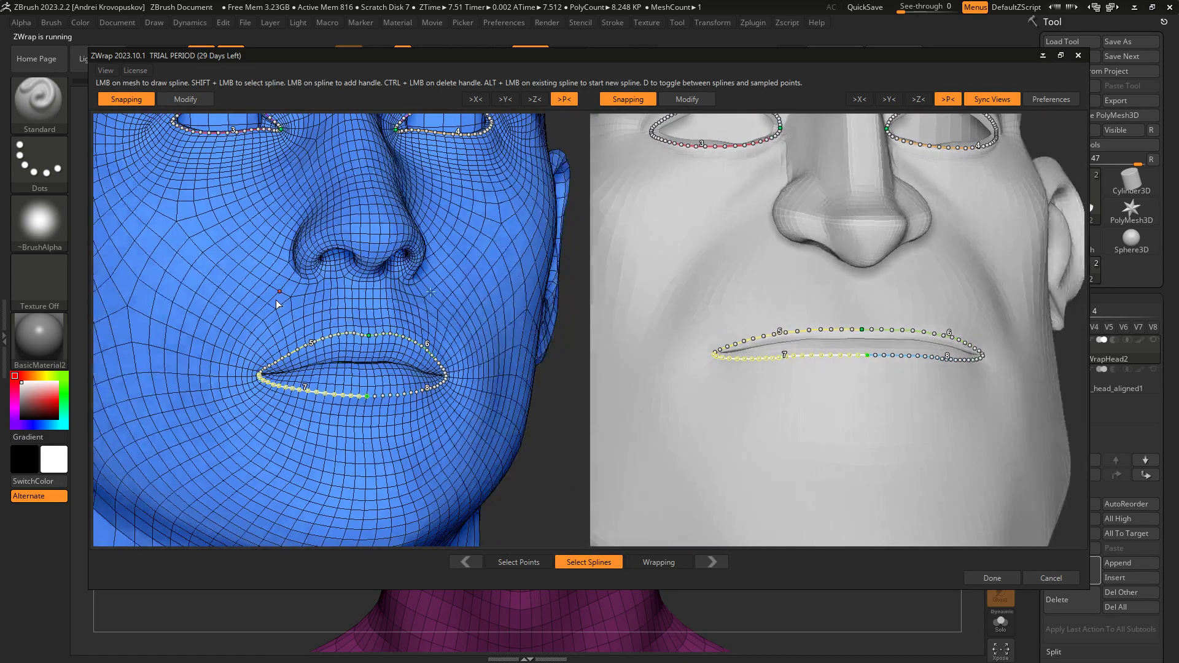
pyautogui.click(289, 262)
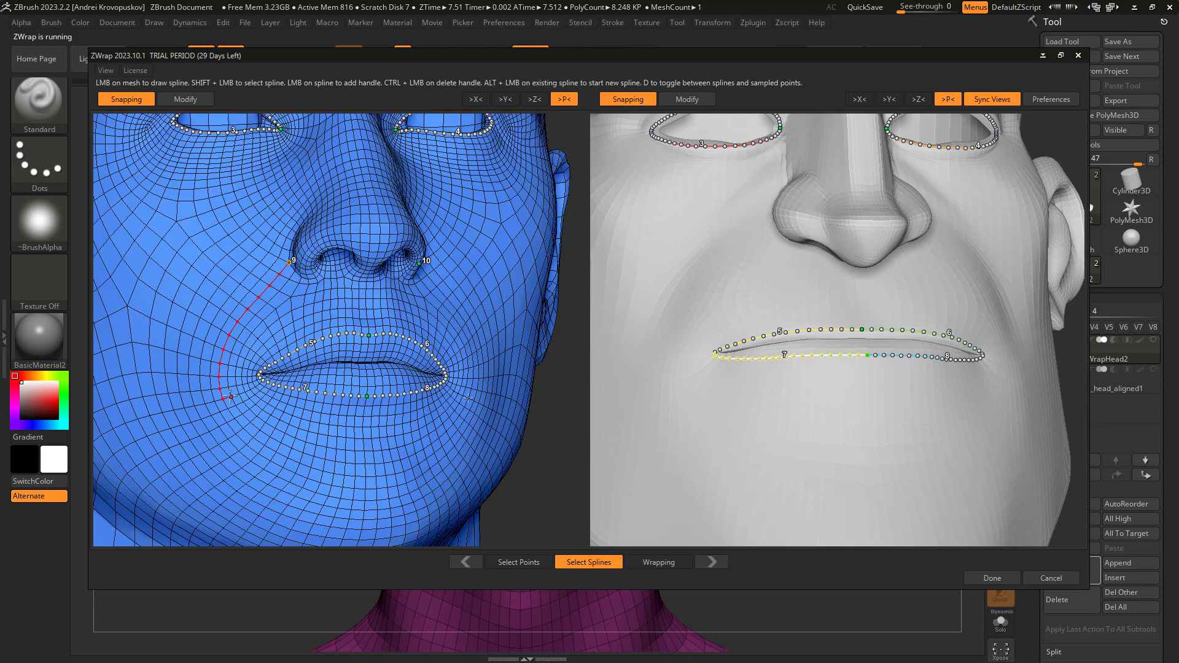
pyautogui.click(366, 477)
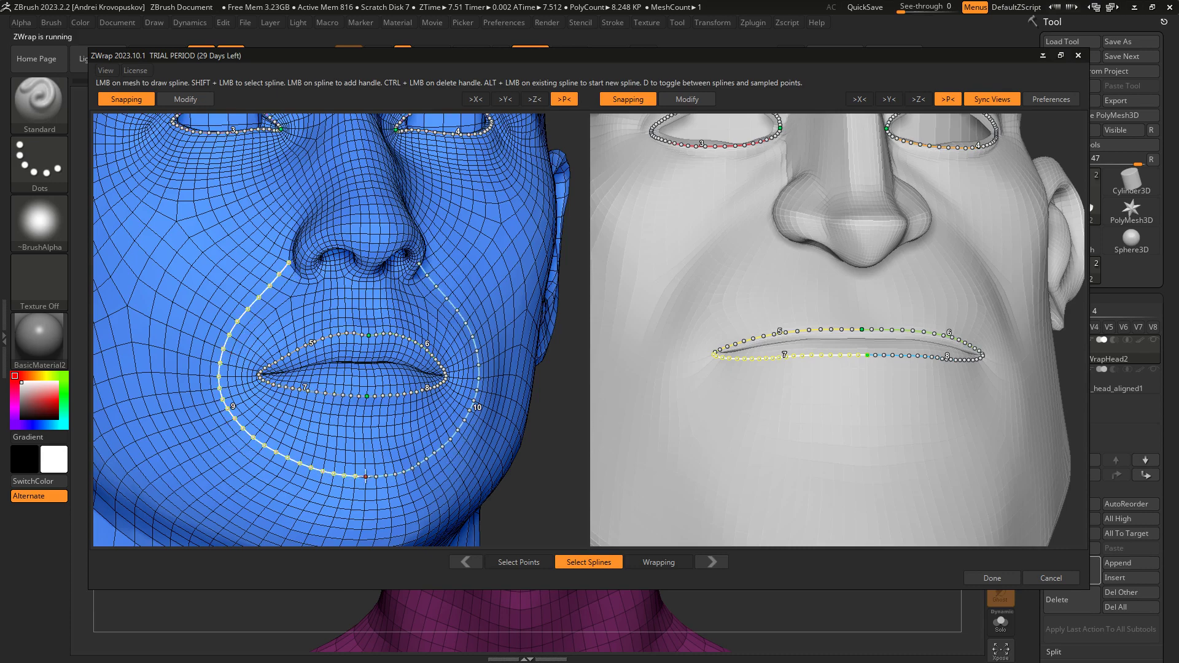
# Step: Draw the matching nostril-to-chin spline on the wireframe cartoon head
pyautogui.press('w')
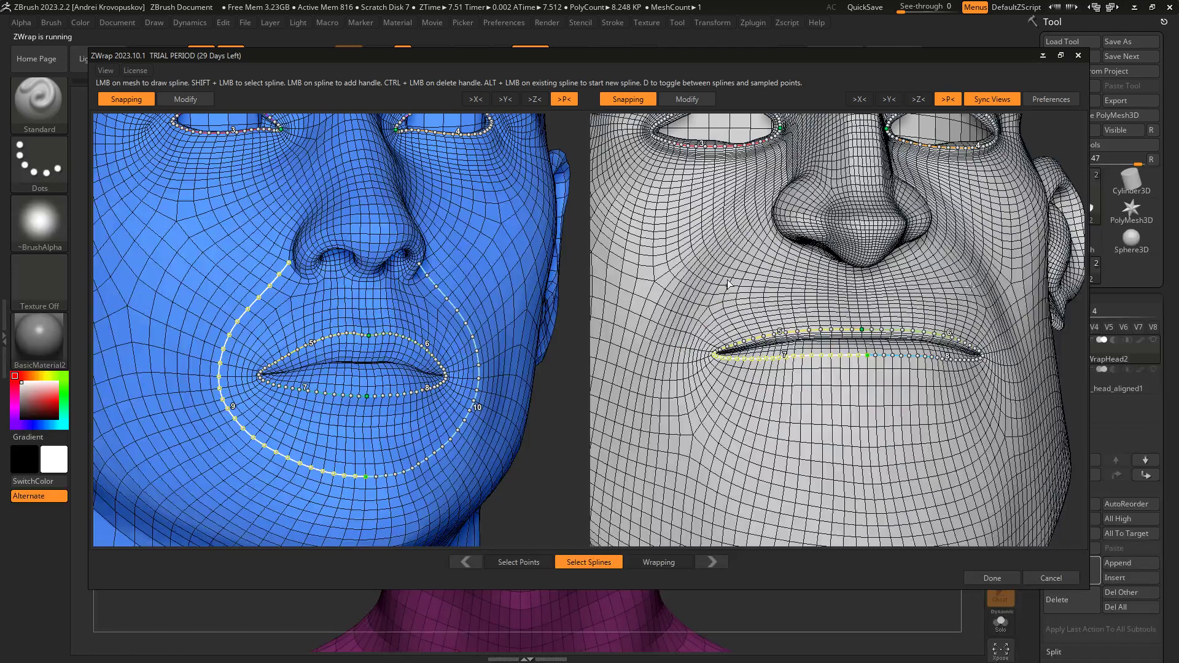
pyautogui.click(750, 225)
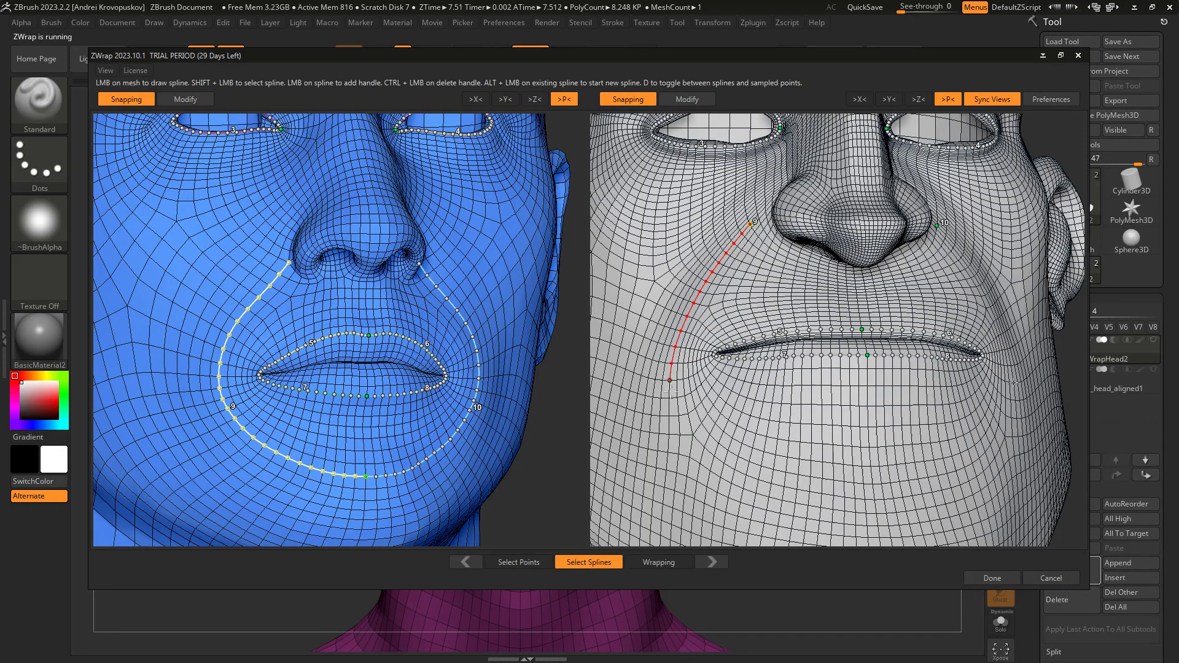
pyautogui.click(669, 416)
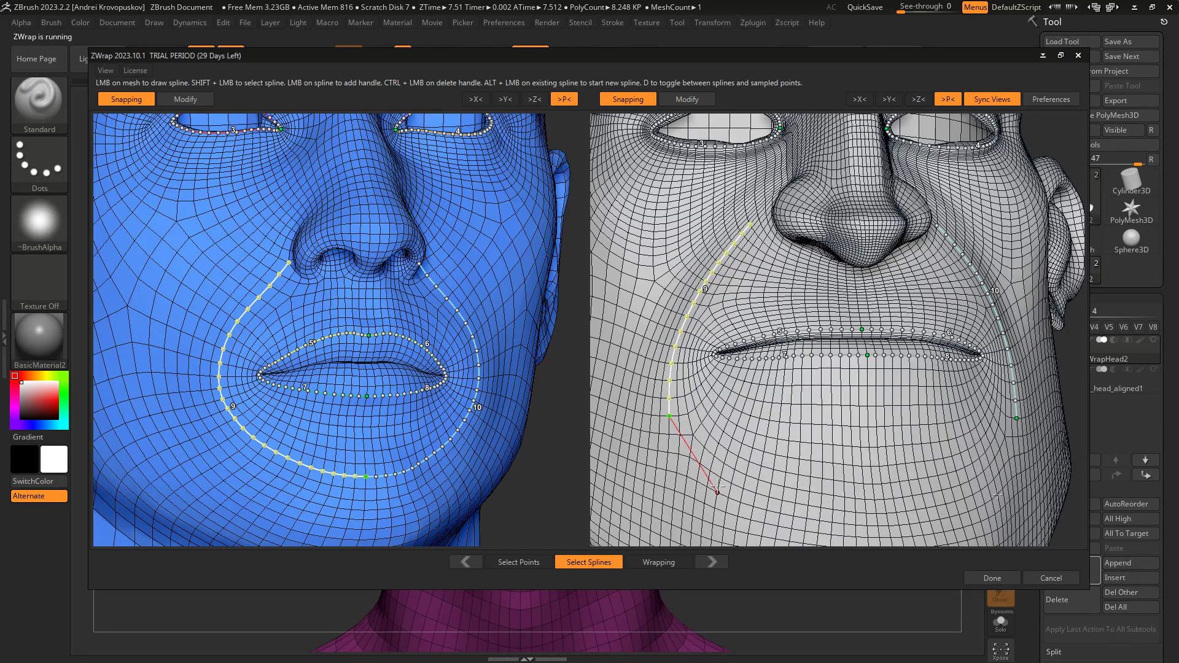
pyautogui.click(717, 493)
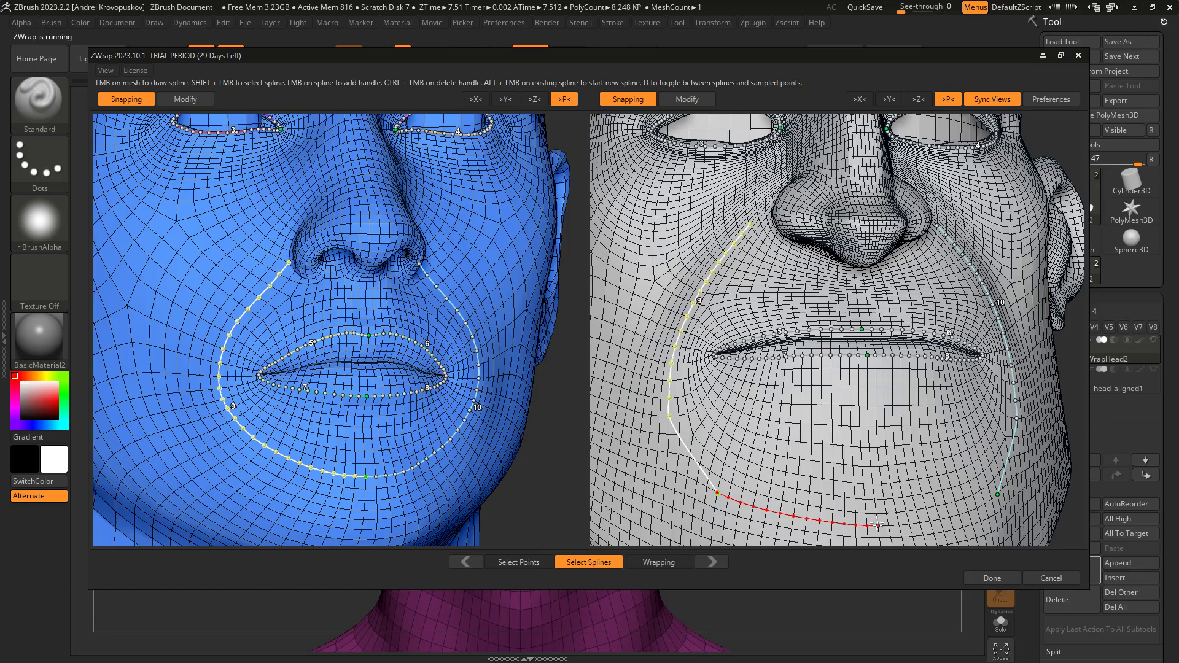
pyautogui.click(877, 524)
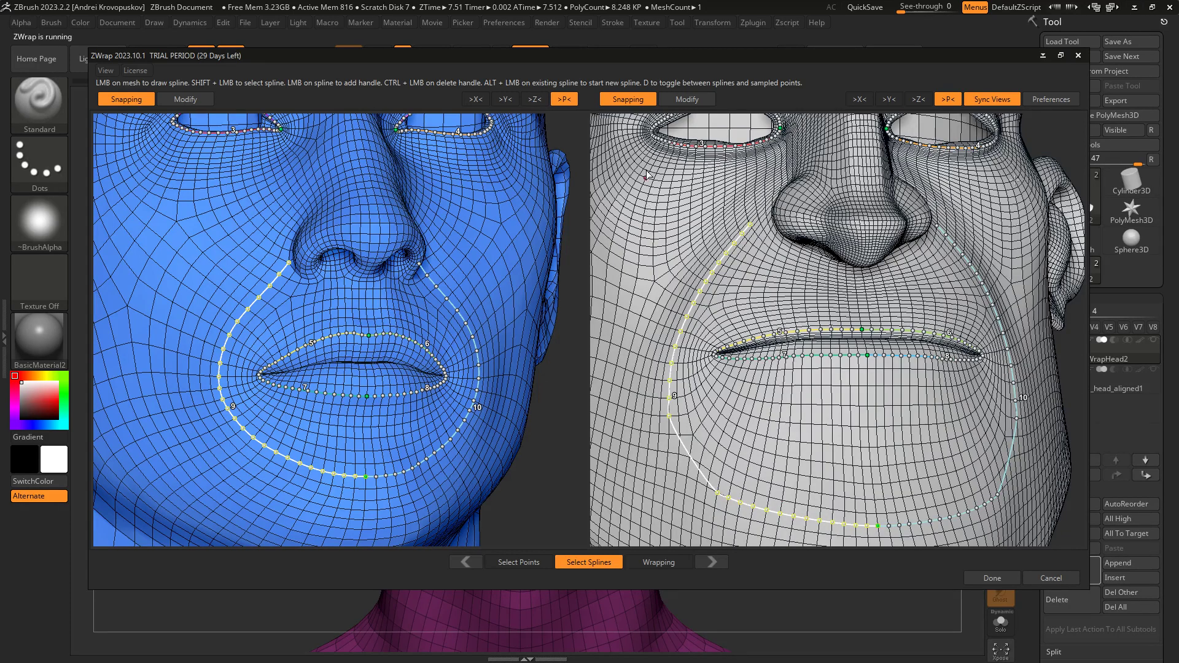
# Step: With snapping temporarily off, move the cartoon cheek point lower along the jaw
pyautogui.click(628, 99)
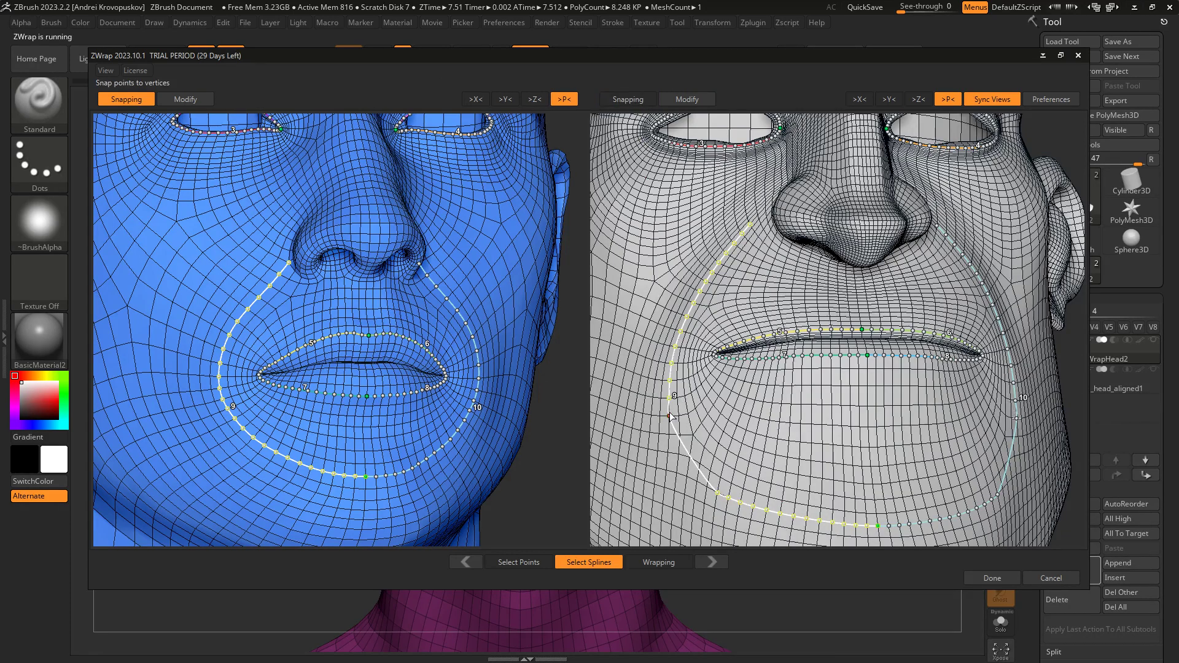
pyautogui.moveTo(669, 417); pyautogui.dragTo(680, 446)
pyautogui.click(628, 100)
pyautogui.scroll(-5, 824, 399)
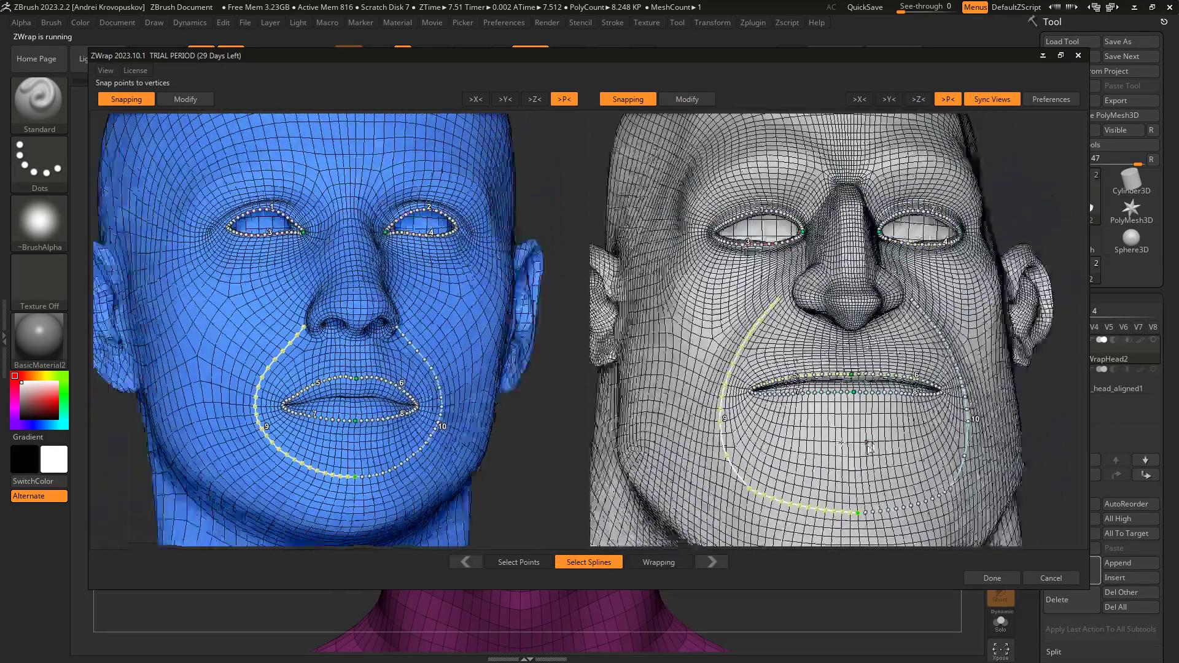
pyautogui.moveTo(868, 446); pyautogui.dragTo(549, 448)
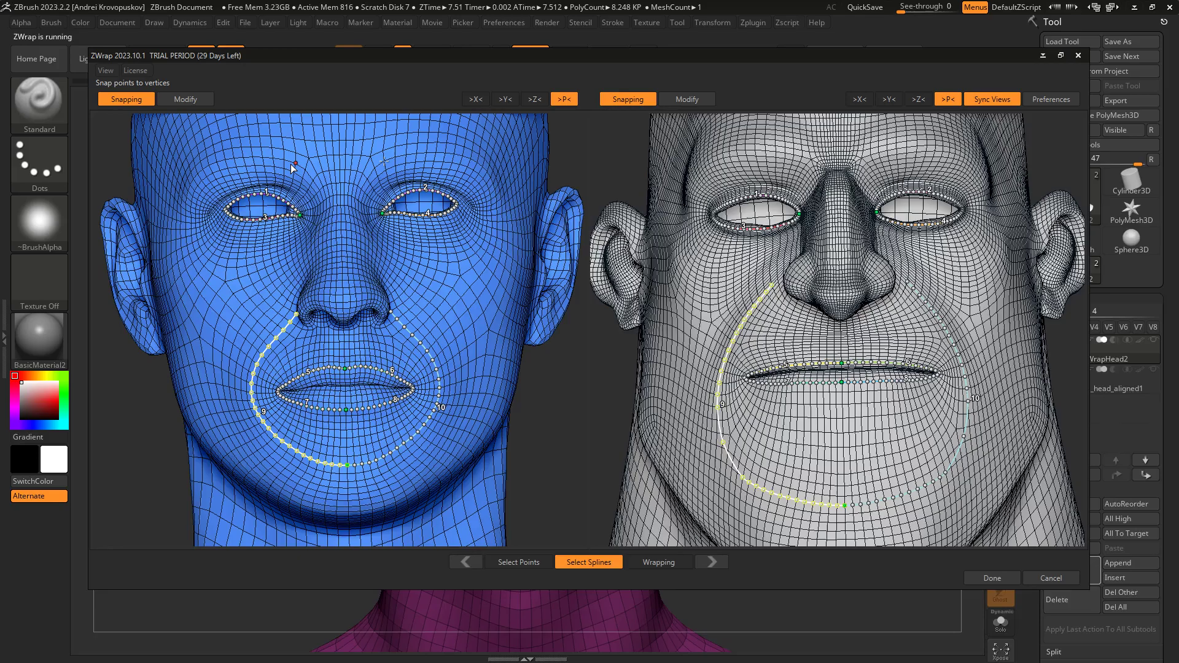
# Step: Draw matching eyebrow splines on the source and cartoon heads
pyautogui.scroll(6, 293, 167)
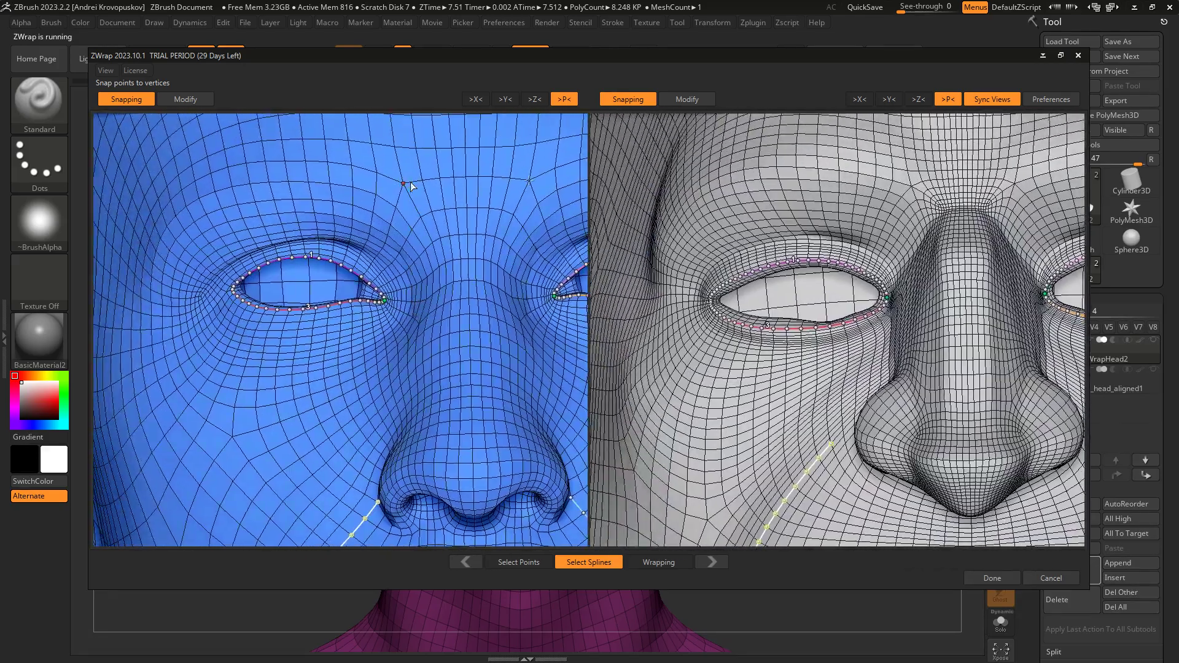
pyautogui.click(404, 183)
pyautogui.click(142, 298)
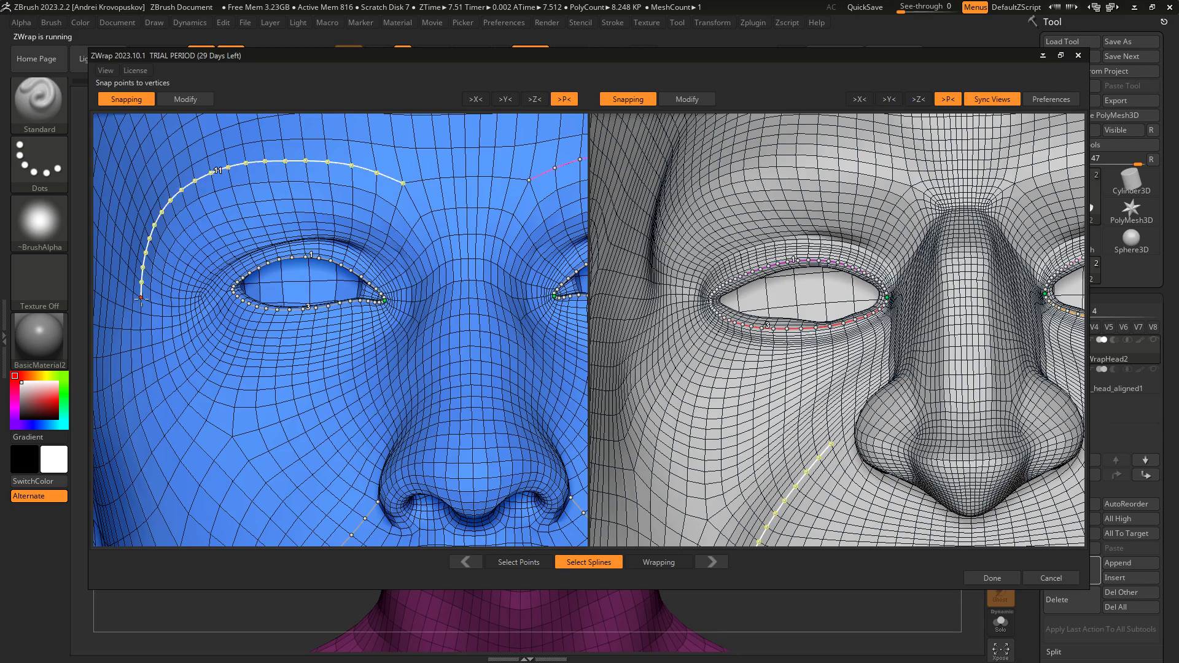
pyautogui.click(910, 186)
pyautogui.click(658, 298)
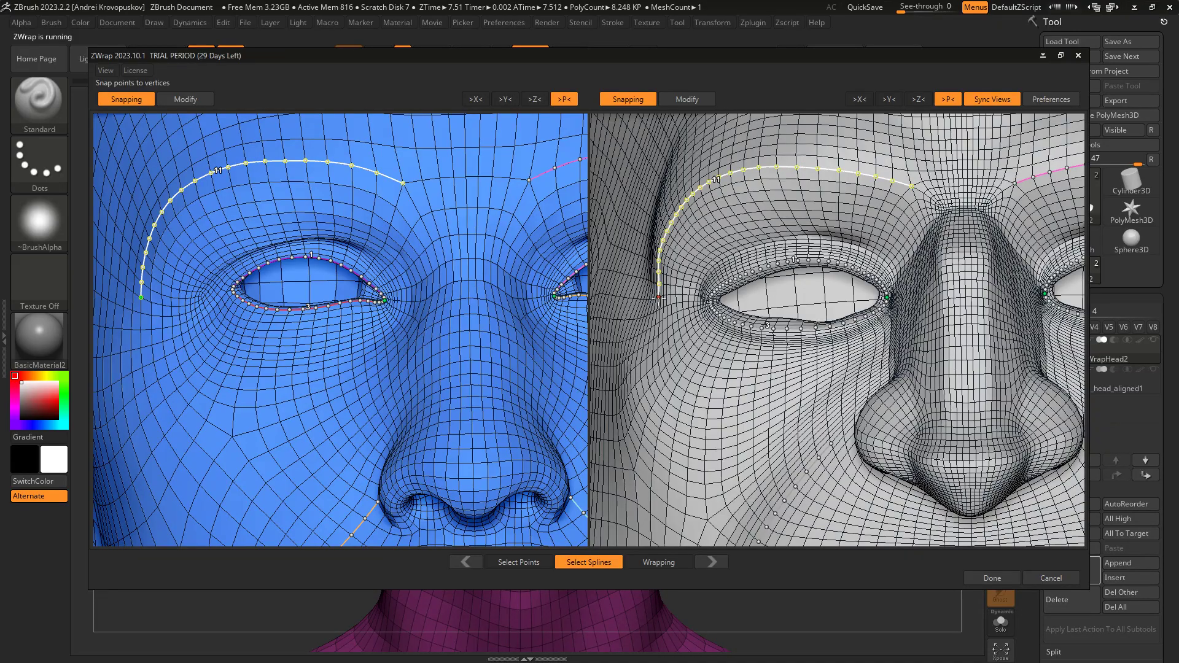
# Step: Trace a lip-line spline to the mouth corner on the source head
pyautogui.scroll(-5, 748, 441)
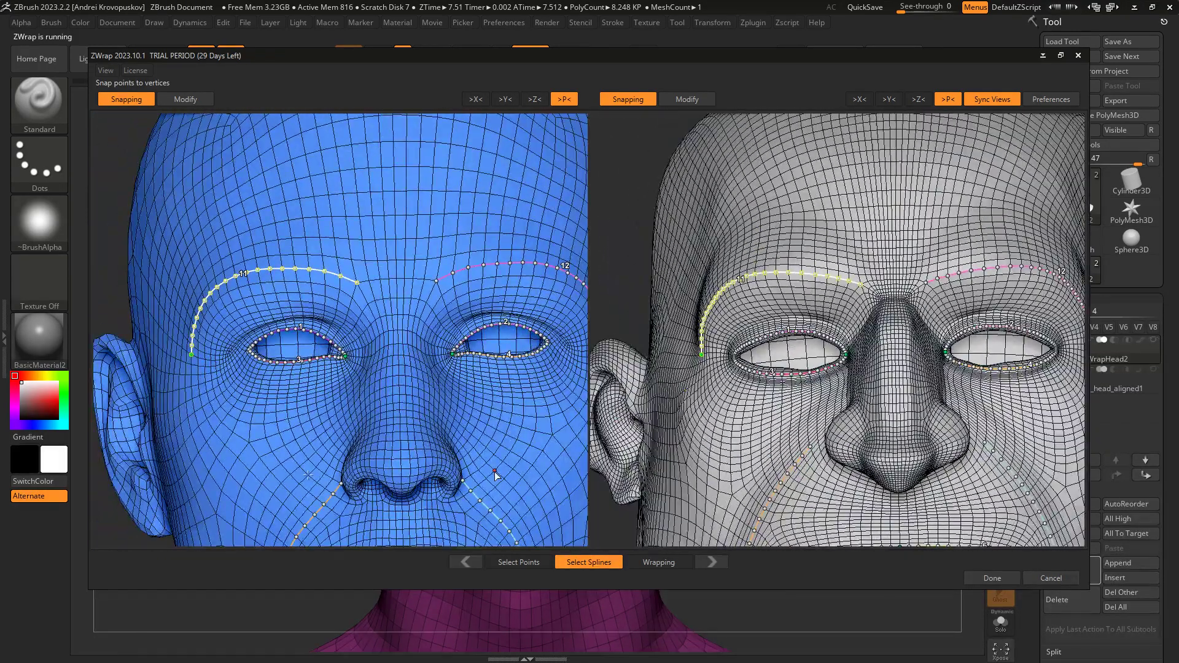
pyautogui.moveTo(490, 473); pyautogui.dragTo(453, 360, button='middle')
pyautogui.scroll(2, 453, 361)
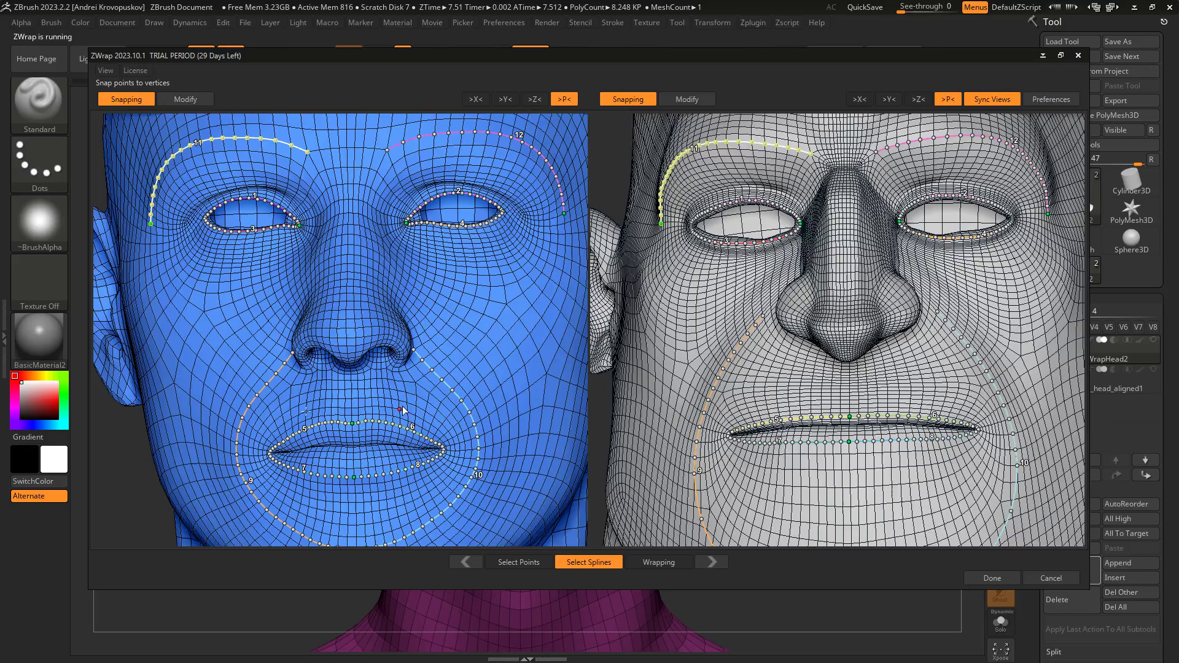
pyautogui.moveTo(403, 410); pyautogui.dragTo(347, 349, button='middle')
pyautogui.scroll(4, 347, 382)
pyautogui.click(347, 348)
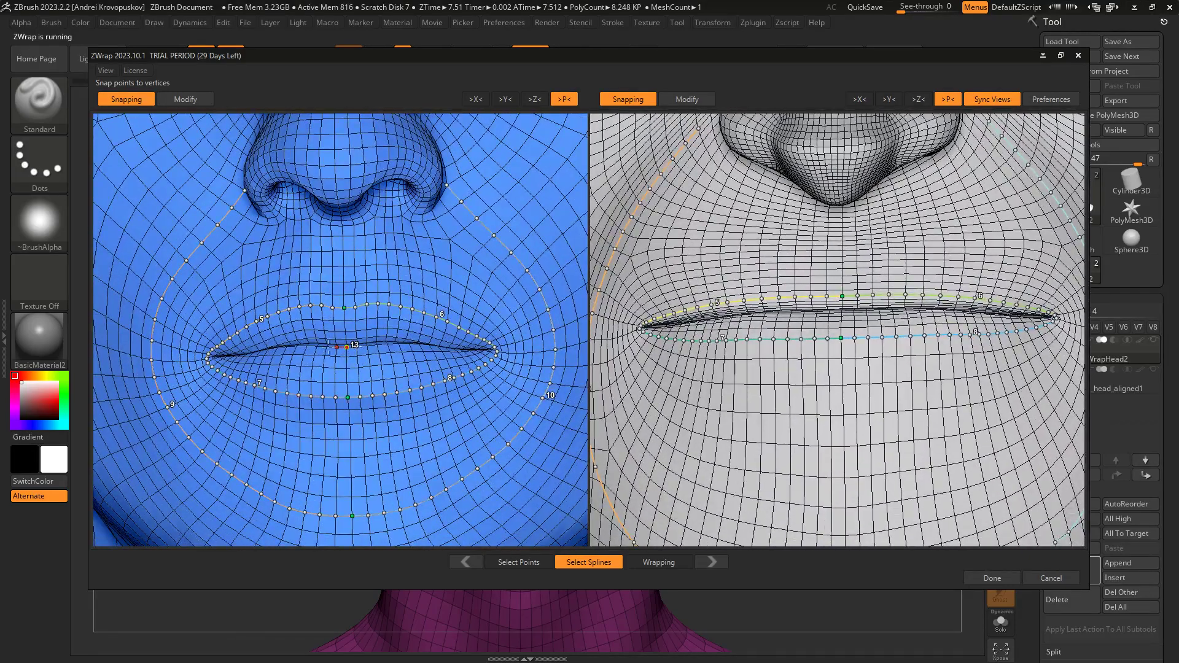
pyautogui.click(248, 354)
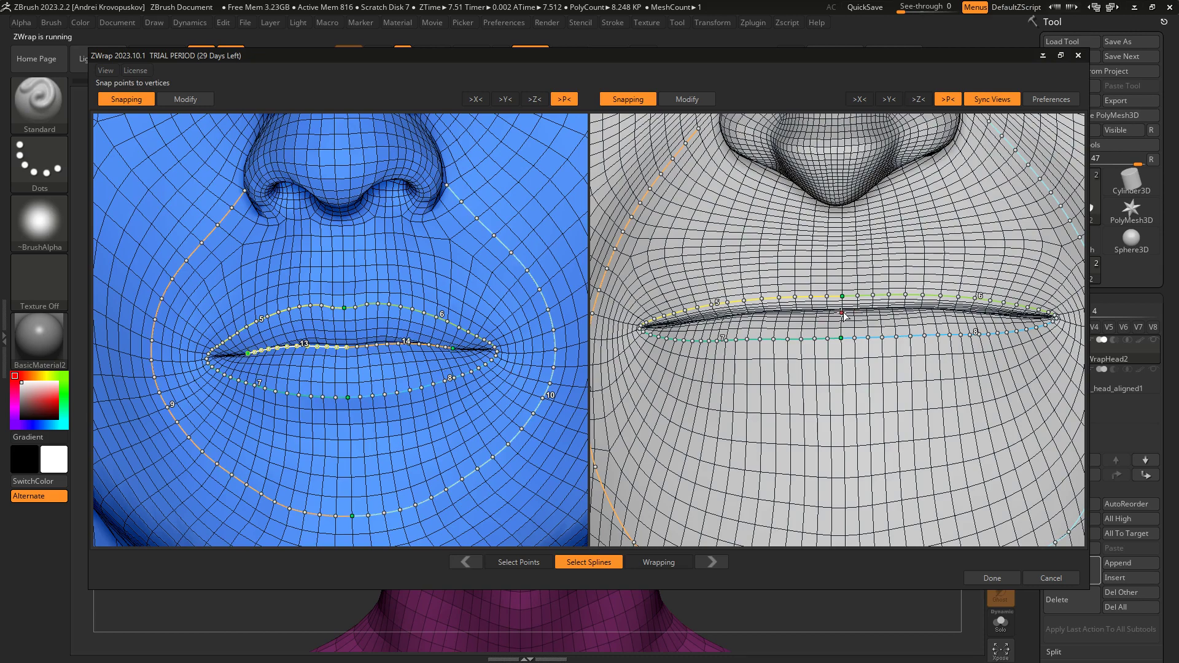
# Step: Trace the matching lip-line spline along the cartoon head's mouth
pyautogui.scroll(-2, 846, 319)
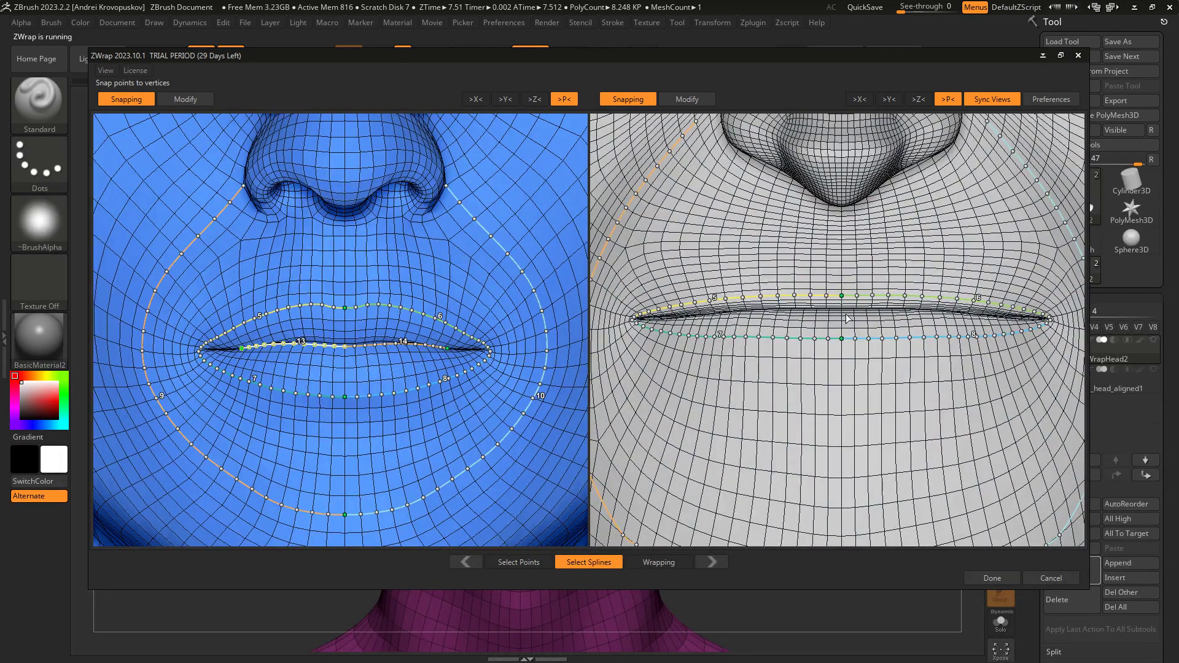
pyautogui.click(842, 311)
pyautogui.click(676, 317)
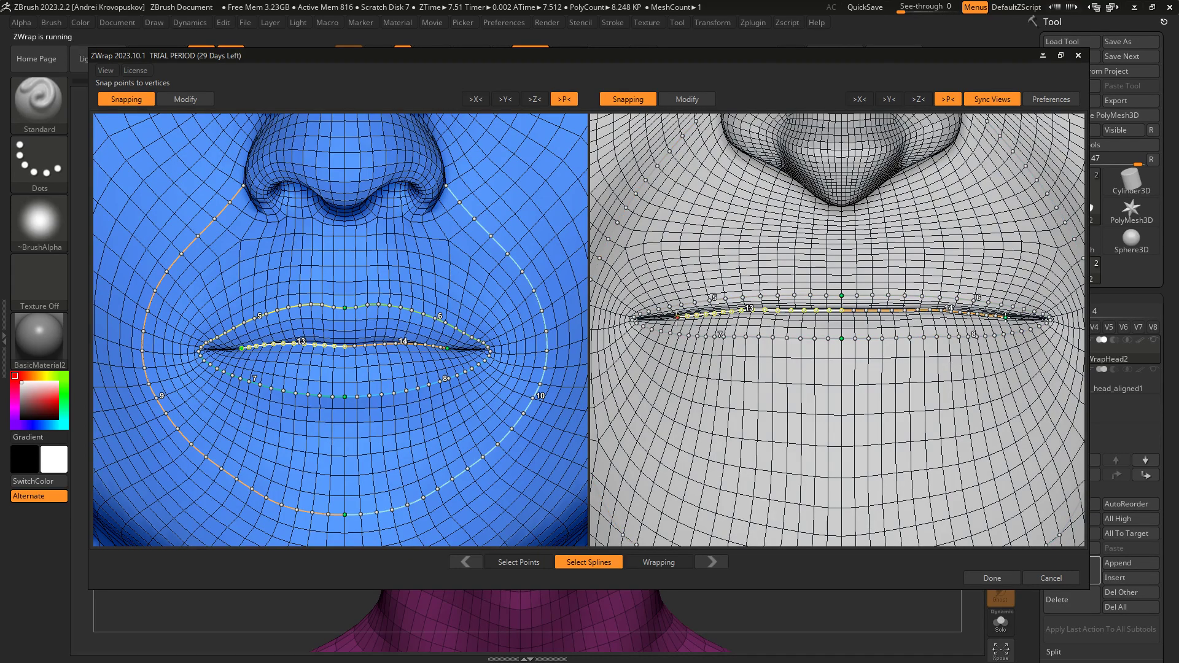
pyautogui.scroll(-1, 881, 347)
pyautogui.scroll(-5, 882, 347)
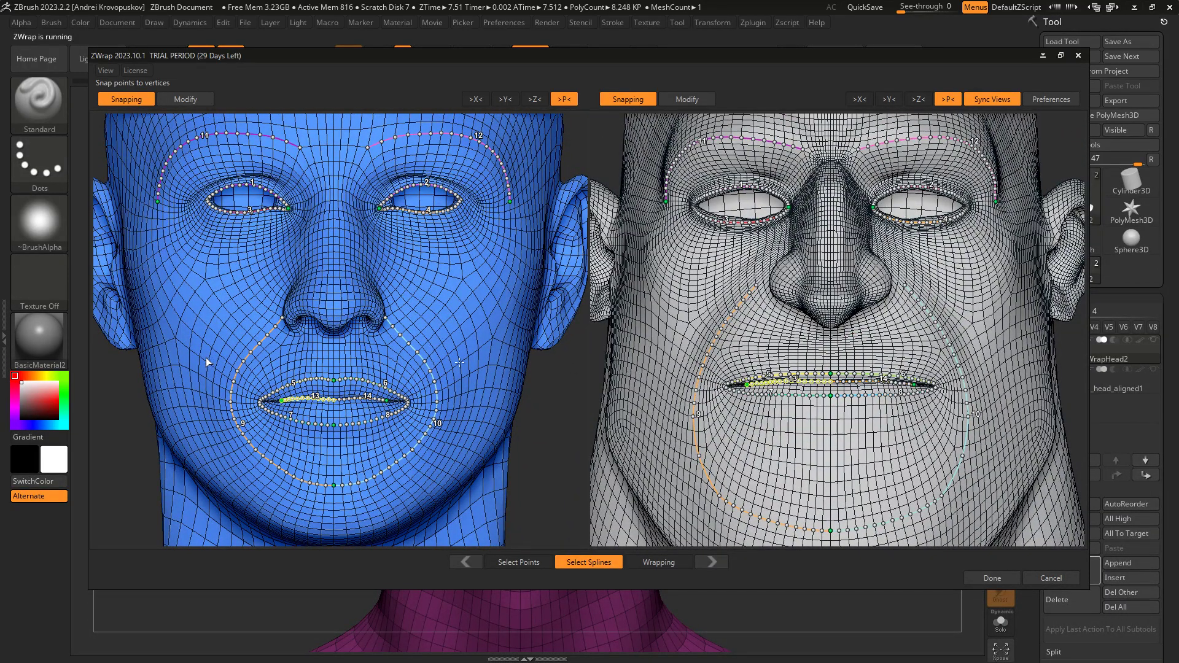
# Step: Draw a jawline spline from near the ear down along the jaw on the base head
pyautogui.moveTo(164, 349); pyautogui.dragTo(209, 364)
pyautogui.moveTo(209, 363); pyautogui.dragTo(331, 342, button='middle')
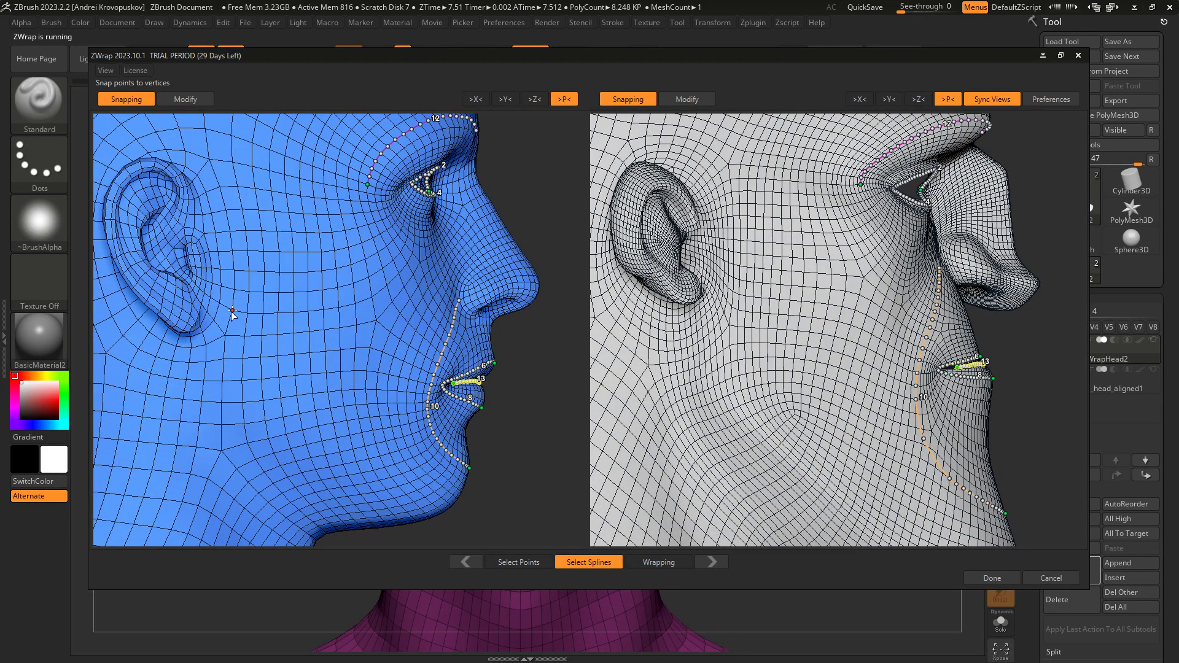
pyautogui.click(232, 310)
pyautogui.click(286, 433)
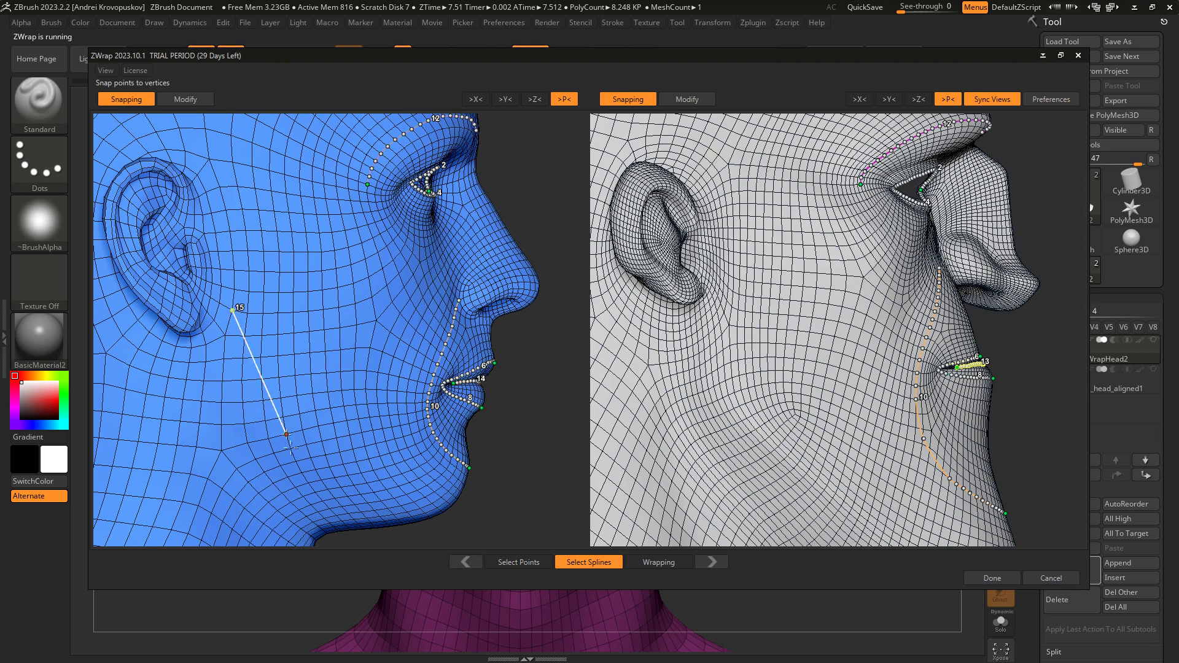
pyautogui.click(367, 483)
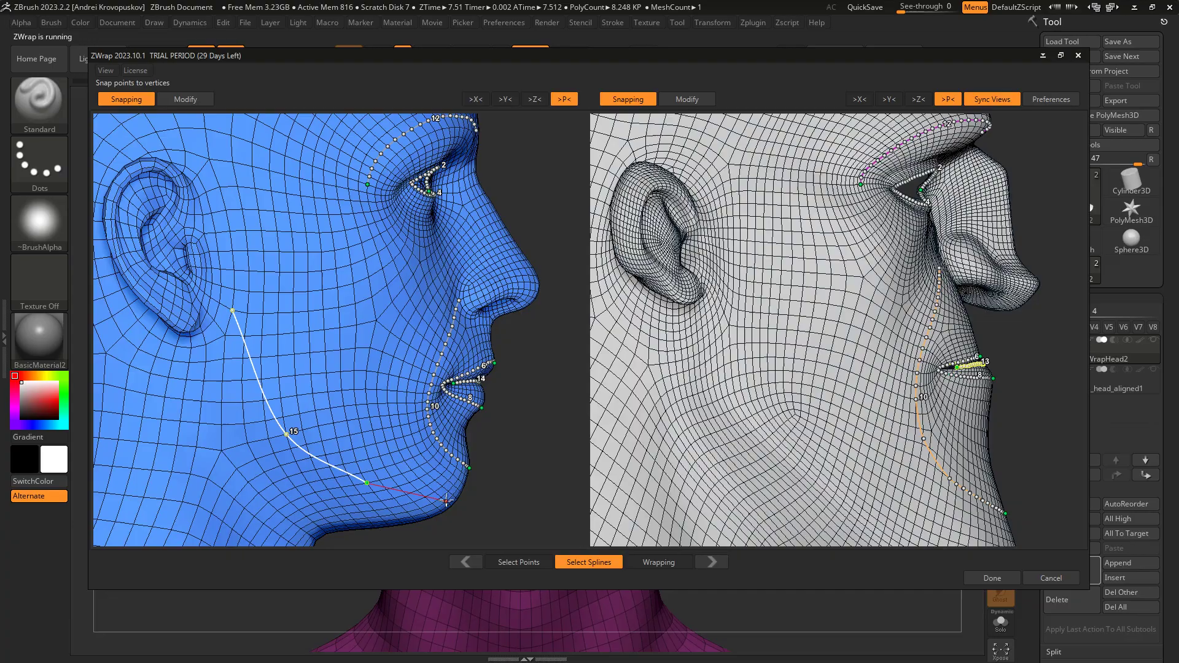
pyautogui.click(446, 501)
pyautogui.moveTo(447, 501); pyautogui.dragTo(426, 491)
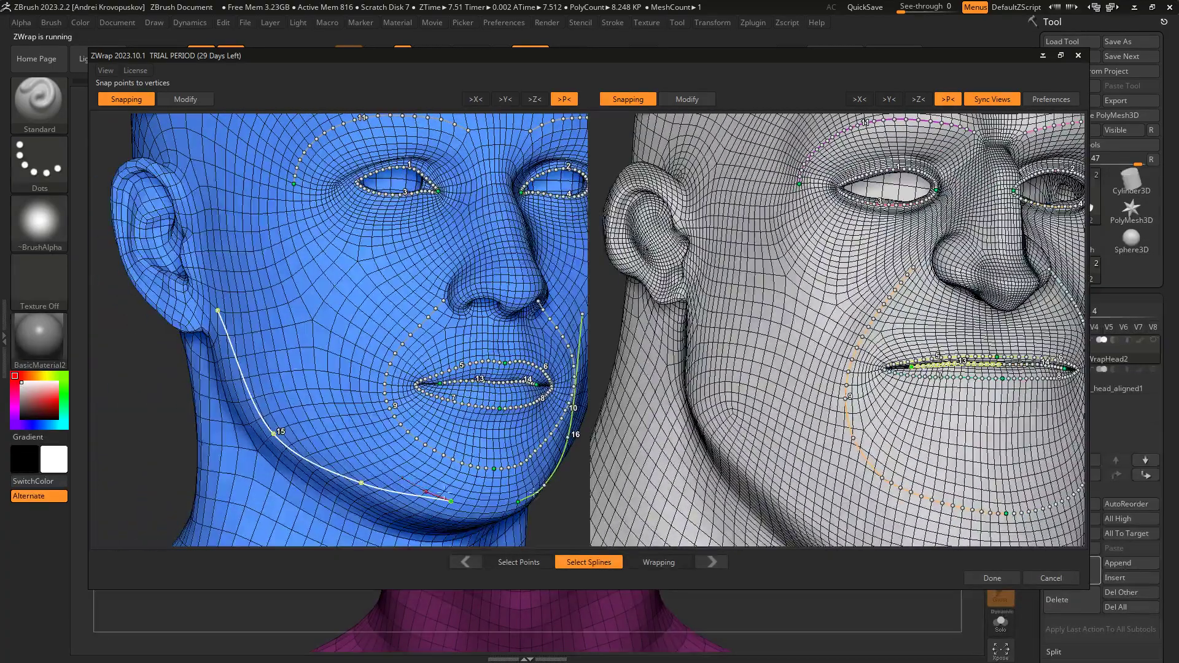
pyautogui.click(486, 507)
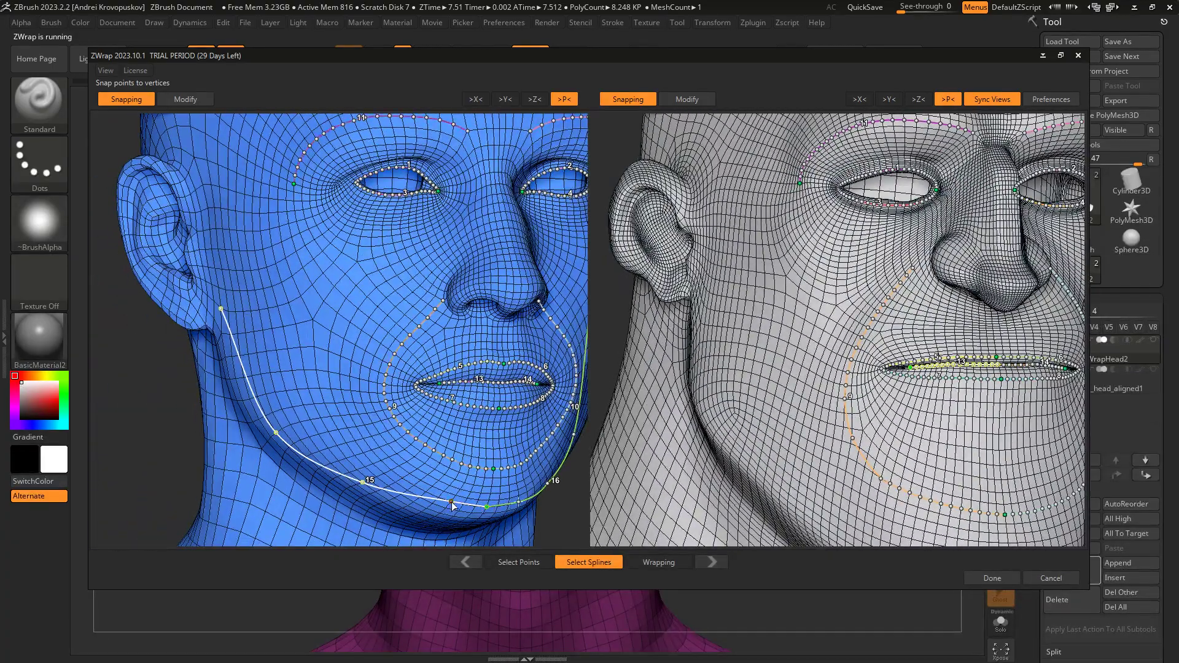
# Step: Trace the matching jawline spline from cheek point 15 to the chin on the cartoon head
pyautogui.moveTo(734, 378); pyautogui.dragTo(664, 312)
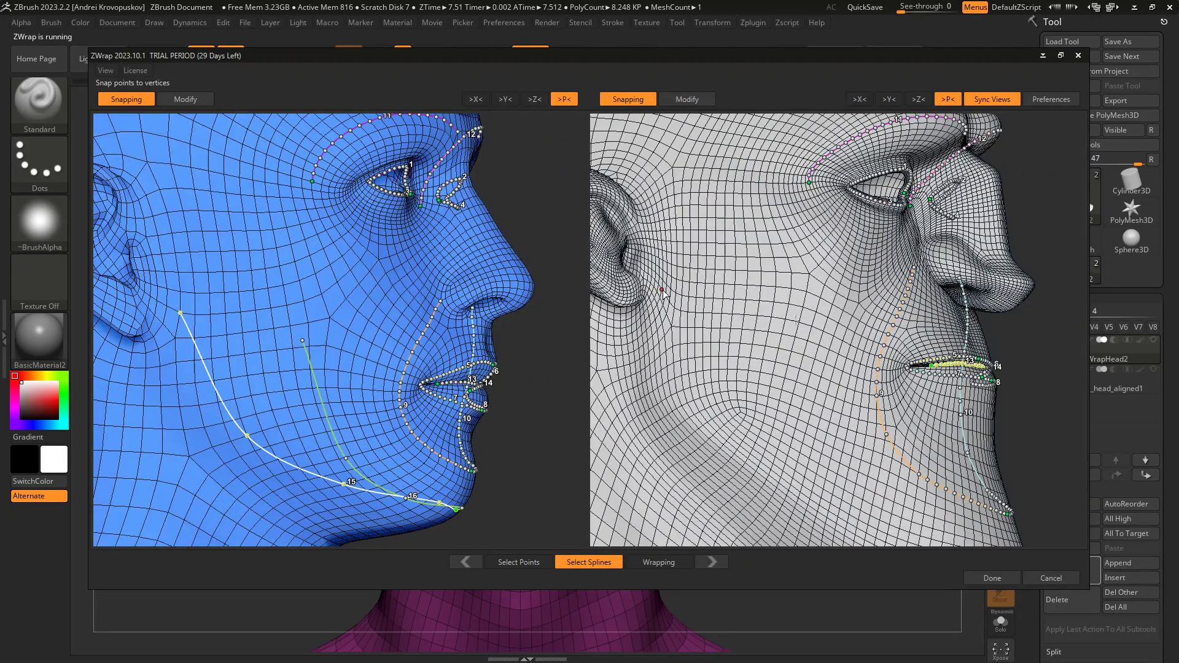
pyautogui.click(661, 290)
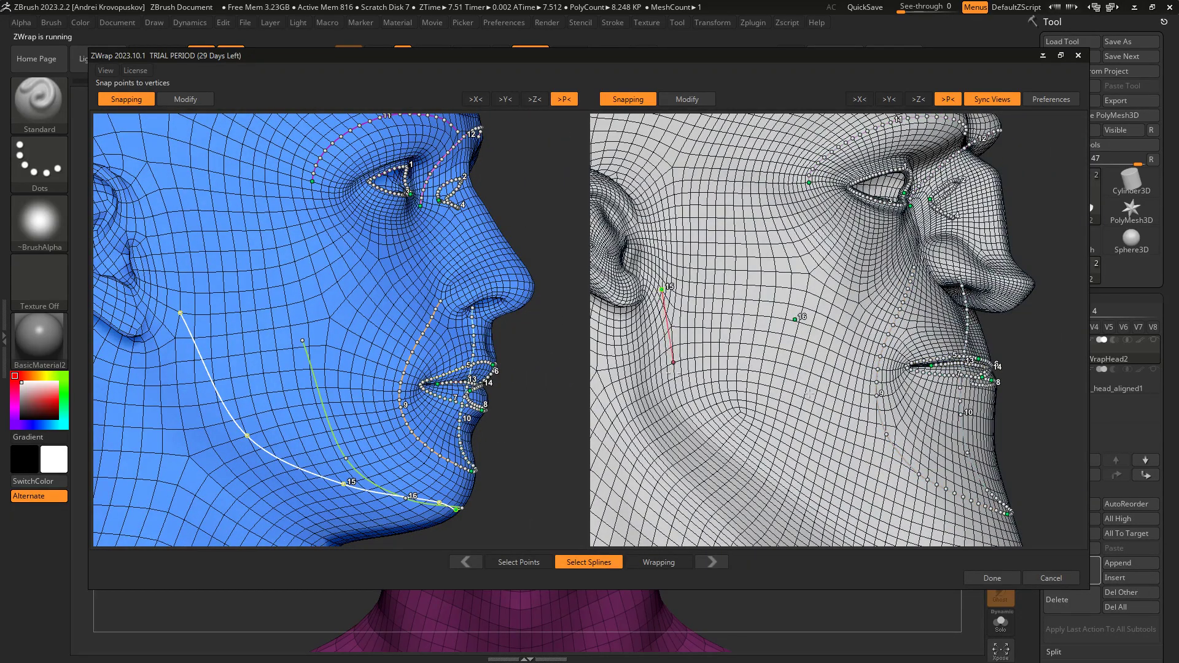
pyautogui.click(677, 408)
pyautogui.click(750, 454)
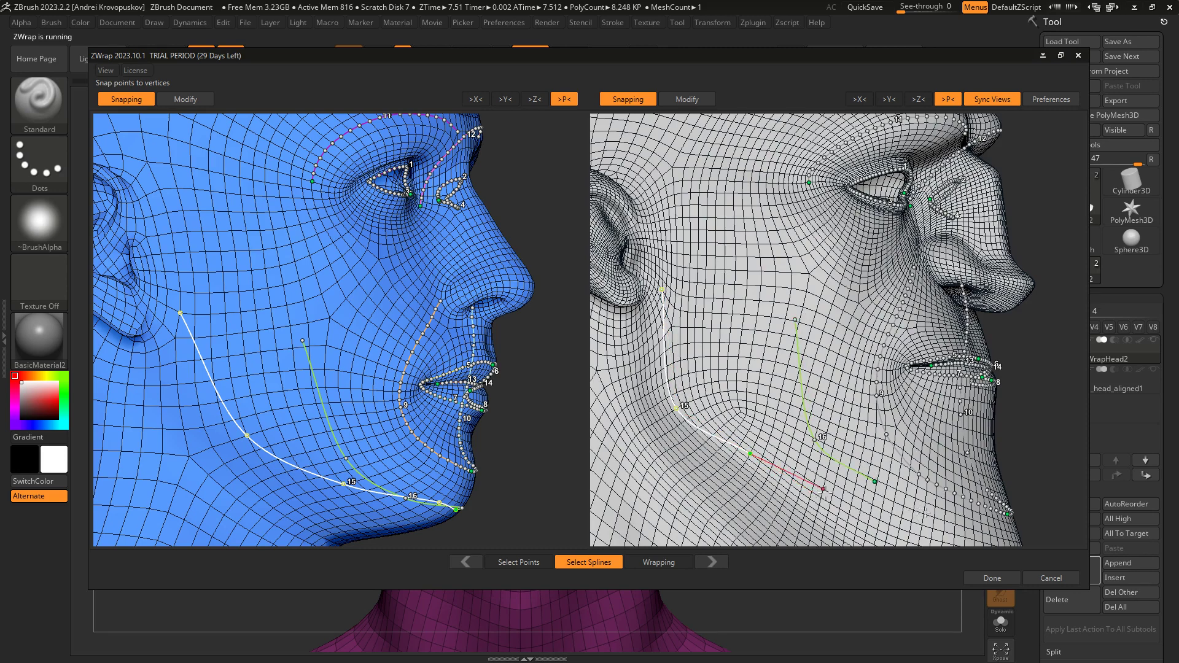
pyautogui.scroll(3, 842, 500)
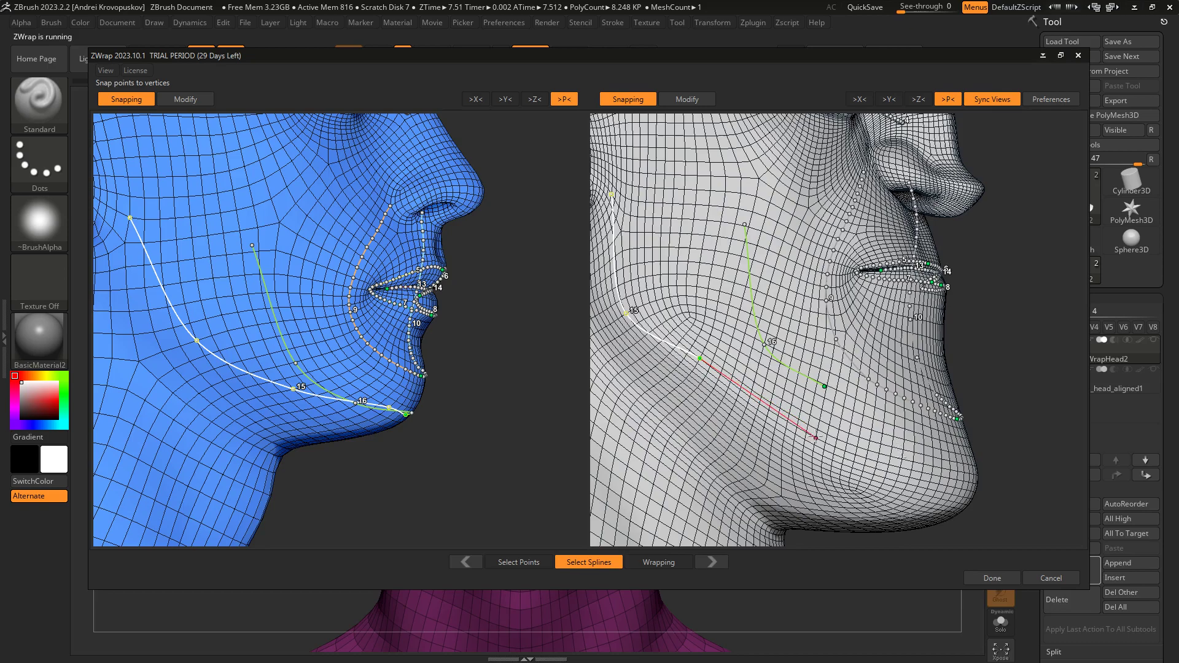
pyautogui.click(972, 491)
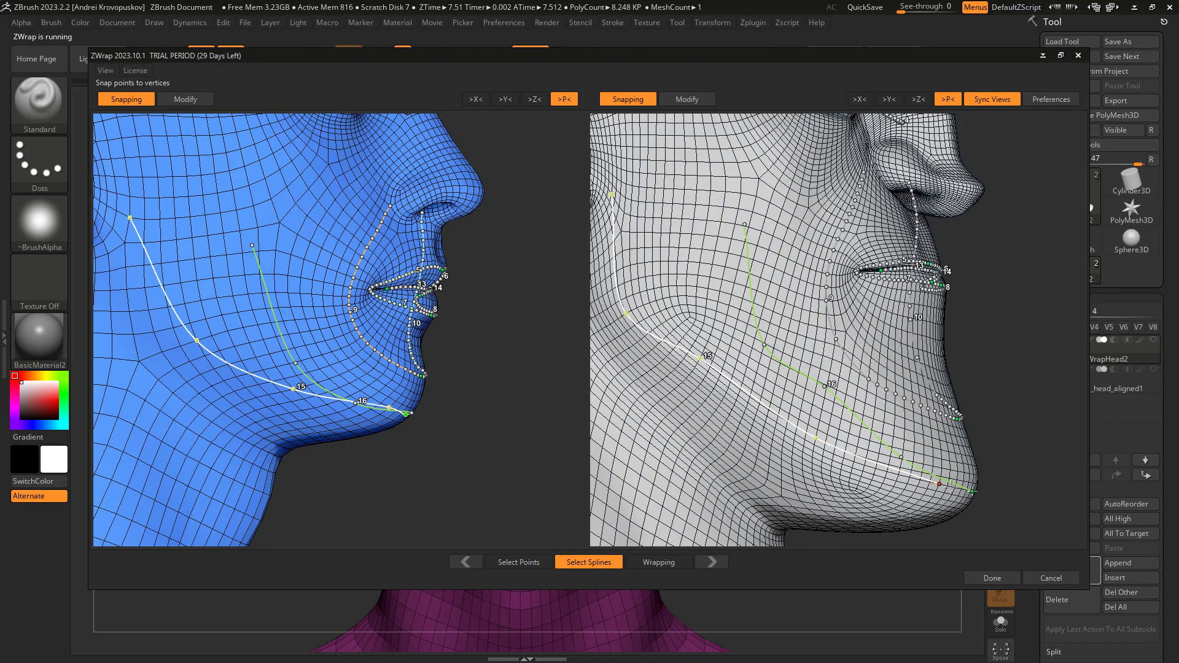
# Step: Move a cartoon jaw spline point higher up the cheek and check it in three-quarter view
pyautogui.moveTo(972, 474); pyautogui.dragTo(970, 483)
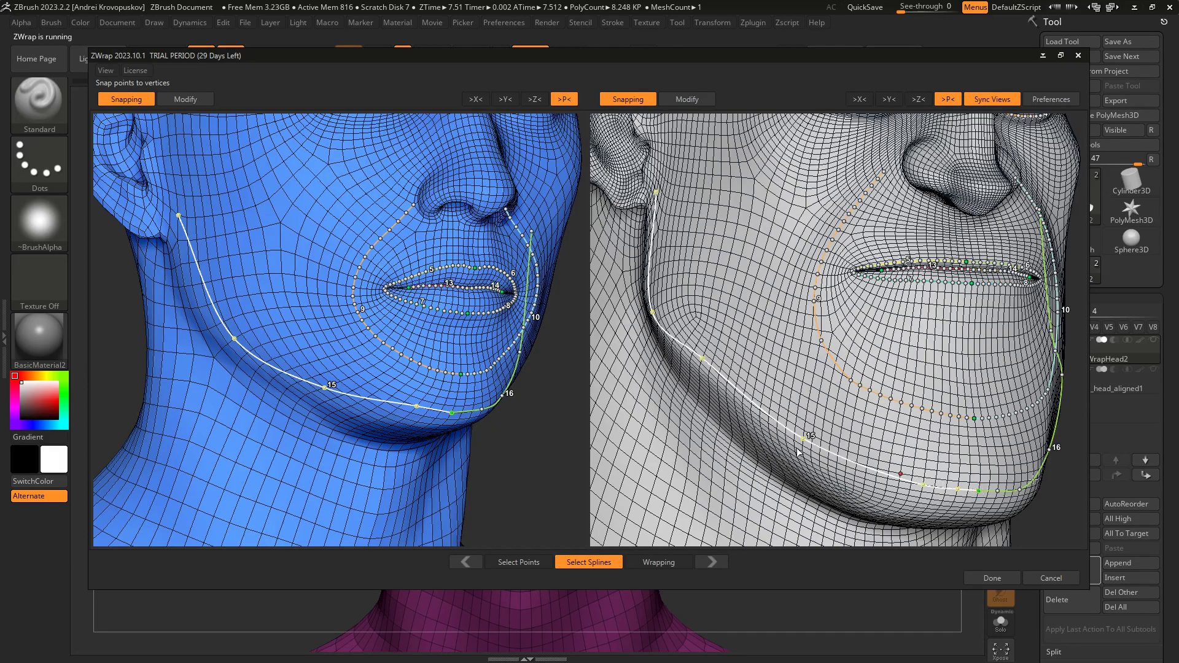
pyautogui.moveTo(711, 418); pyautogui.dragTo(746, 361)
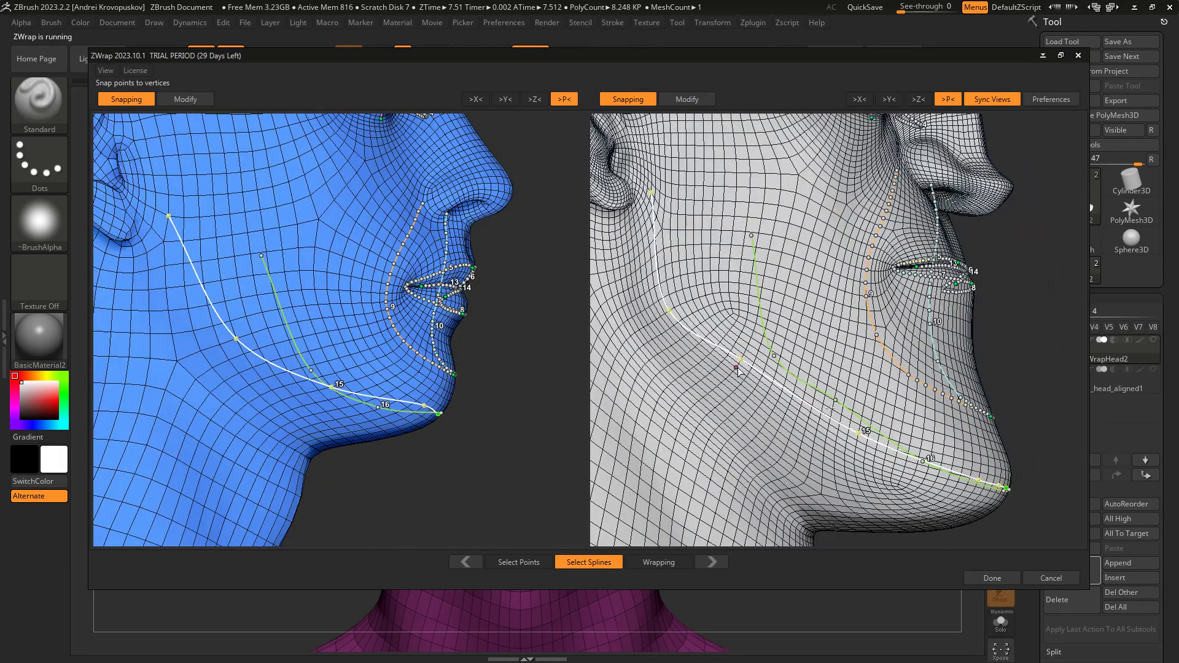
pyautogui.moveTo(675, 320); pyautogui.dragTo(670, 298)
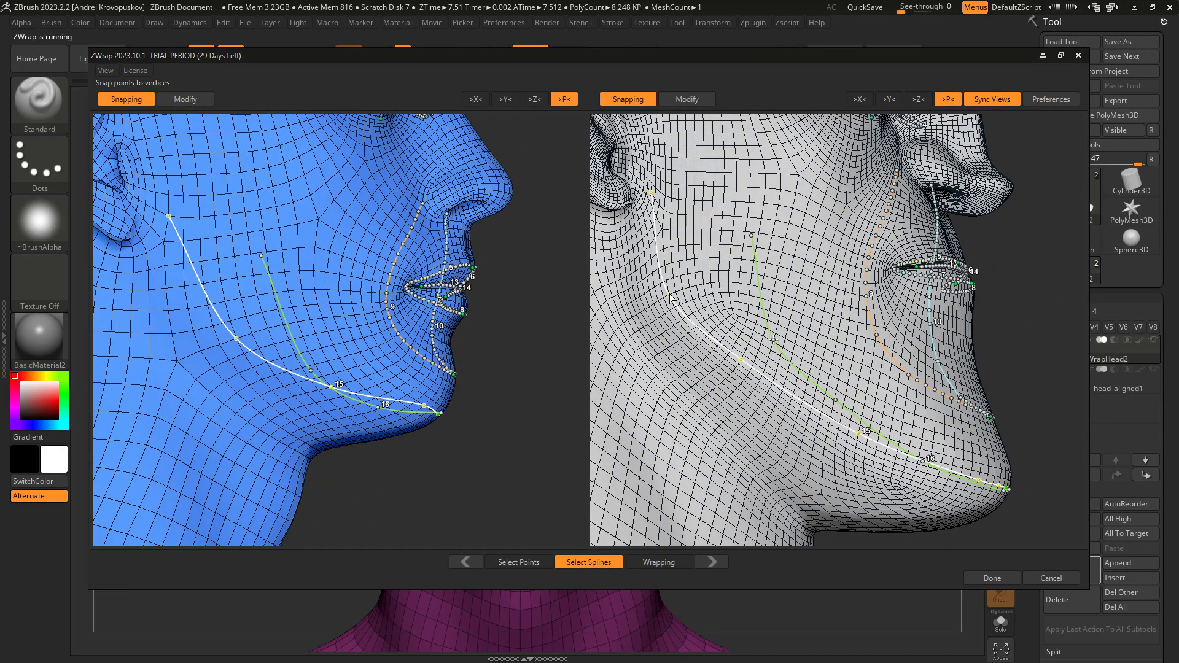
pyautogui.moveTo(905, 445); pyautogui.dragTo(893, 417)
pyautogui.scroll(-5, 894, 418)
pyautogui.scroll(1, 872, 372)
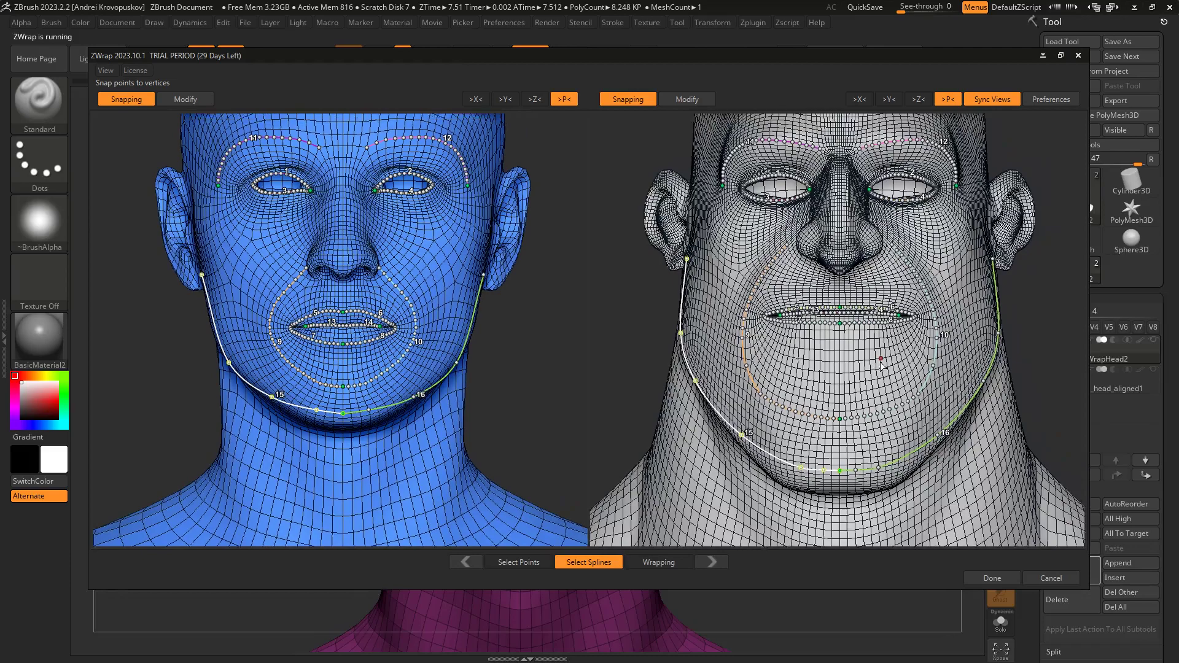
# Step: Rerun Cartoon Wrapping with the new jawline splines and inspect the refitted head from the front
pyautogui.scroll(-3, 872, 372)
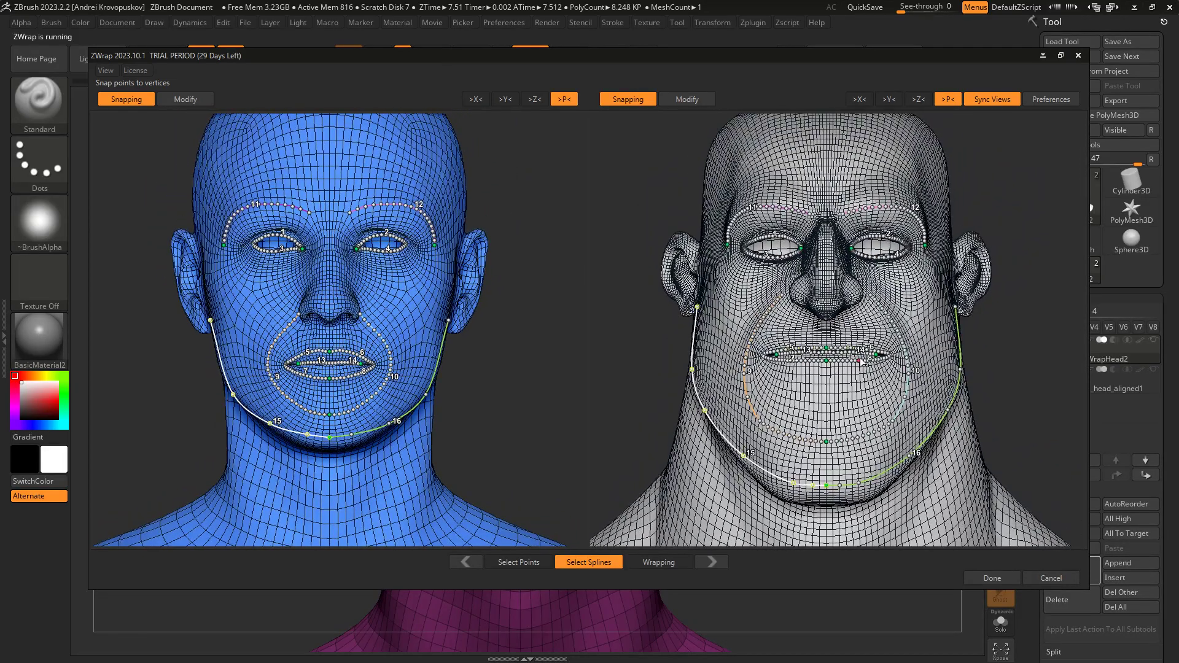
pyautogui.click(666, 562)
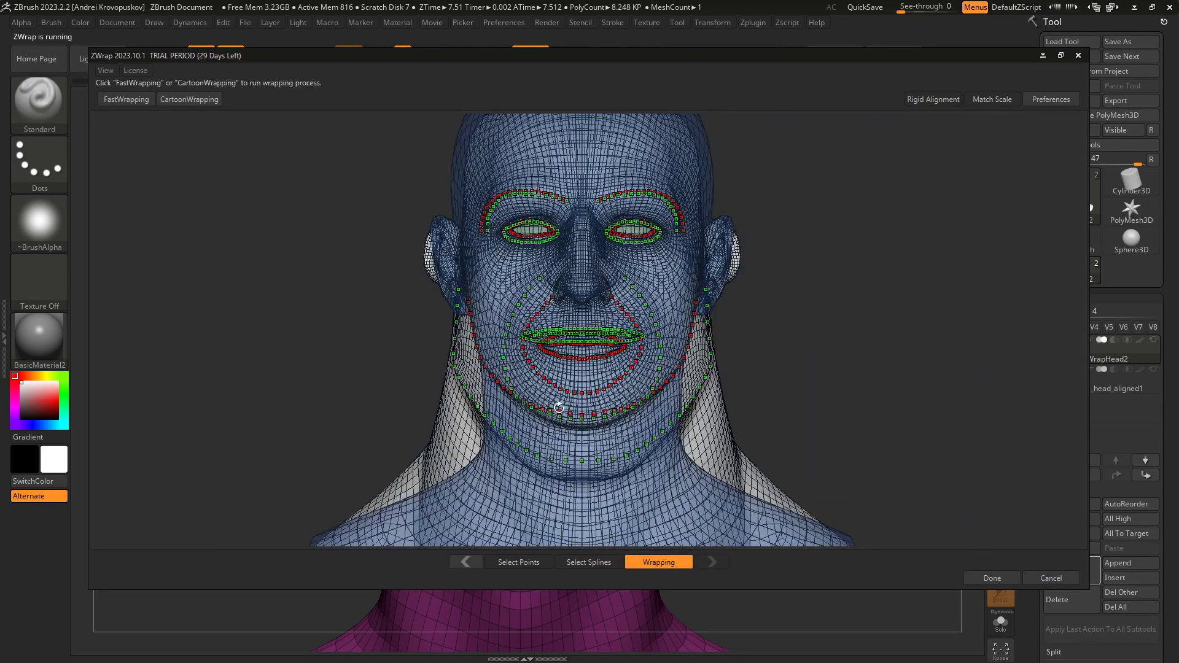
pyautogui.moveTo(550, 404); pyautogui.dragTo(611, 395)
pyautogui.click(201, 102)
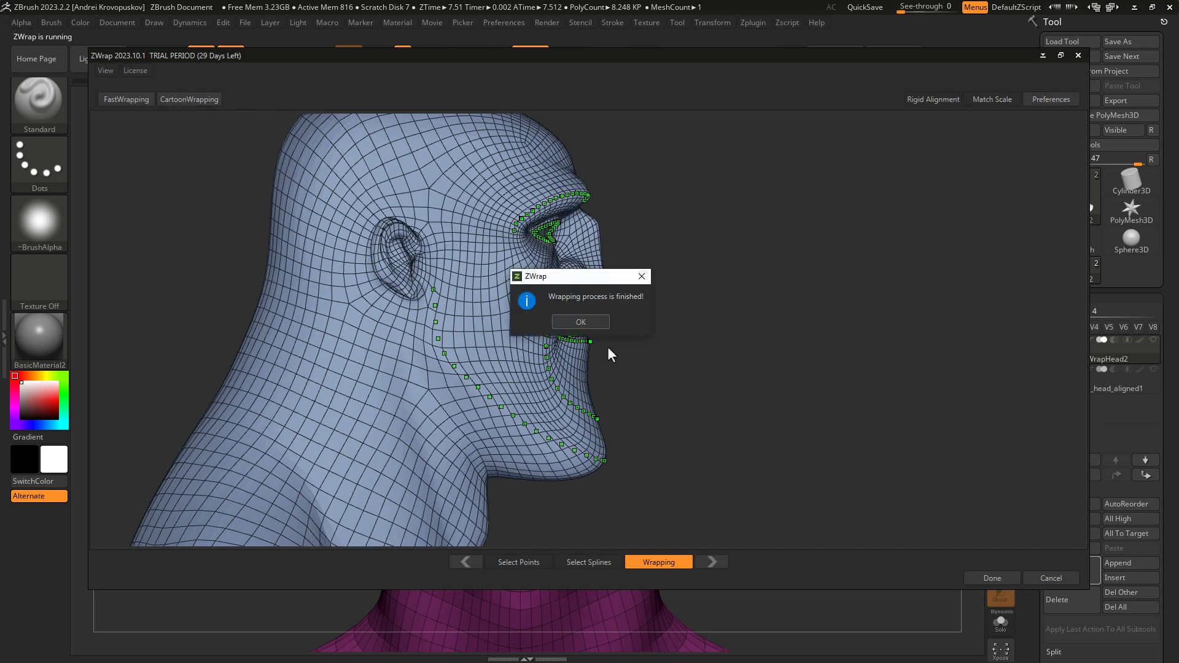
pyautogui.click(592, 322)
pyautogui.moveTo(798, 360); pyautogui.dragTo(694, 331)
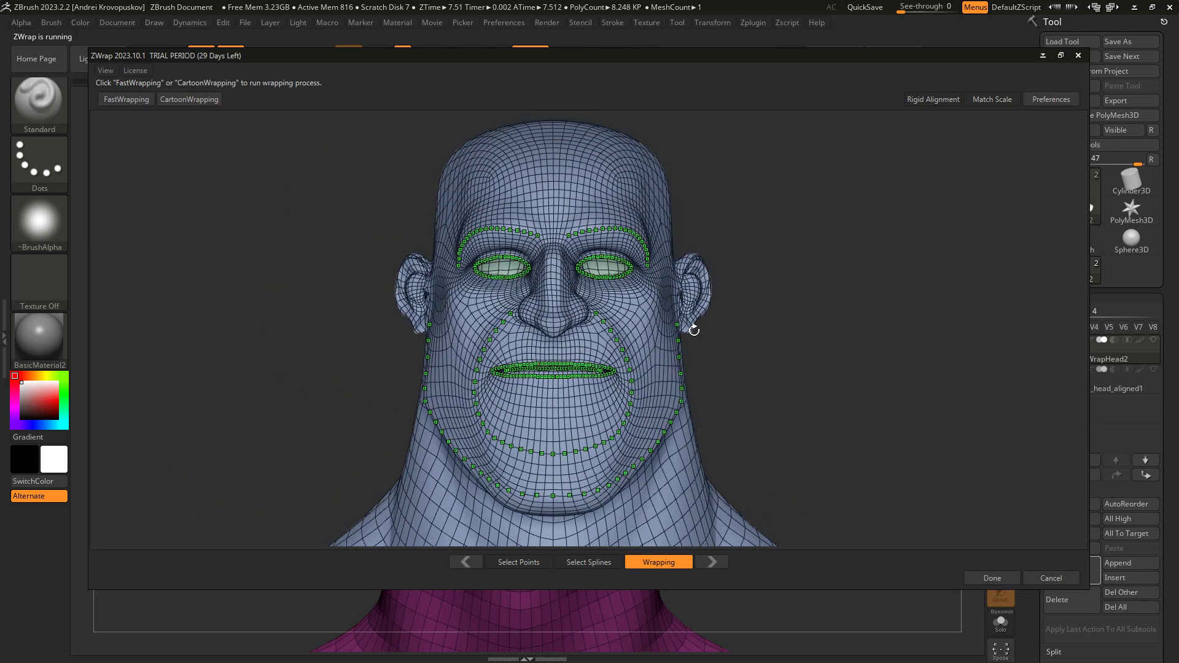
pyautogui.moveTo(652, 369); pyautogui.dragTo(676, 379)
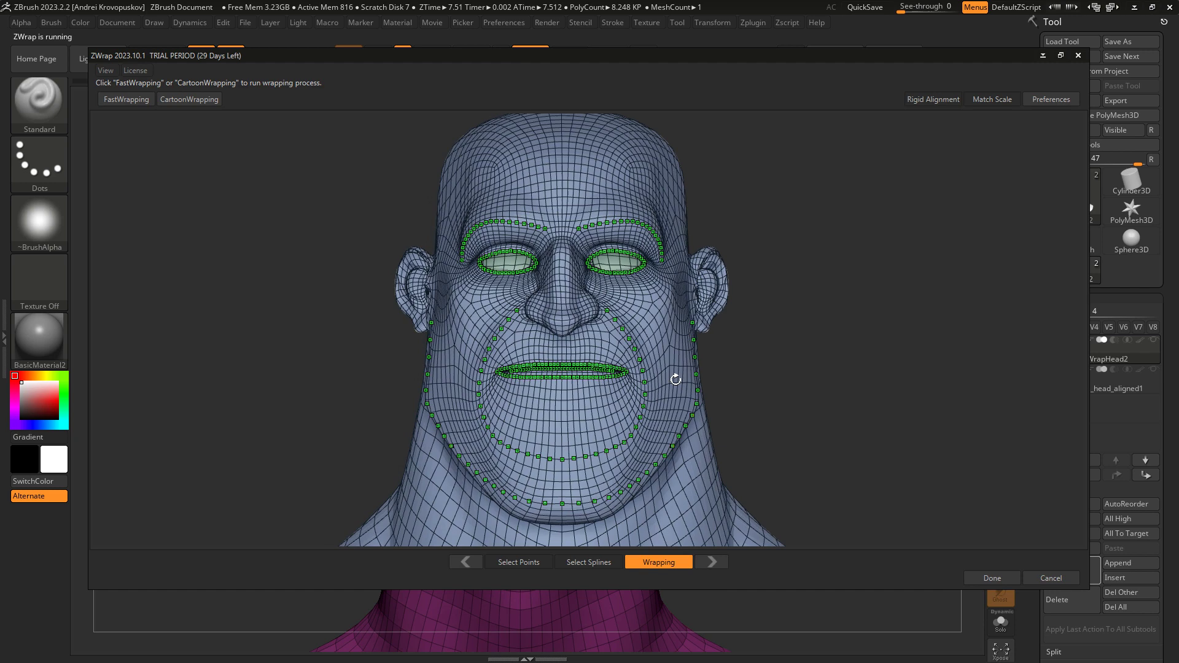
# Step: Load the wrap as WrapHead2, turn off PolyF, and compare it with curtis_head_aligned1
pyautogui.click(992, 578)
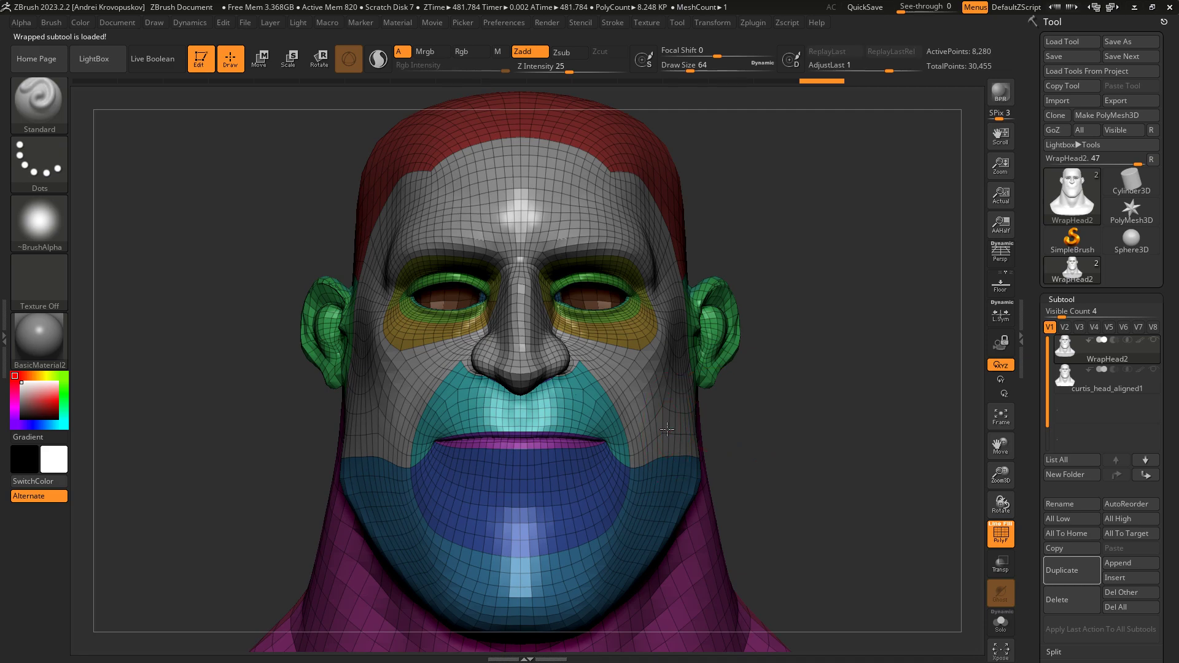
pyautogui.moveTo(668, 430)
pyautogui.mouseDown(button='right')
pyautogui.moveTo(854, 430)
pyautogui.moveTo(664, 432)
pyautogui.mouseUp(button='right')
pyautogui.moveTo(1077, 377)
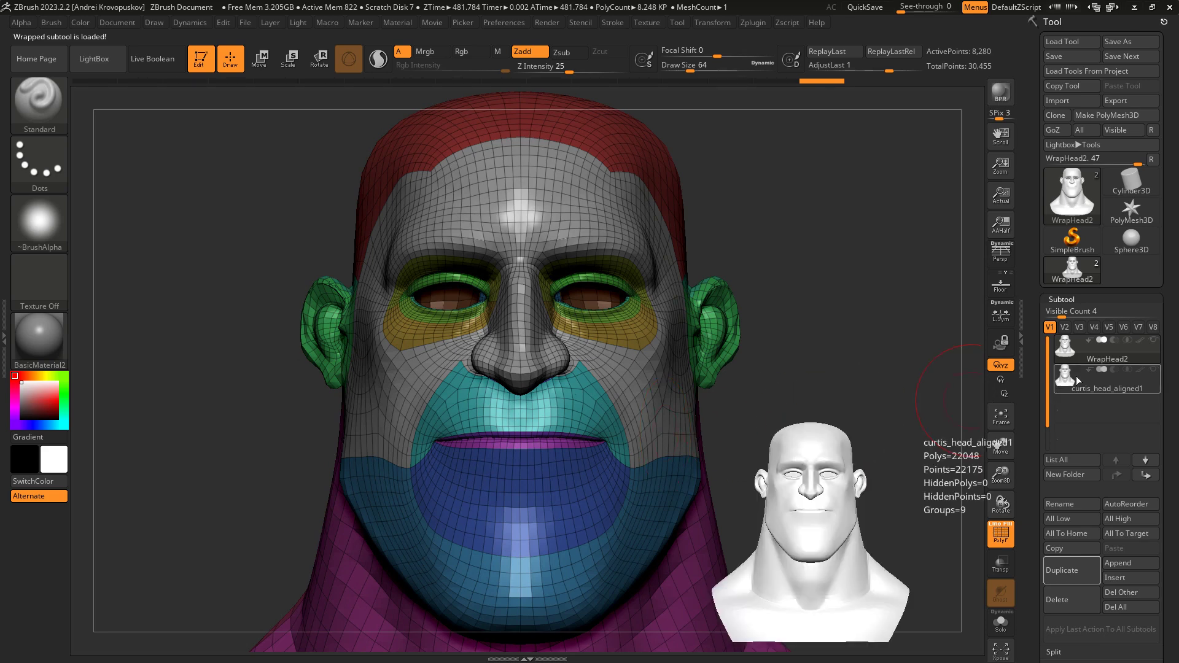
pyautogui.hotkey('shift', 'f')
pyautogui.click(1075, 377)
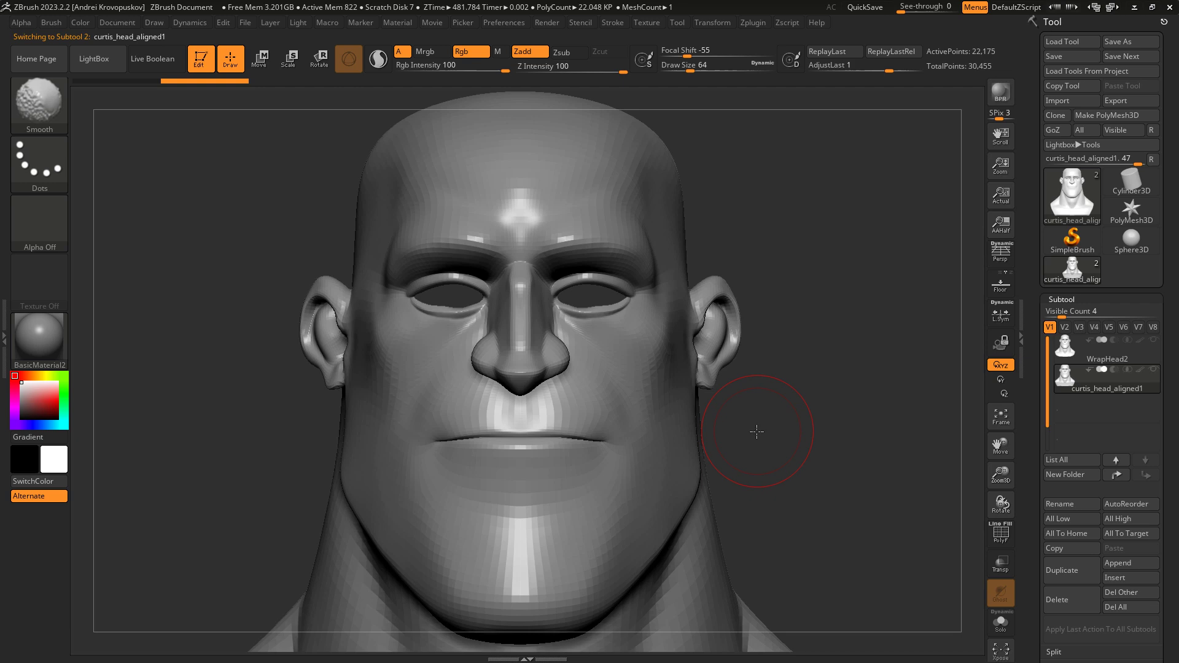
pyautogui.hotkey('alt', 'Up')
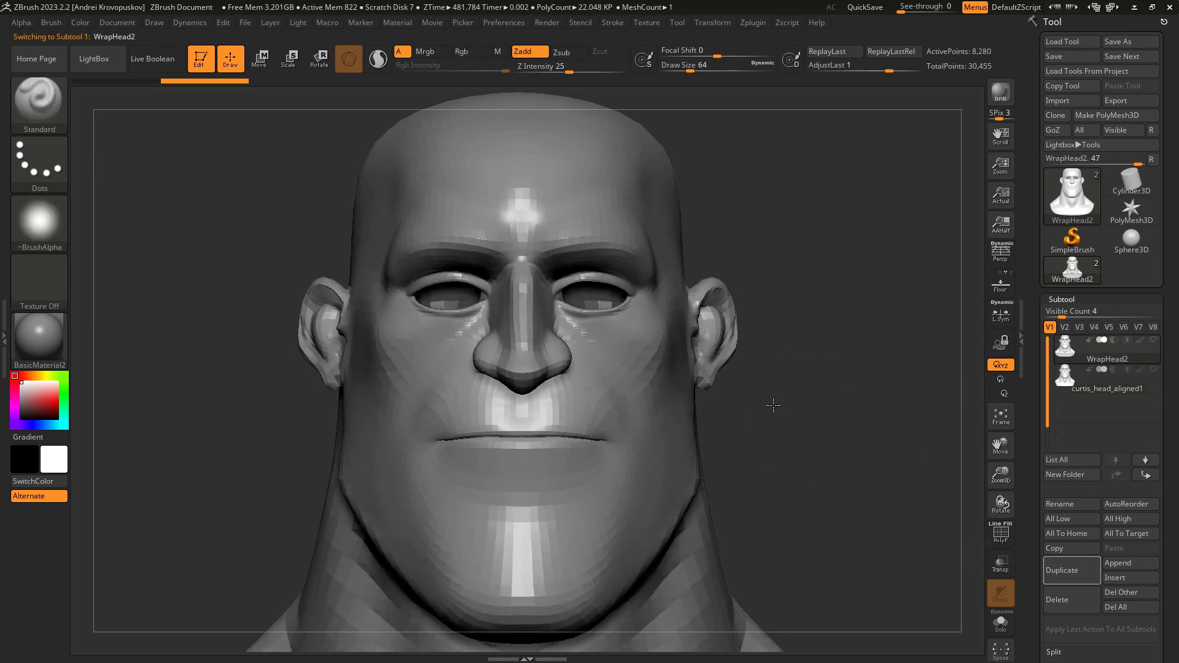
pyautogui.moveTo(773, 405)
pyautogui.mouseDown()
pyautogui.moveTo(859, 399)
pyautogui.moveTo(750, 404)
pyautogui.moveTo(772, 406)
pyautogui.mouseUp()
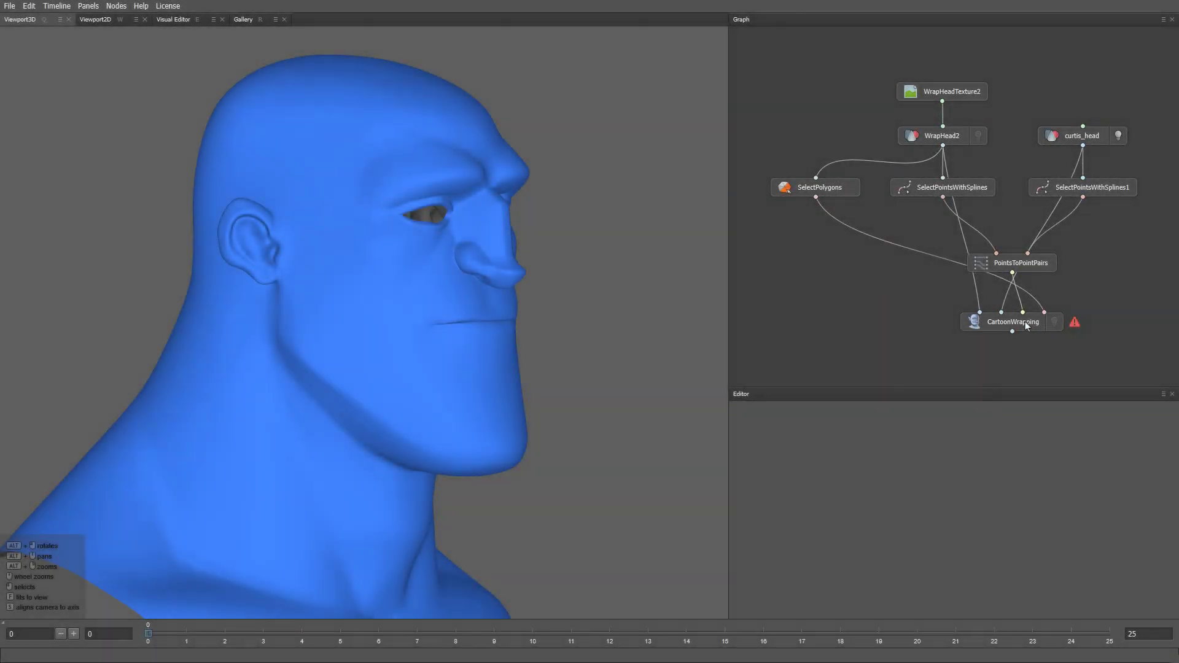
# Step: Compute the CartoonWrapping node and turn on its visibility to display the result
pyautogui.click(1025, 322)
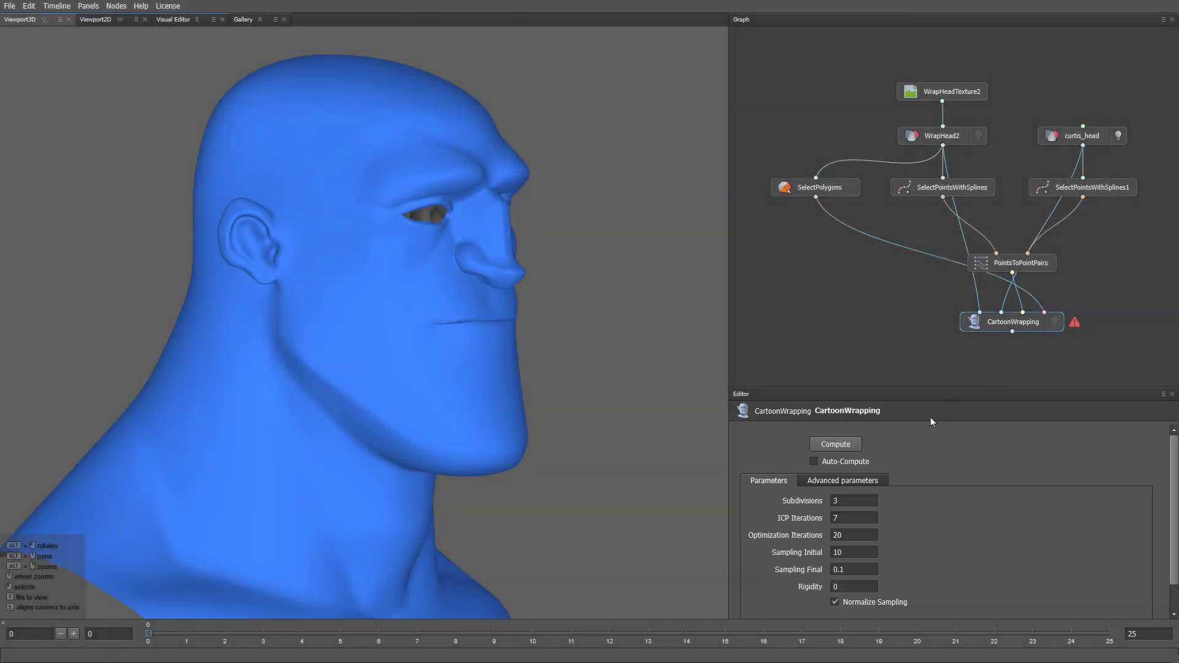
pyautogui.click(841, 444)
pyautogui.click(1055, 322)
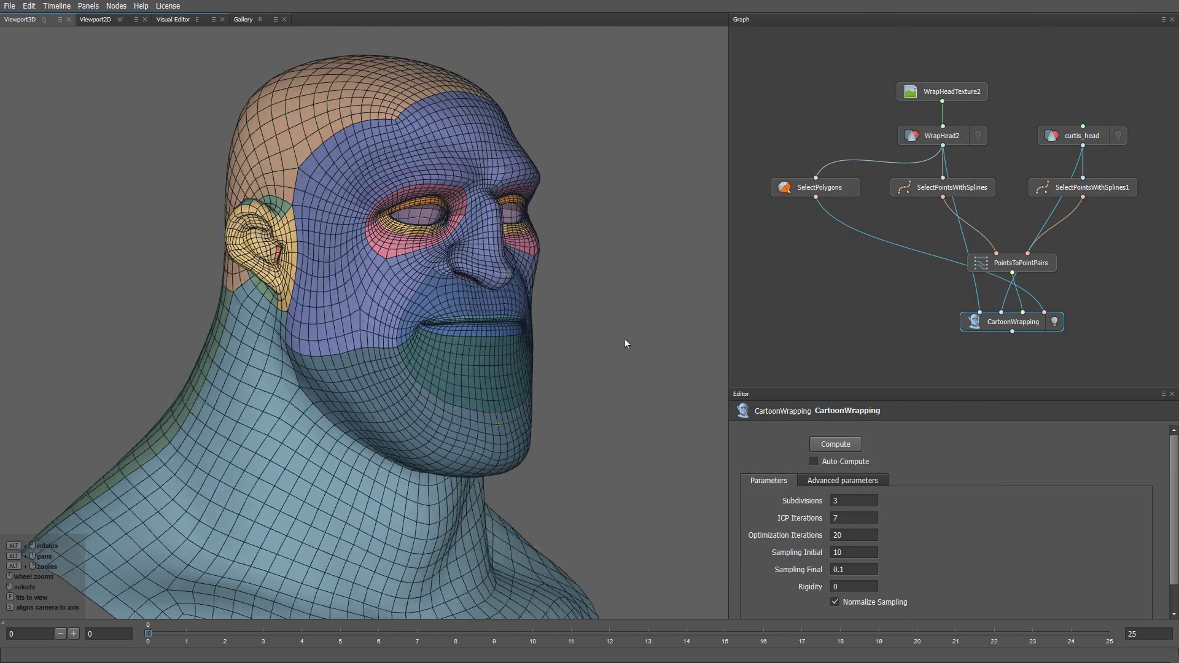